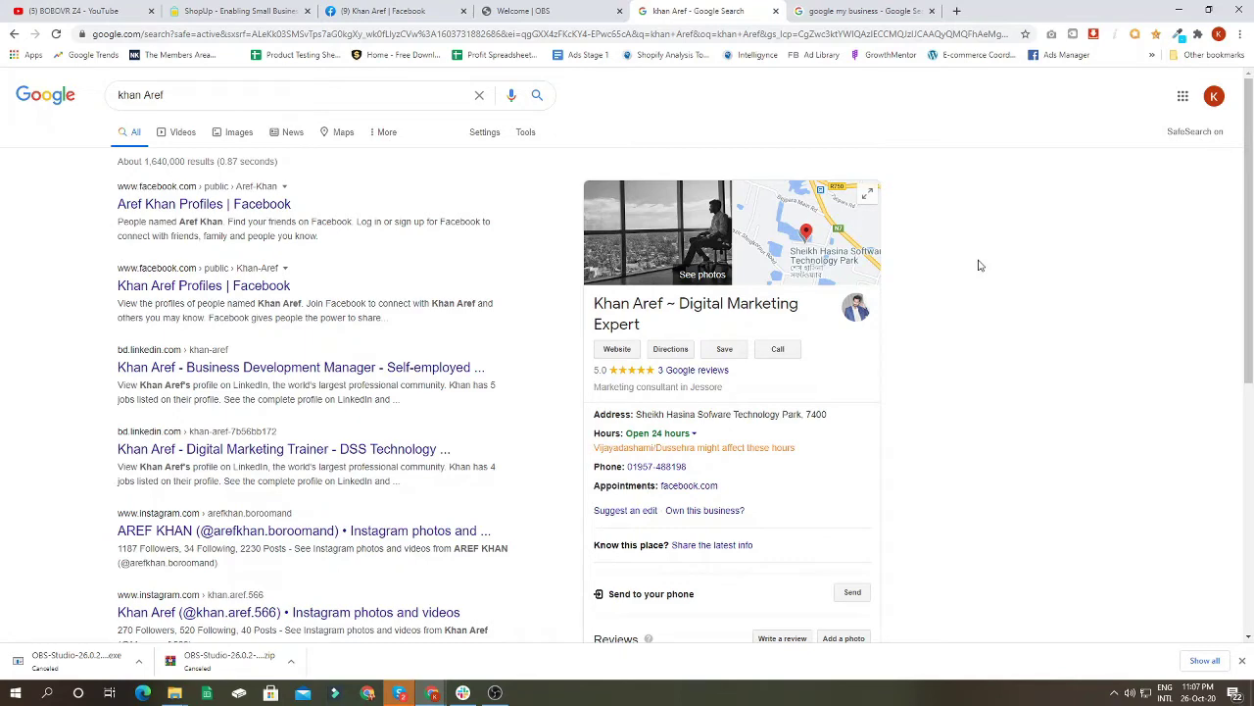
Step: Return to the Google homepage and search for the consultant's name
scroll(726, 392, "down", 2)
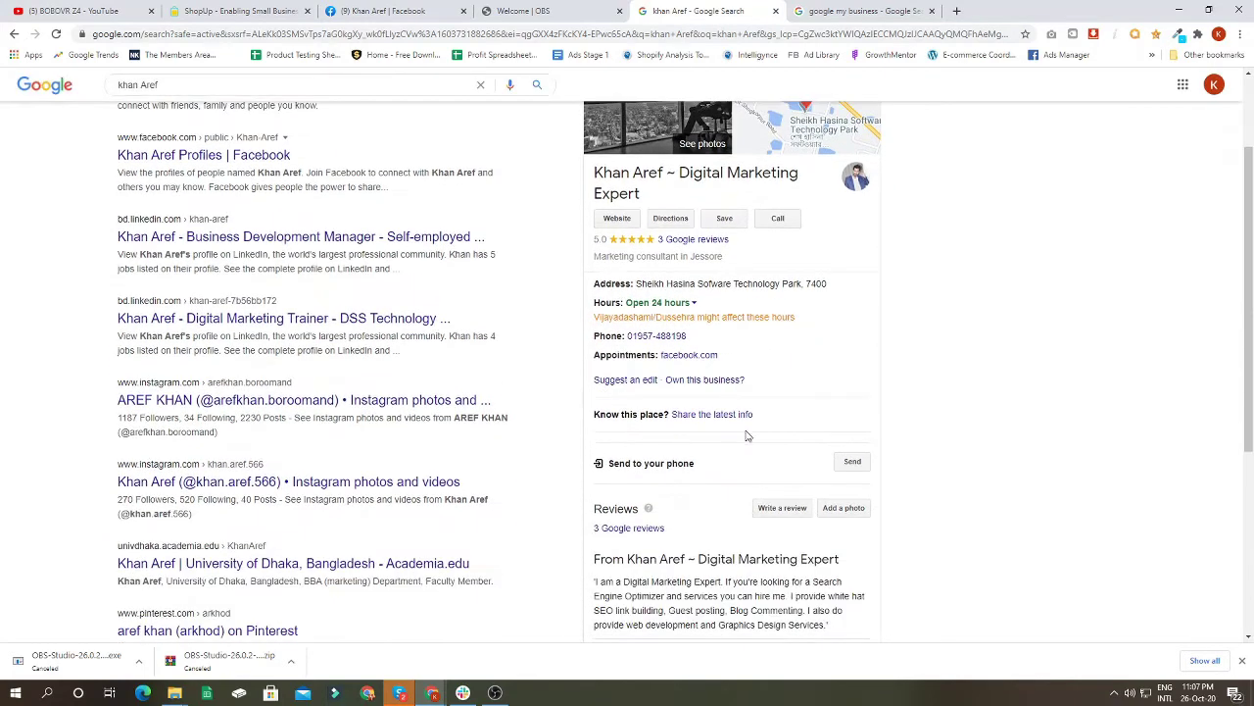
scroll(760, 437, "up", 2)
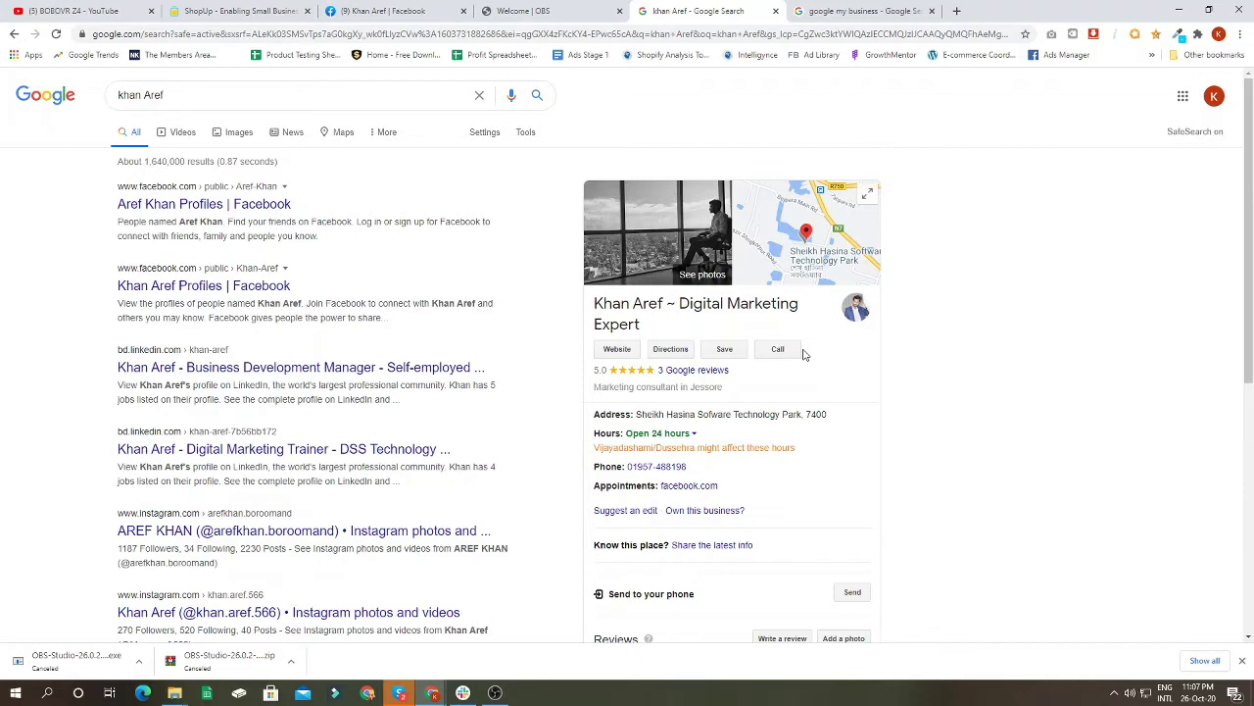
left_click(62, 108)
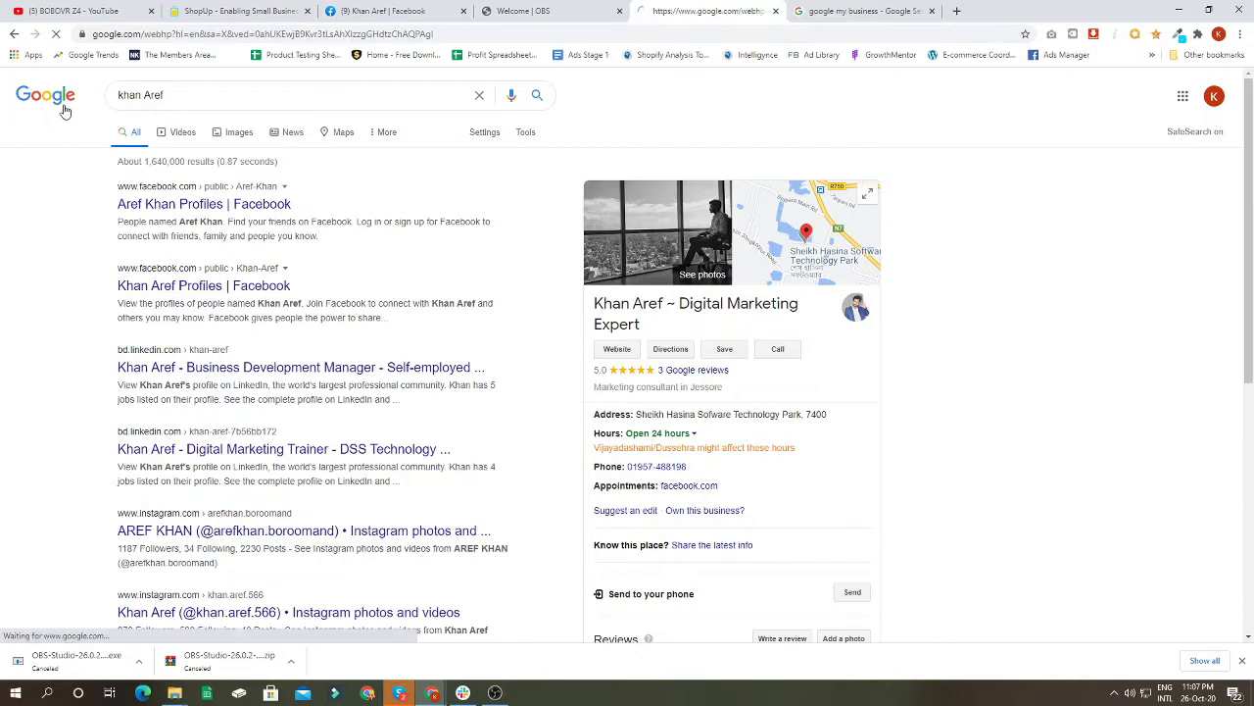
left_click(523, 286)
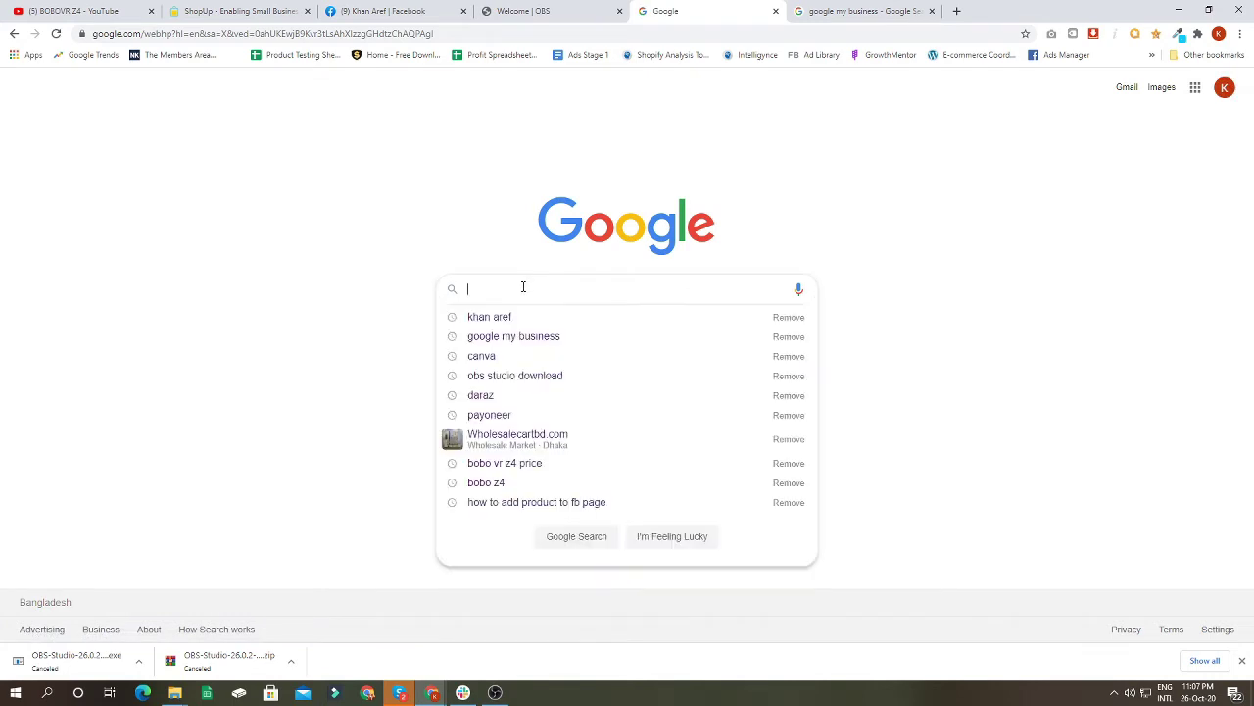
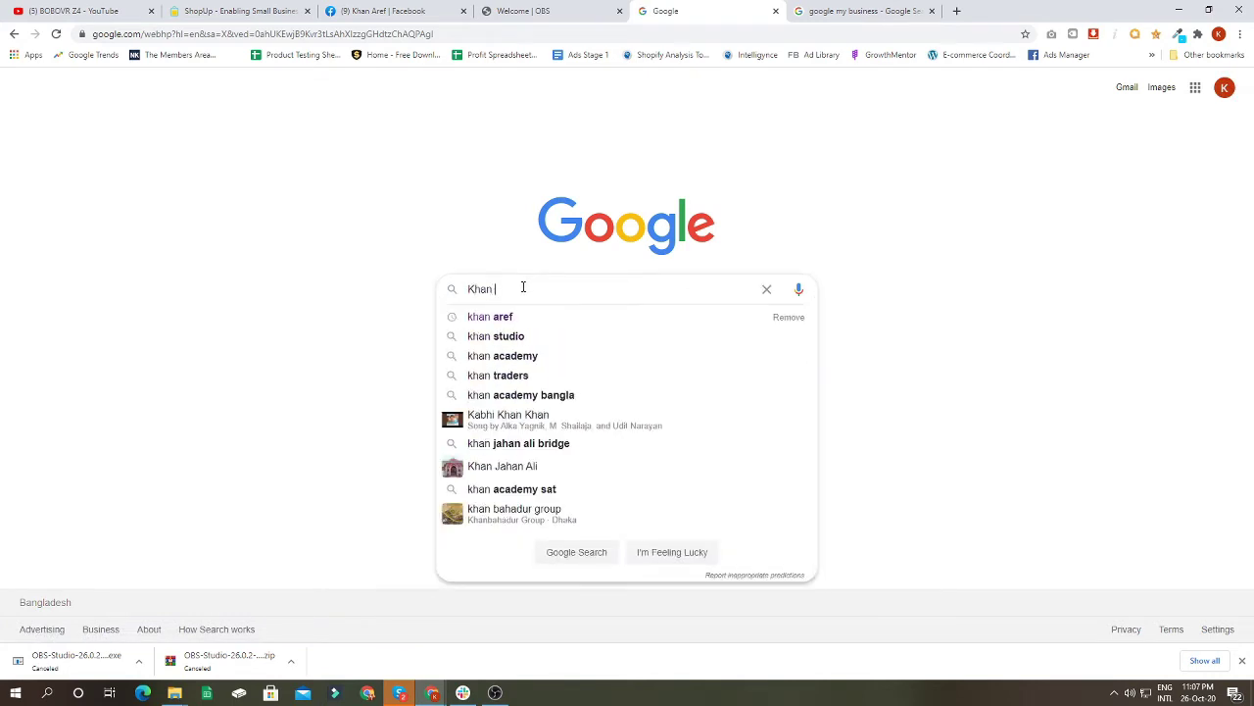
key("Return")
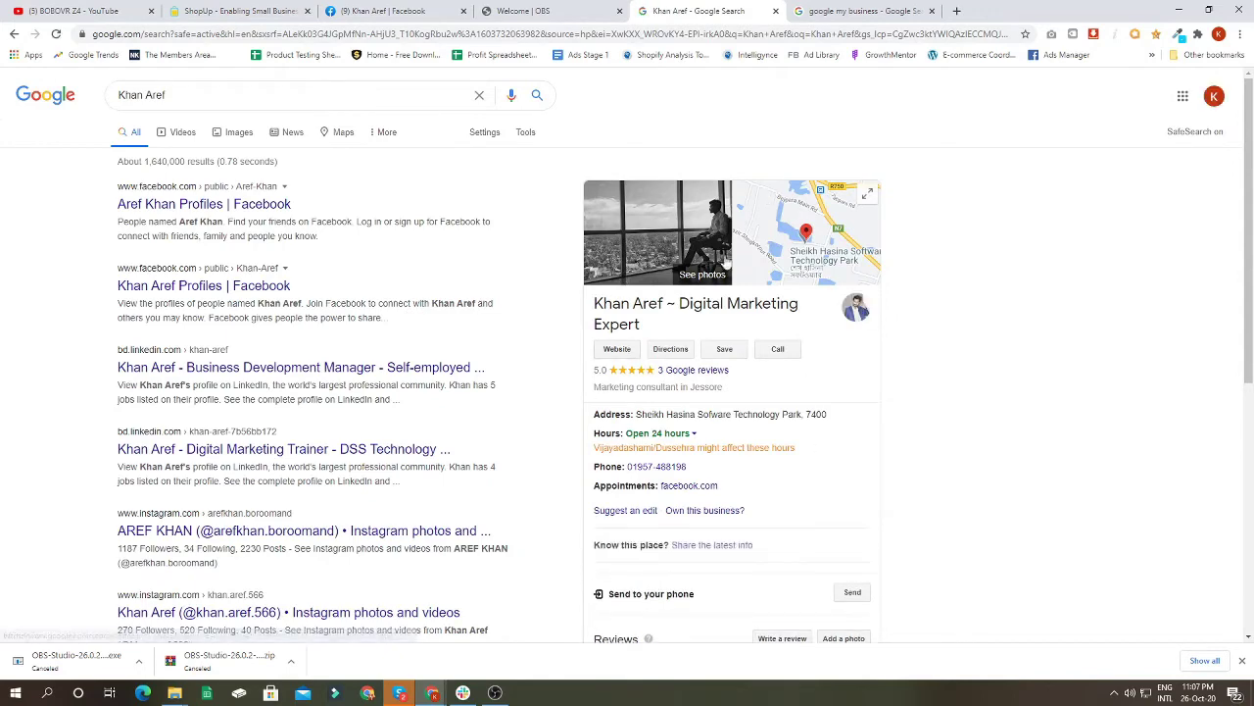
Step: Review the business panel and results returned for the consultant's name
left_click_drag(598, 305, 801, 306)
left_click(660, 327)
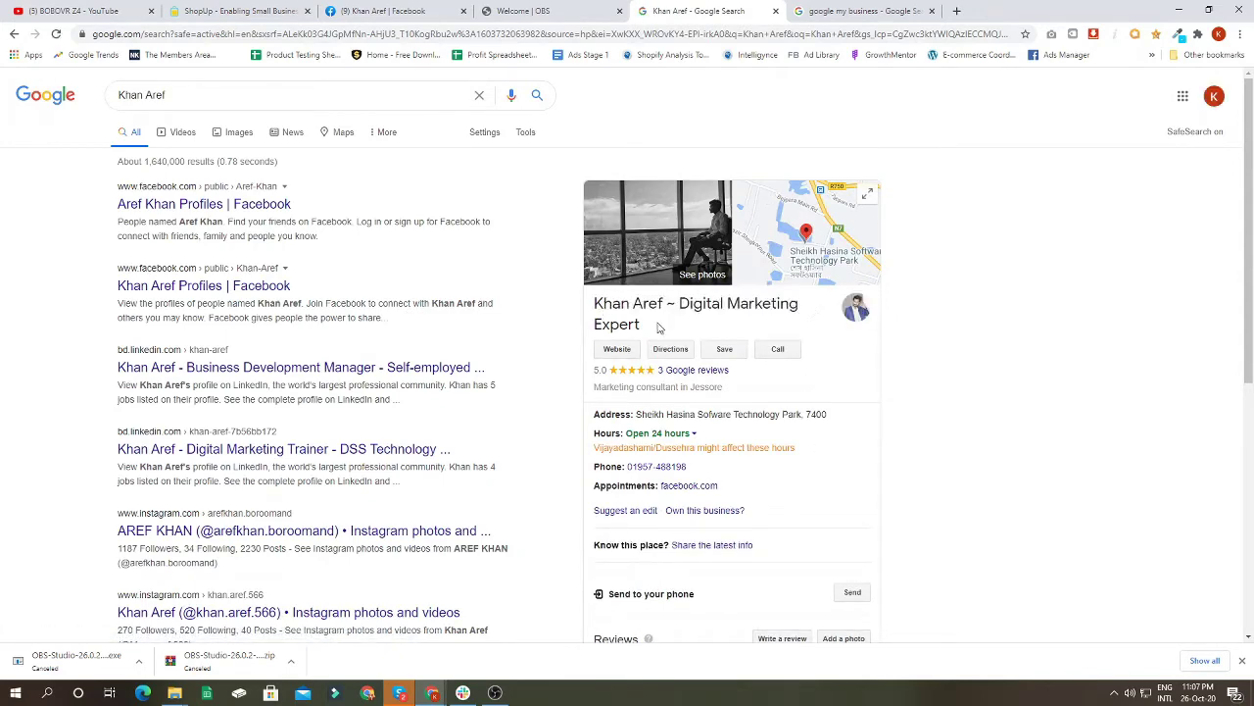
left_click_drag(683, 304, 795, 304)
scroll(695, 370, "down", 2)
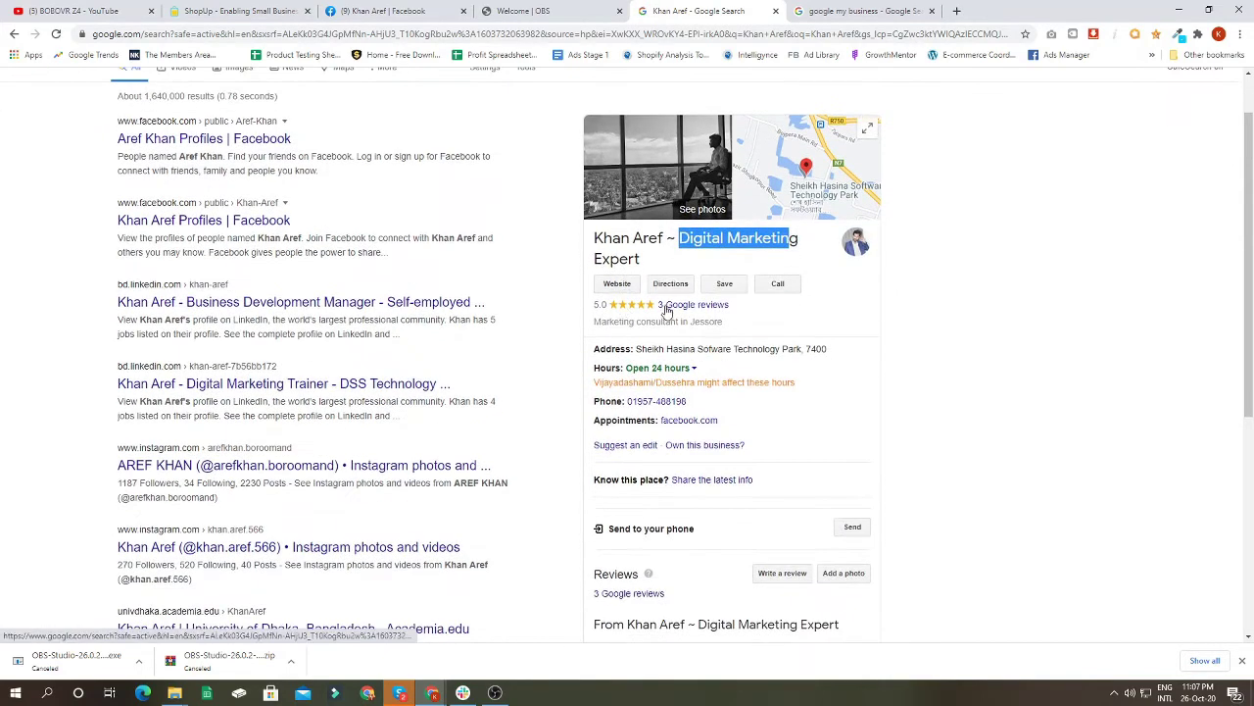
scroll(677, 366, "down", 2)
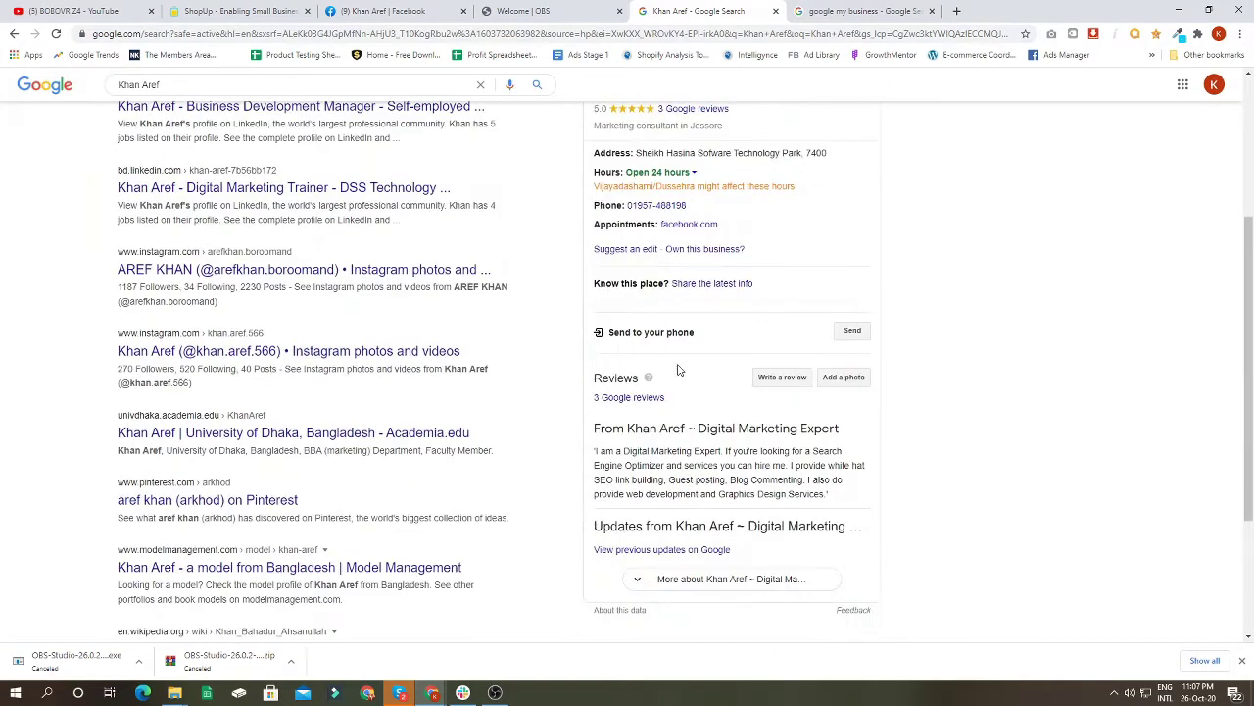
scroll(723, 392, "up", 3)
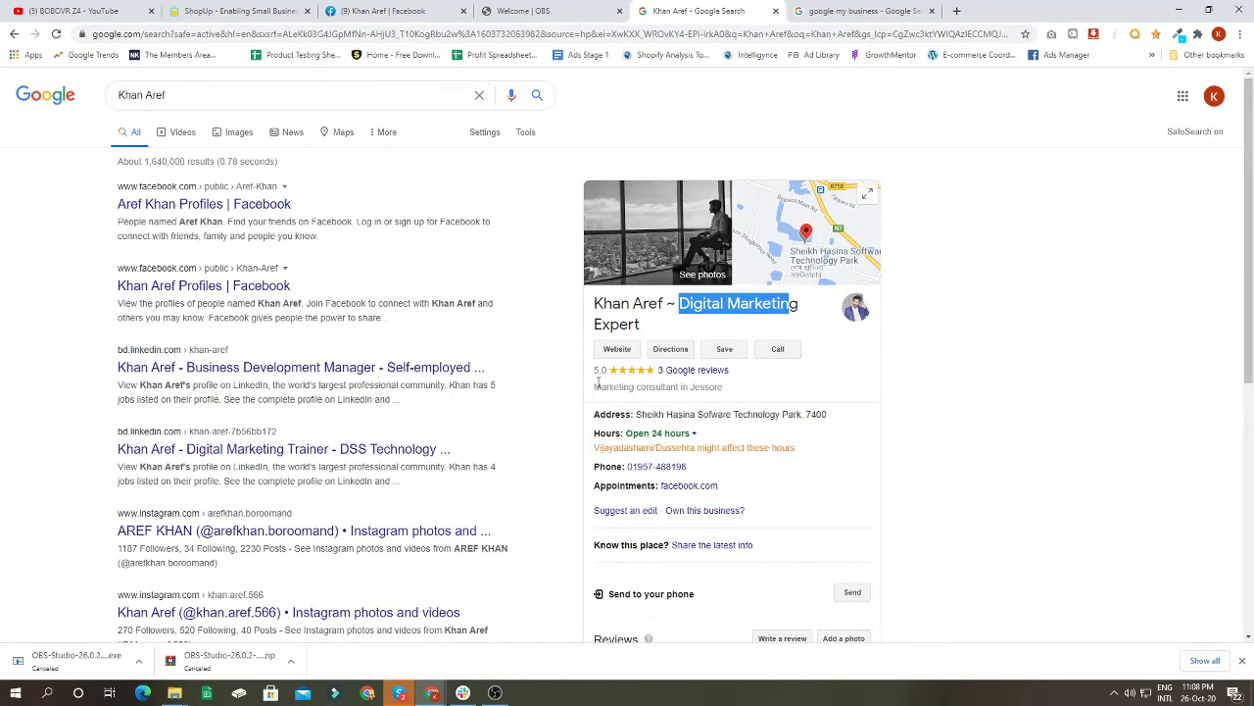
left_click(559, 320)
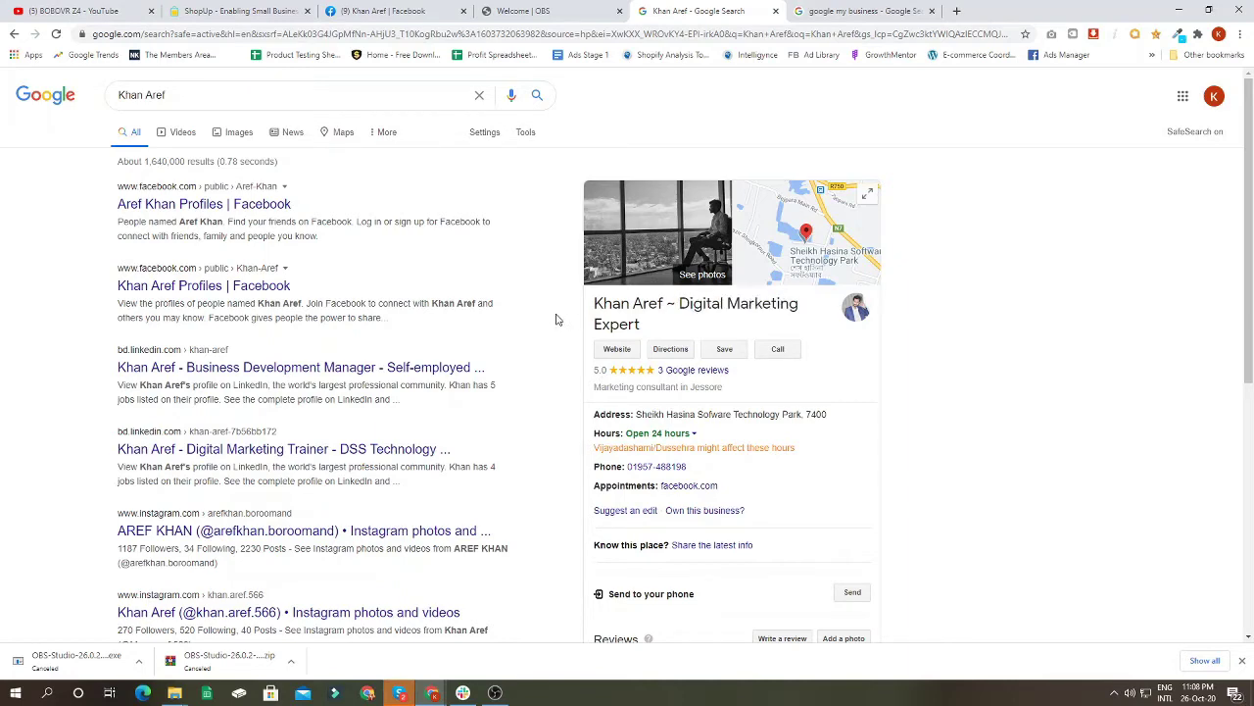
Step: Re-run the 'google my business' search, open the official page and start a business profile
left_click(883, 12)
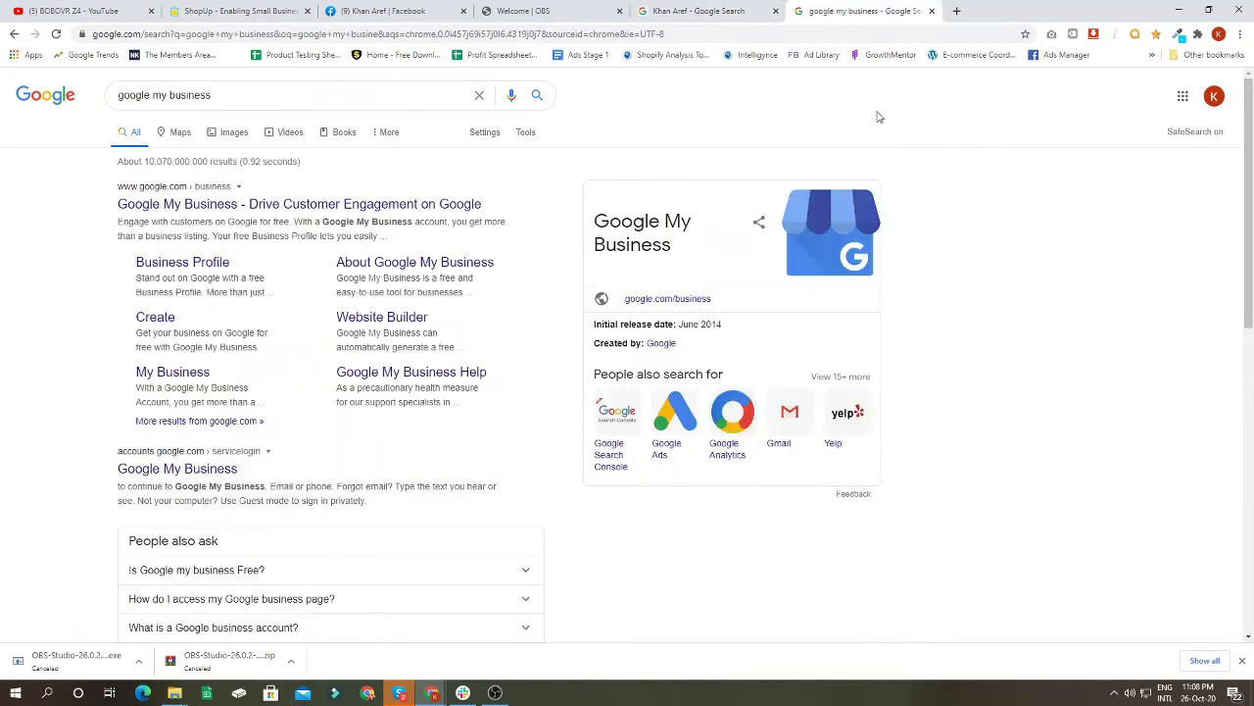
left_click_drag(255, 93, 2, 106)
type("goo")
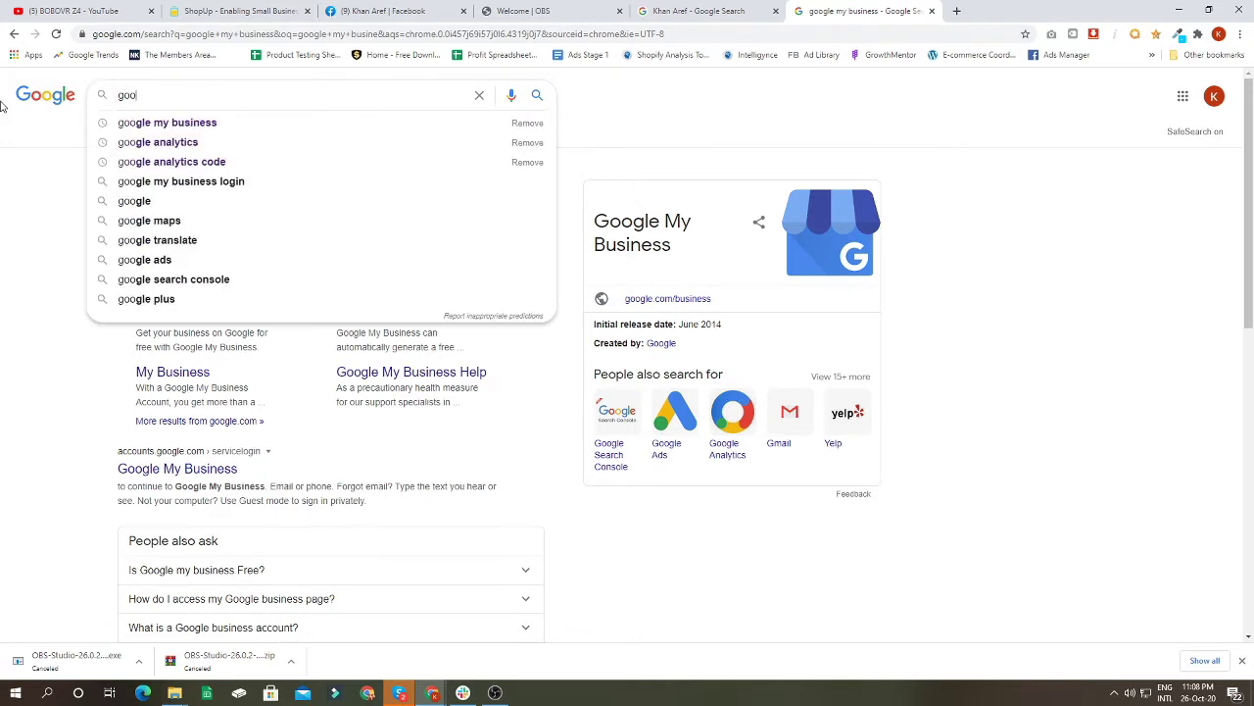
type("gle")
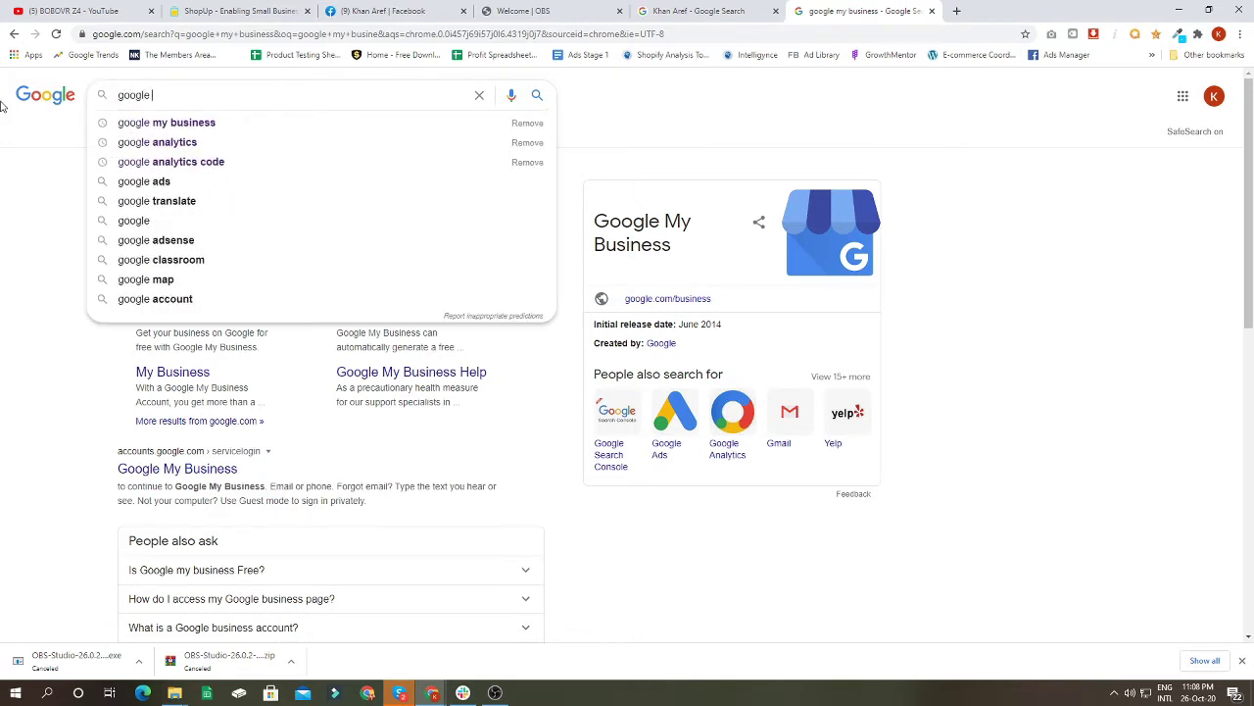
left_click(174, 125)
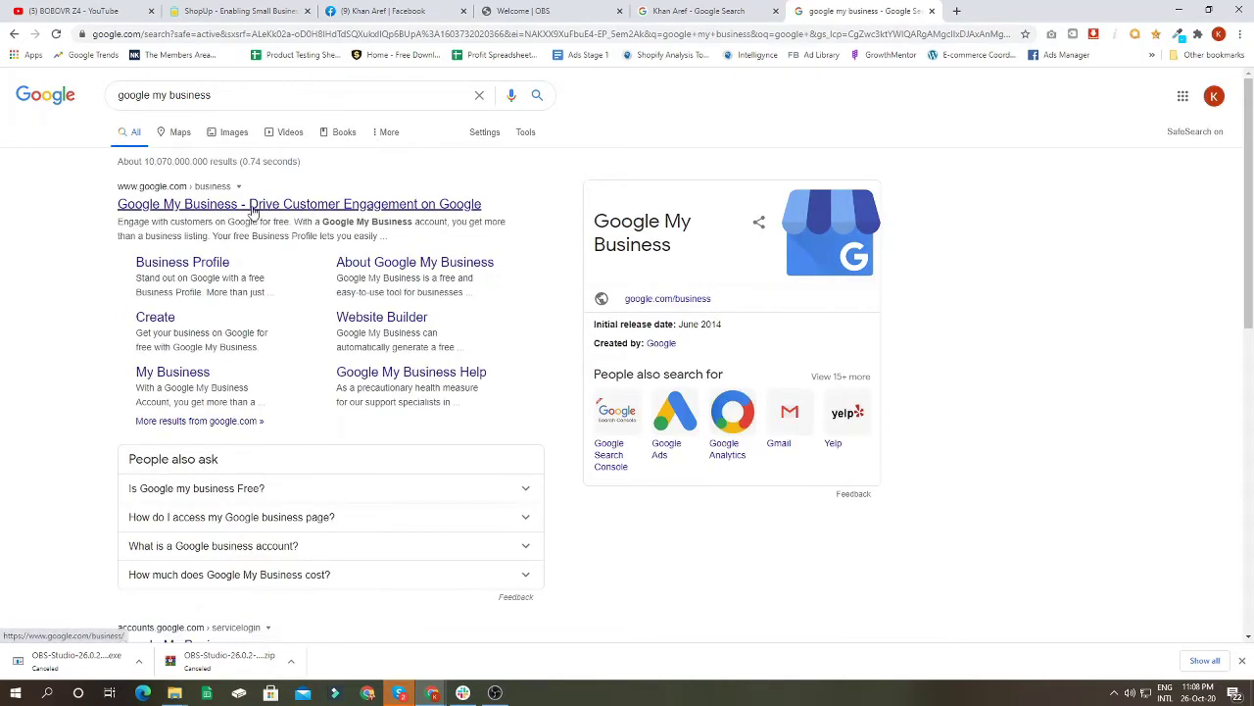
left_click(249, 206)
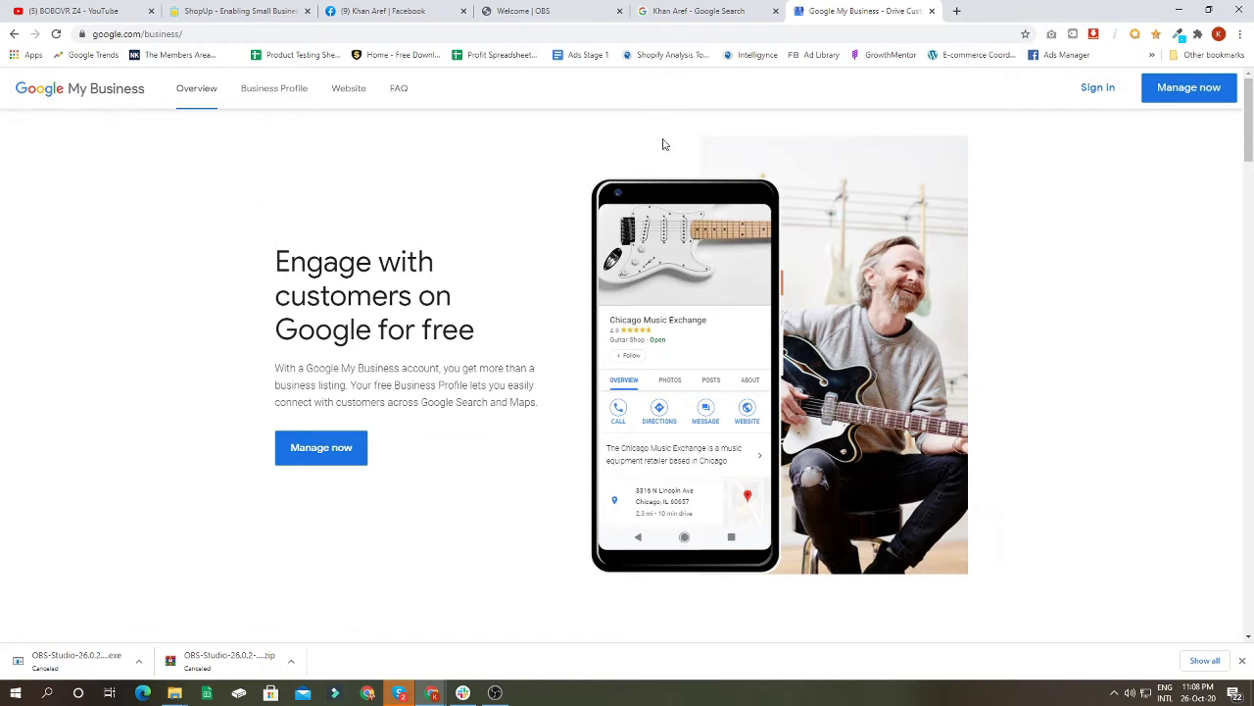
left_click(1097, 98)
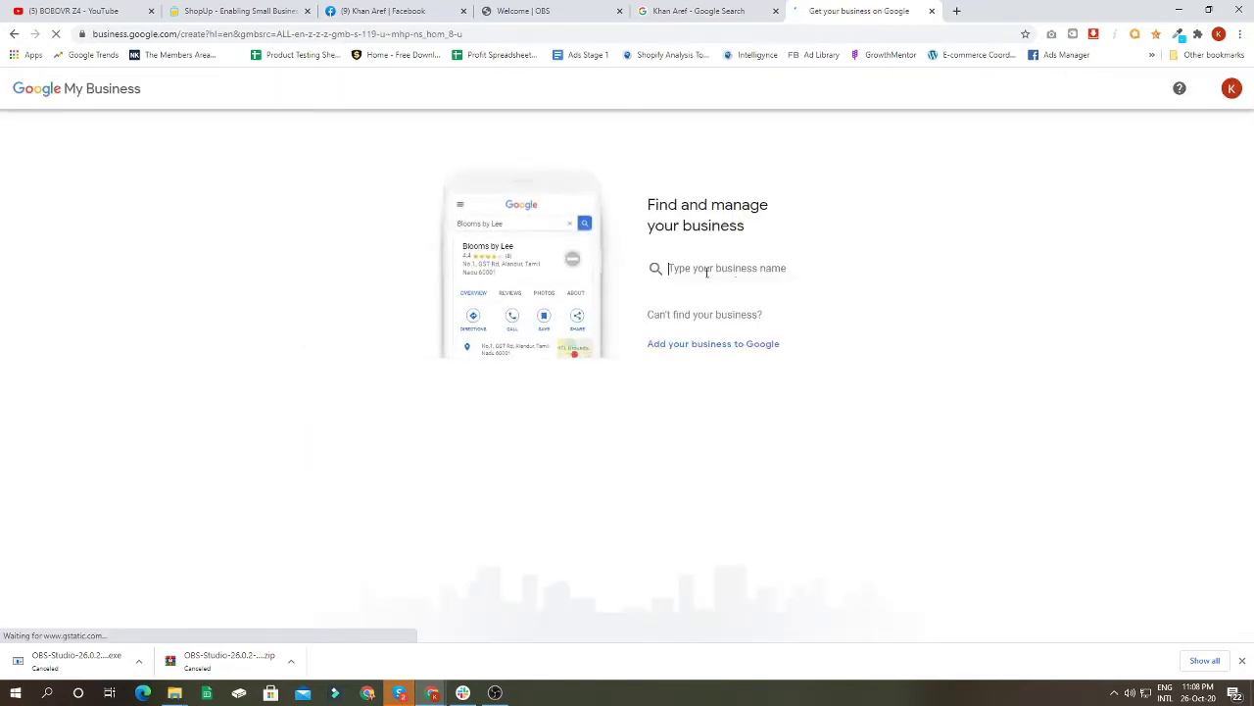
Step: Enter the owner's full name as the business name and choose to create a business with it
left_click(703, 272)
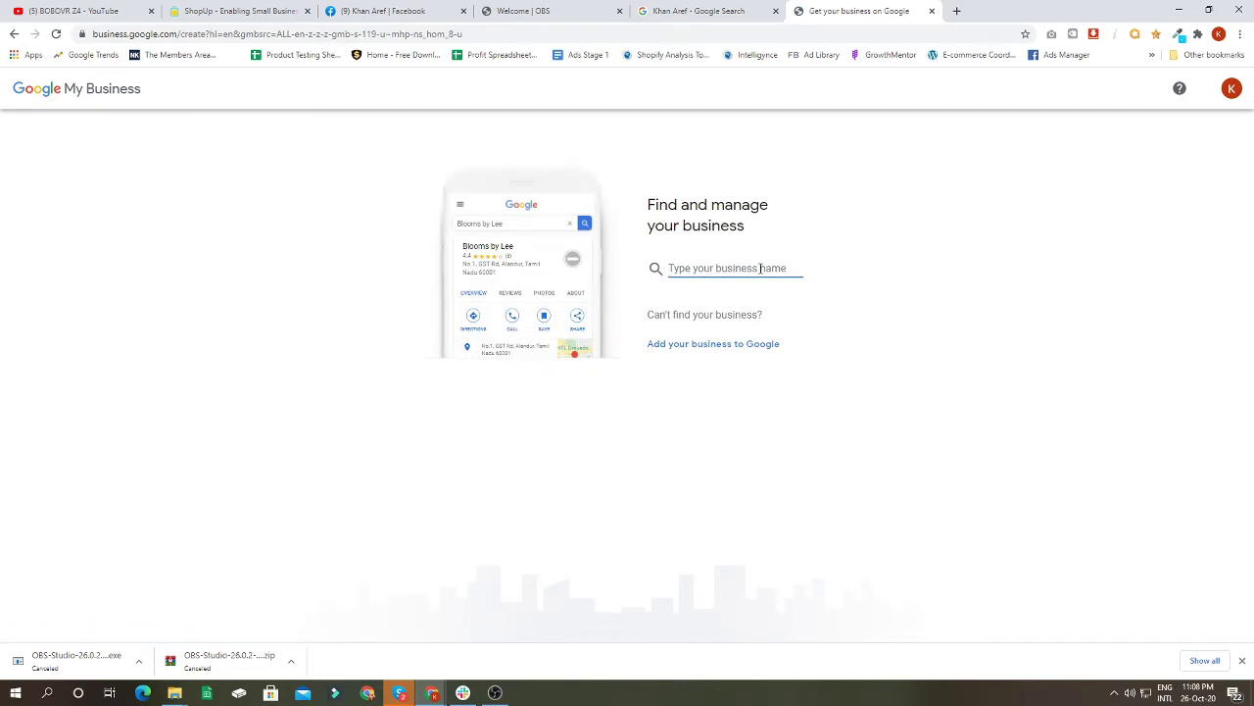
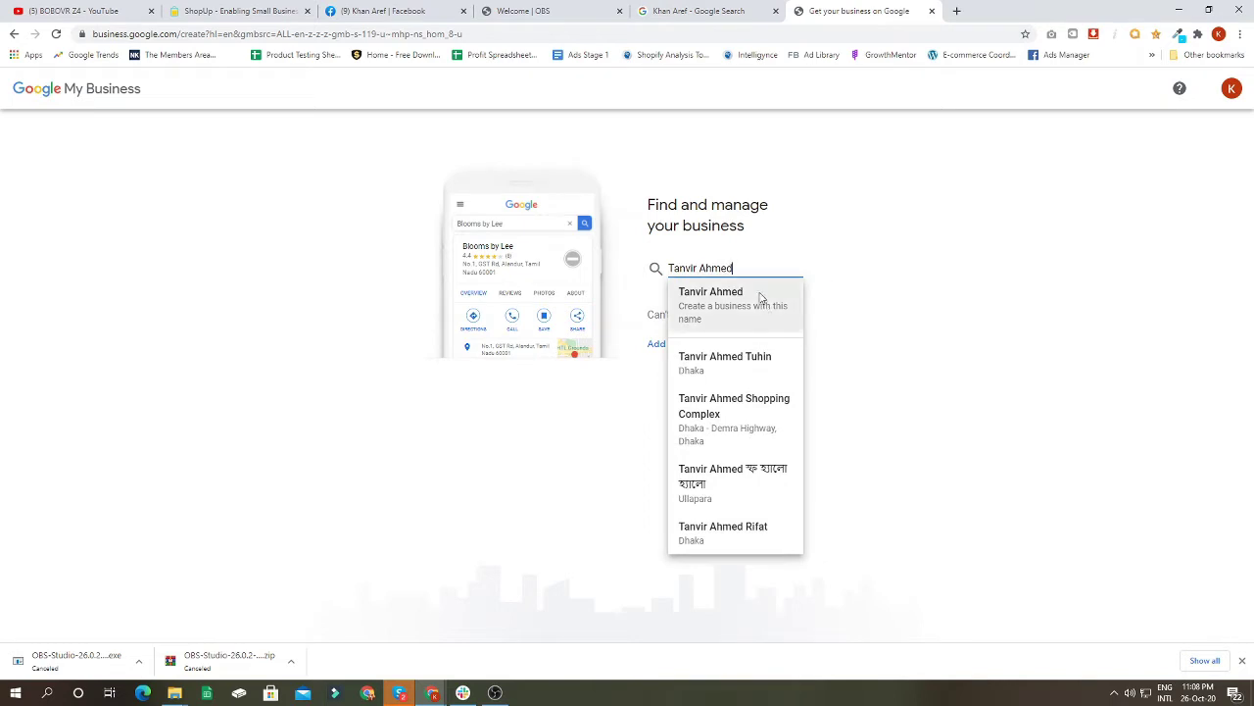
left_click(743, 311)
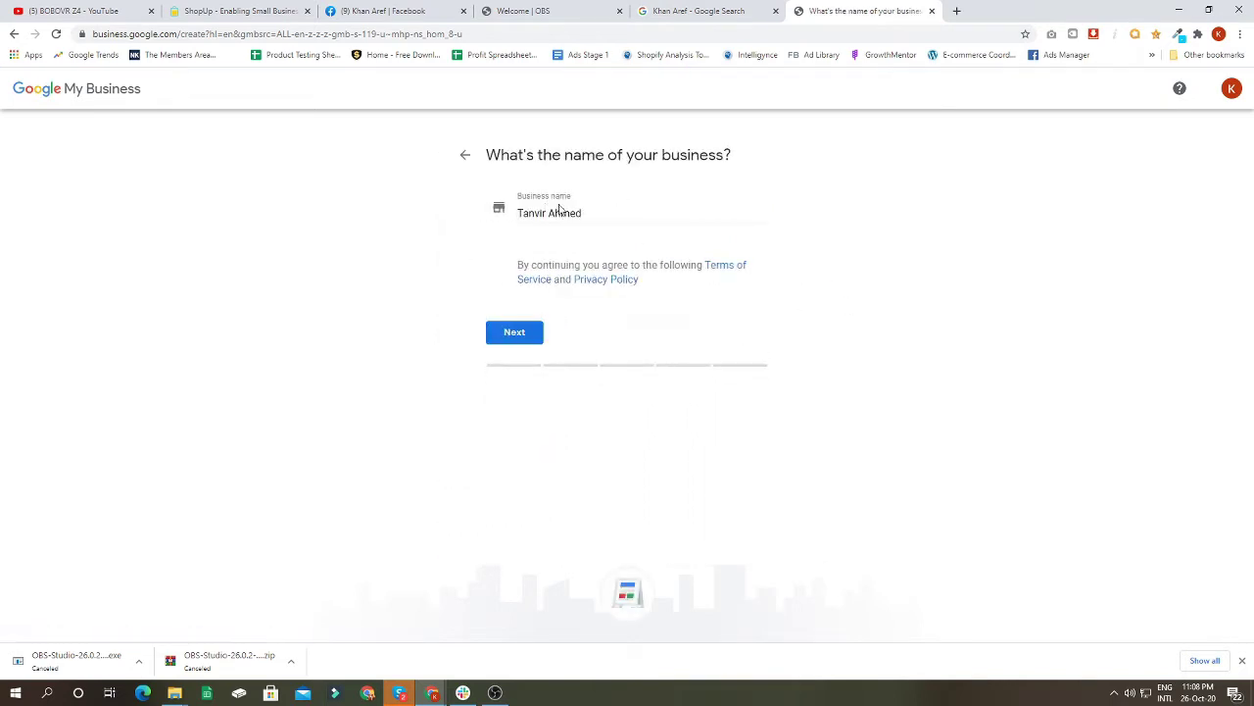
Step: Continue to the category step and try 'Store' and 'Service' as category entries
left_click(527, 334)
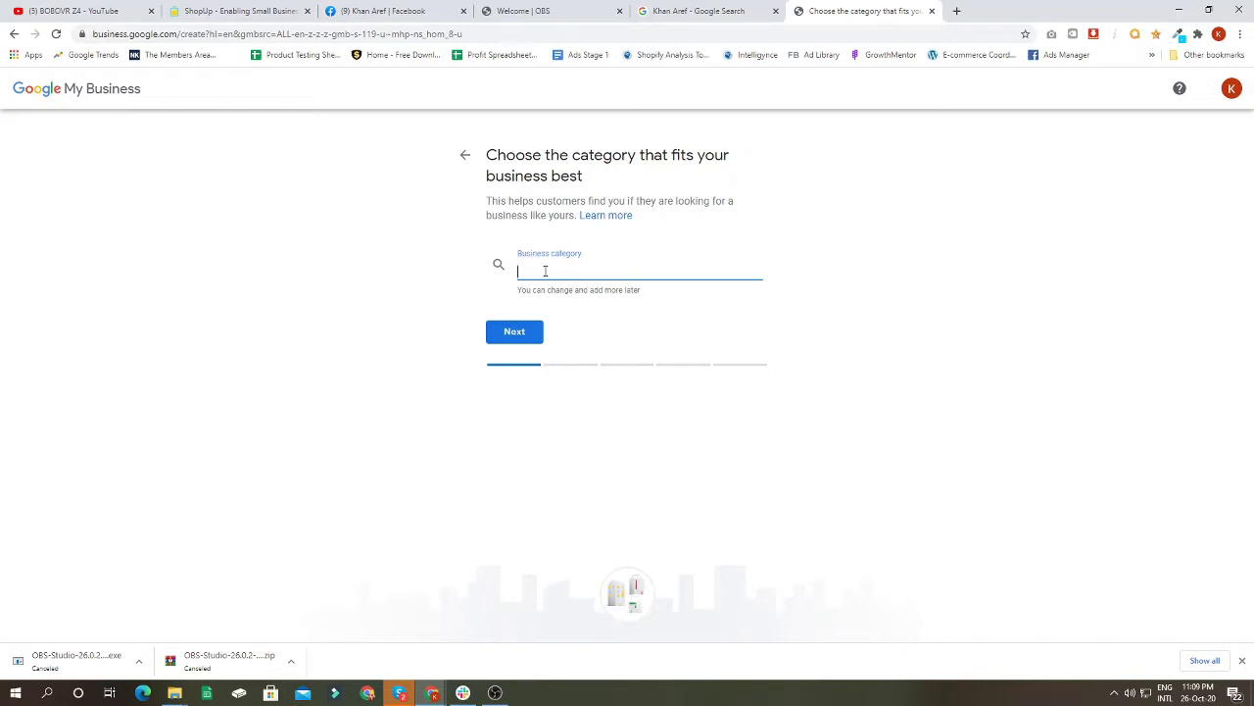
type("Store")
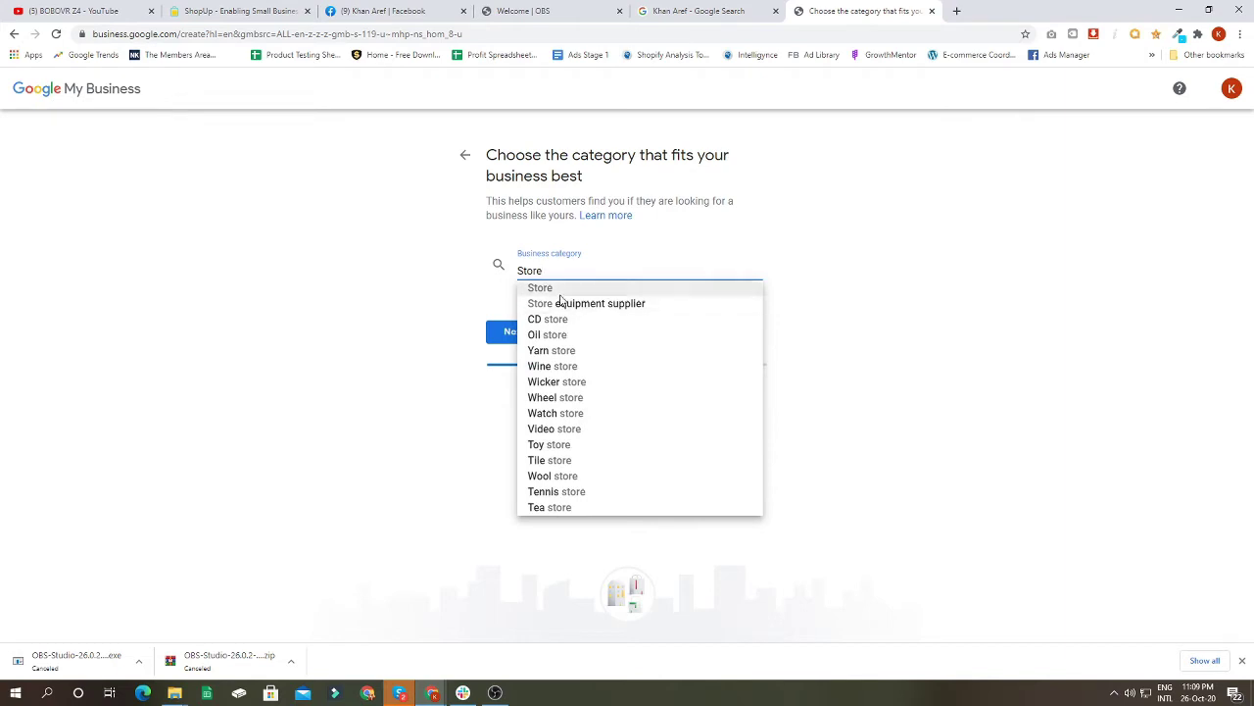
left_click_drag(565, 272, 466, 276)
type("Ma")
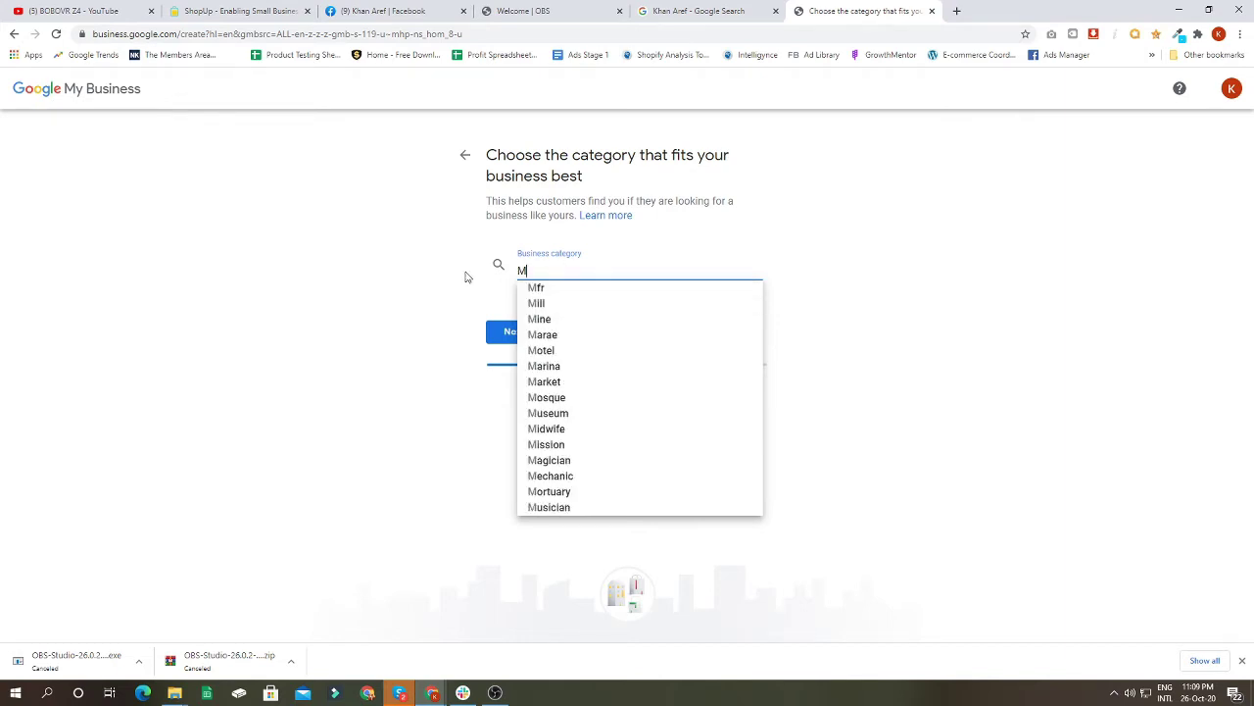
key("BackSpace")
key("BackSpace")
type("Ser")
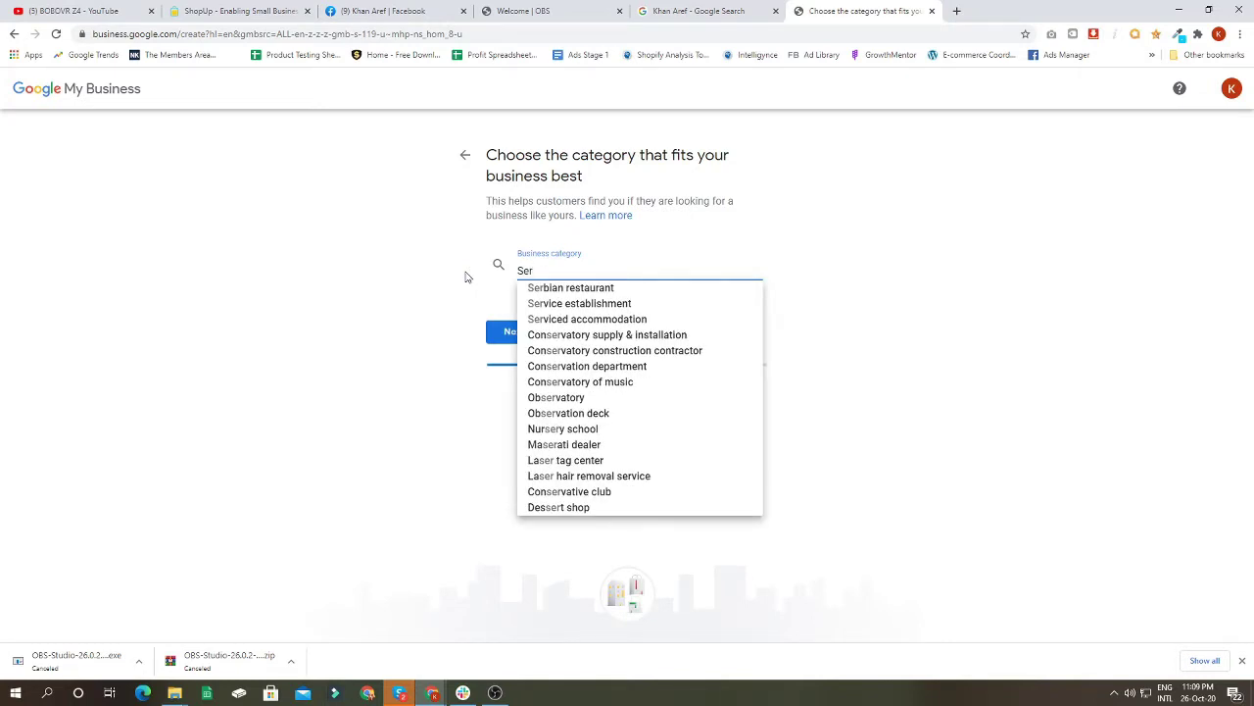
type("vice")
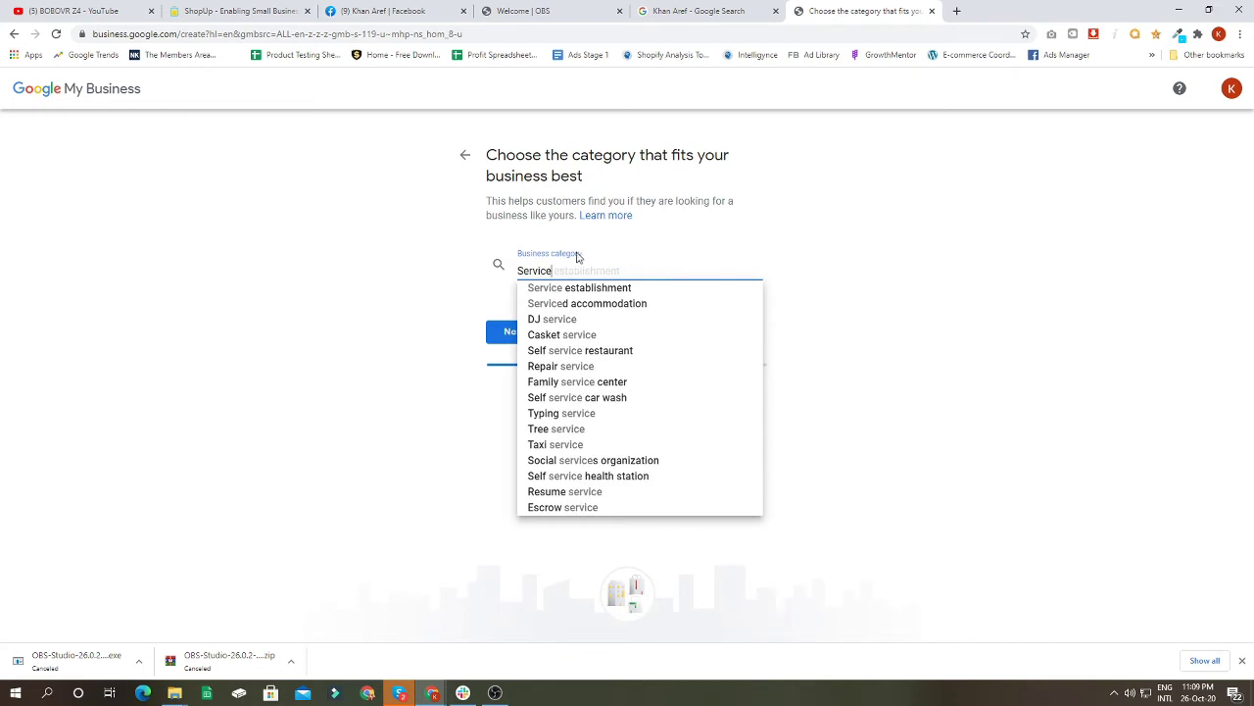
Step: Replace the entry with 'Consu', pick Consultant as the category and continue
double_click(567, 265)
key("BackSpace")
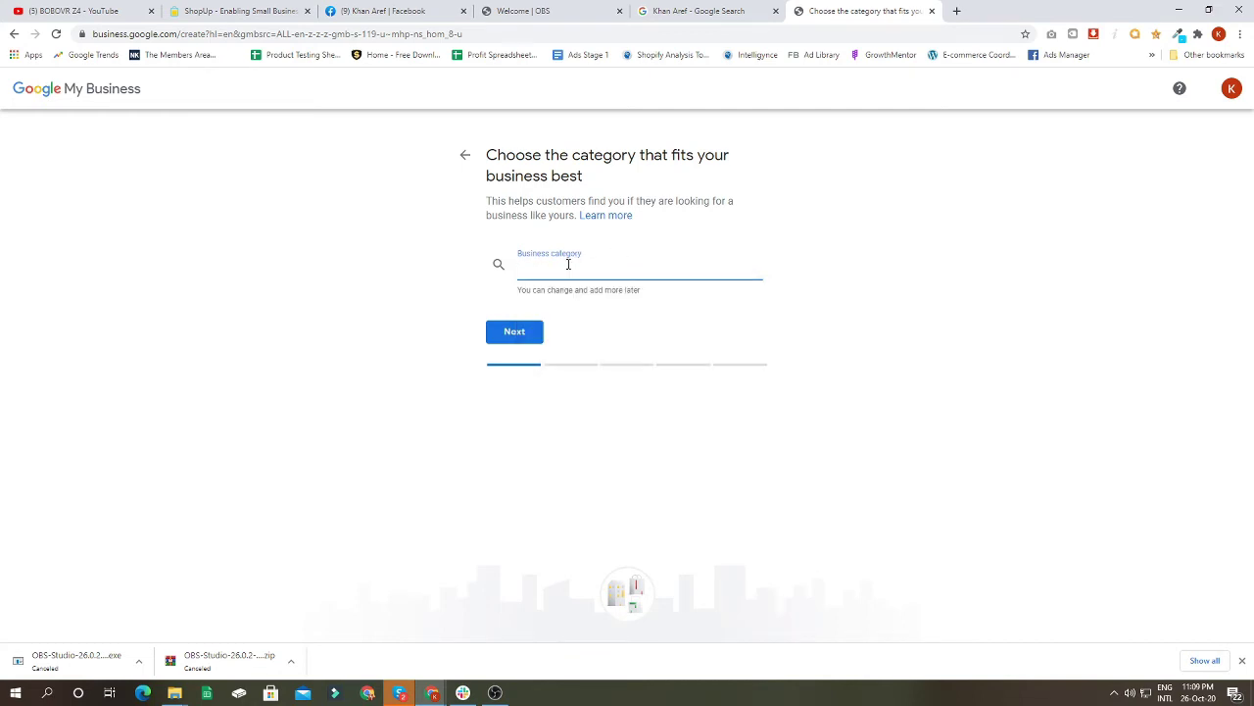
type("Mak")
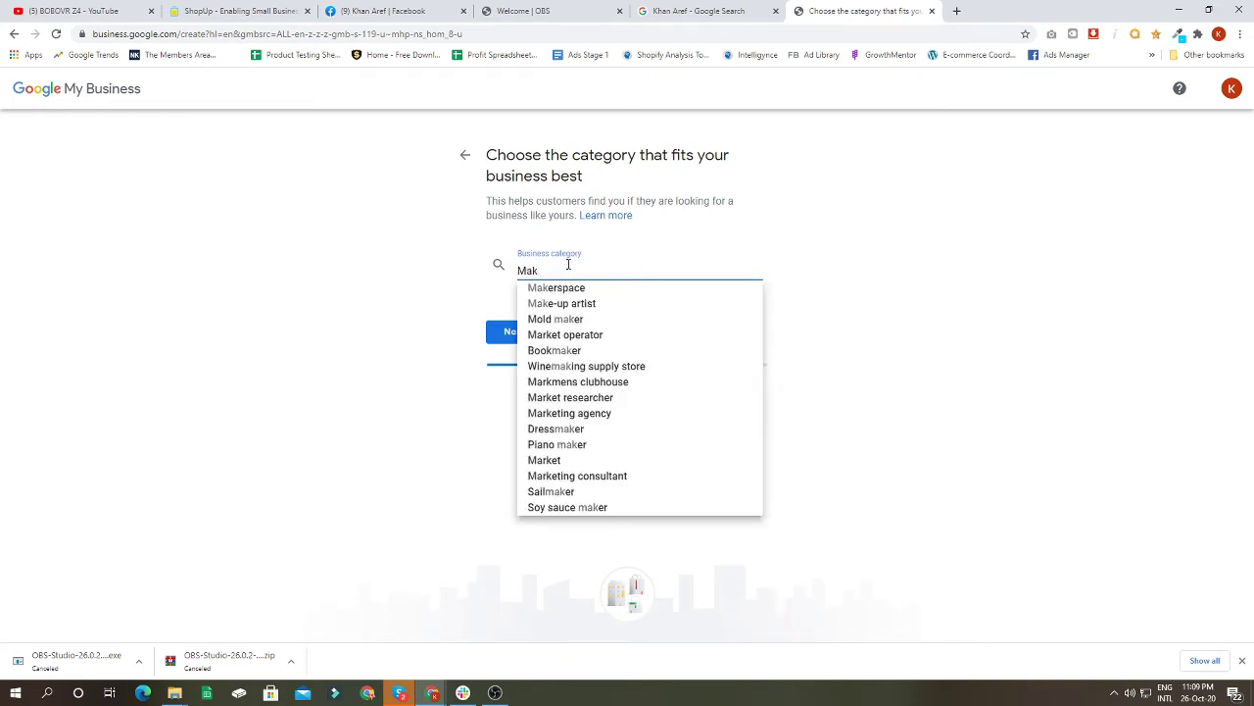
key("BackSpace")
key("BackSpace")
key("BackSpace")
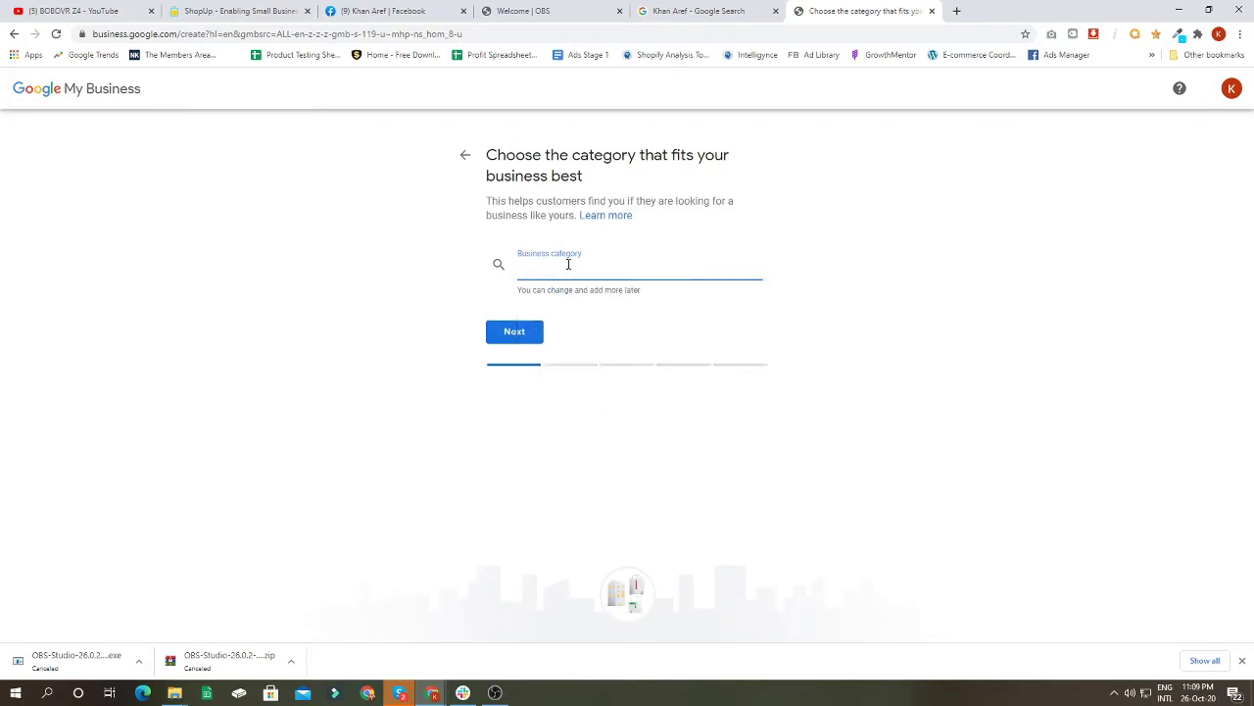
type("Consu")
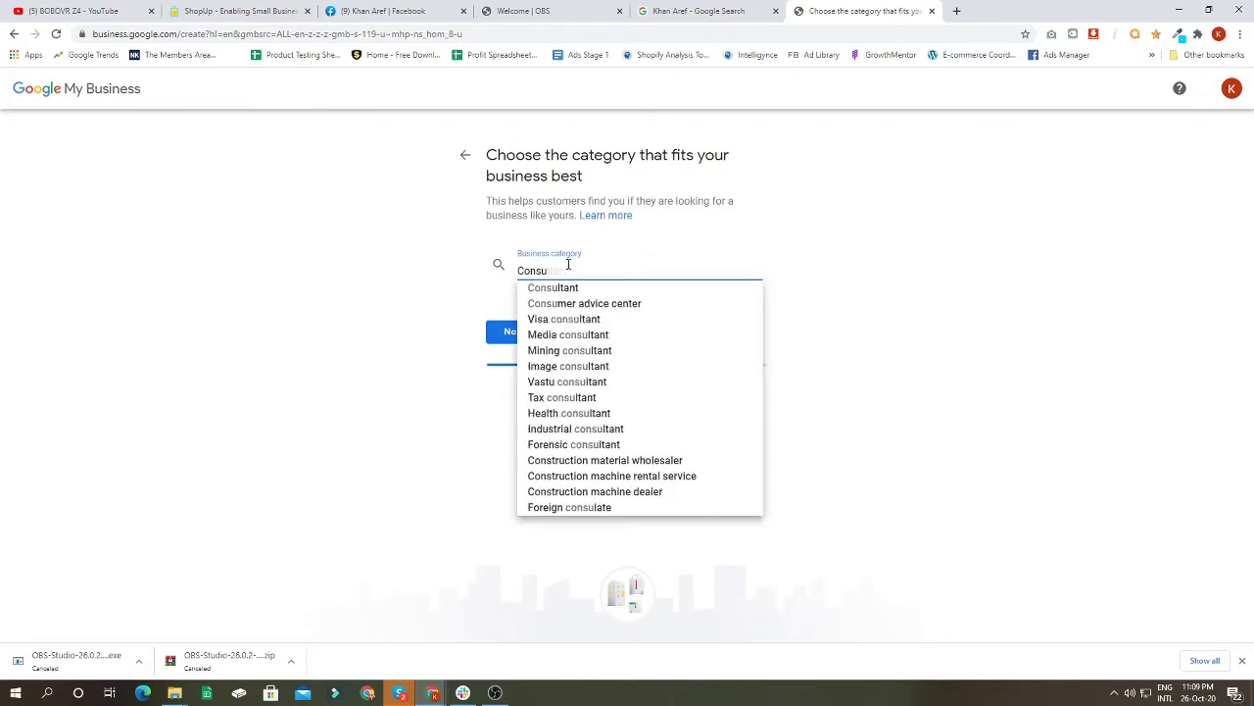
left_click(574, 296)
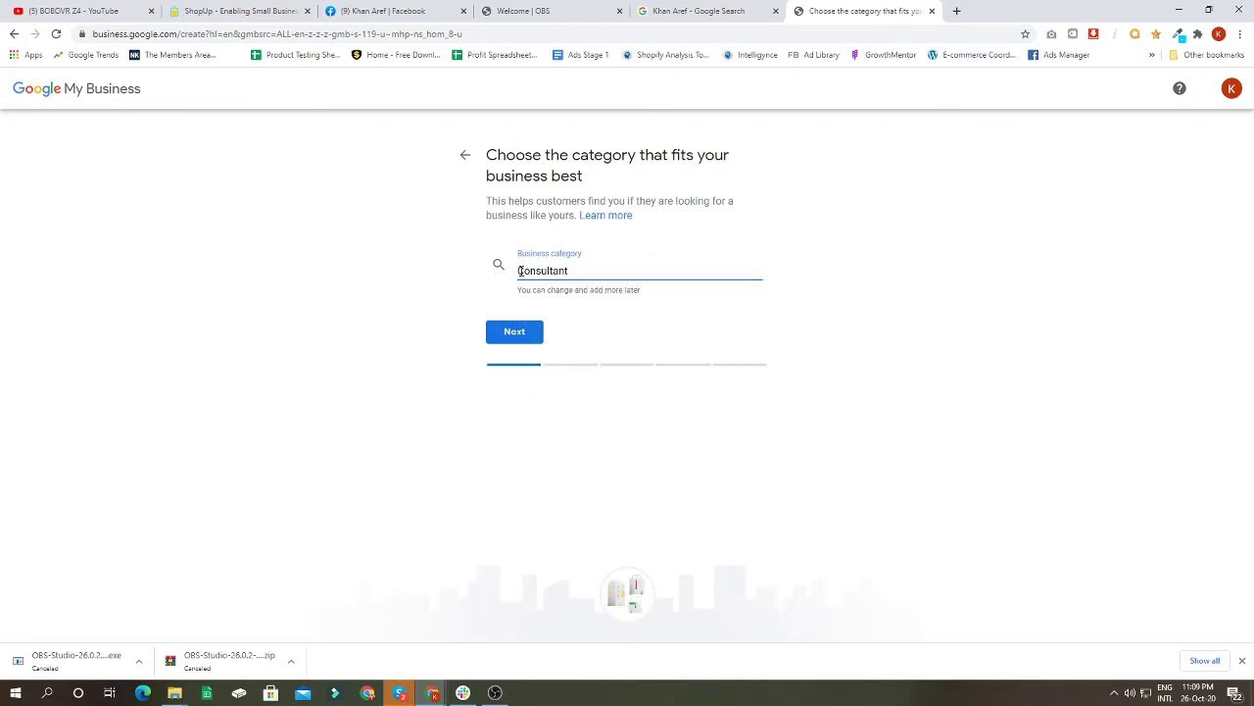
left_click(506, 334)
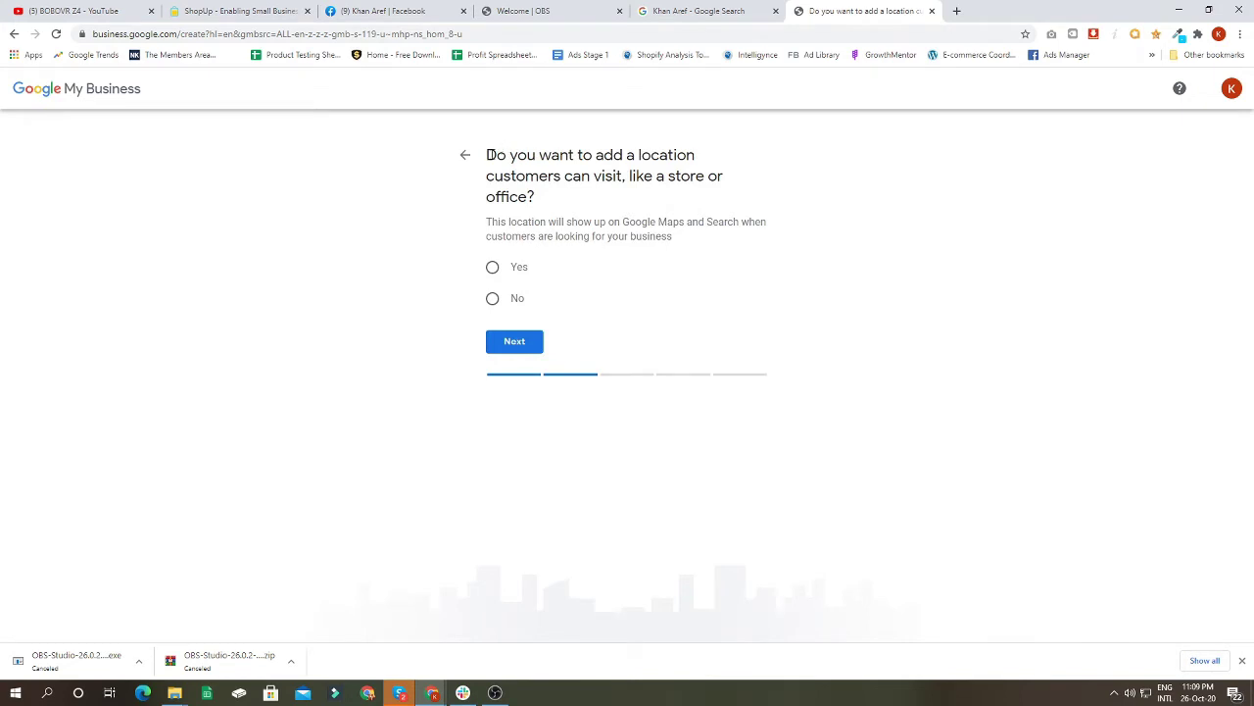
Step: Answer 'No' to having a location customers can visit, then continue
left_click_drag(487, 155, 729, 197)
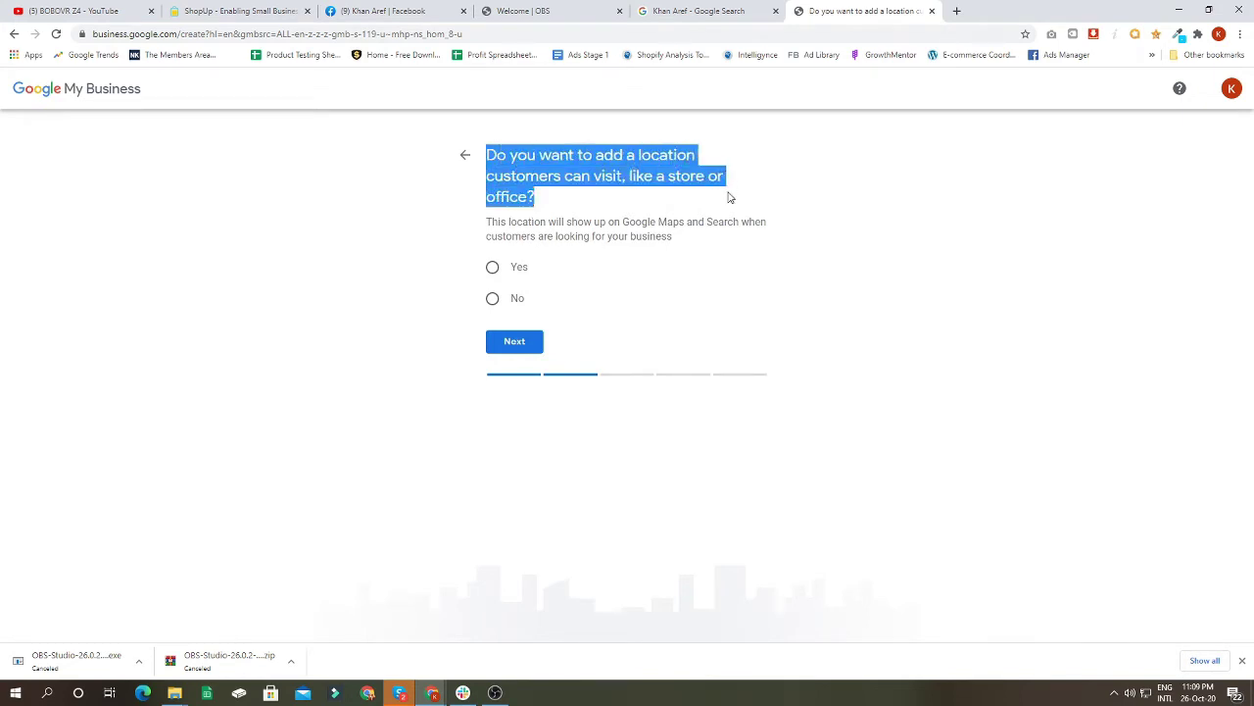
left_click(622, 169)
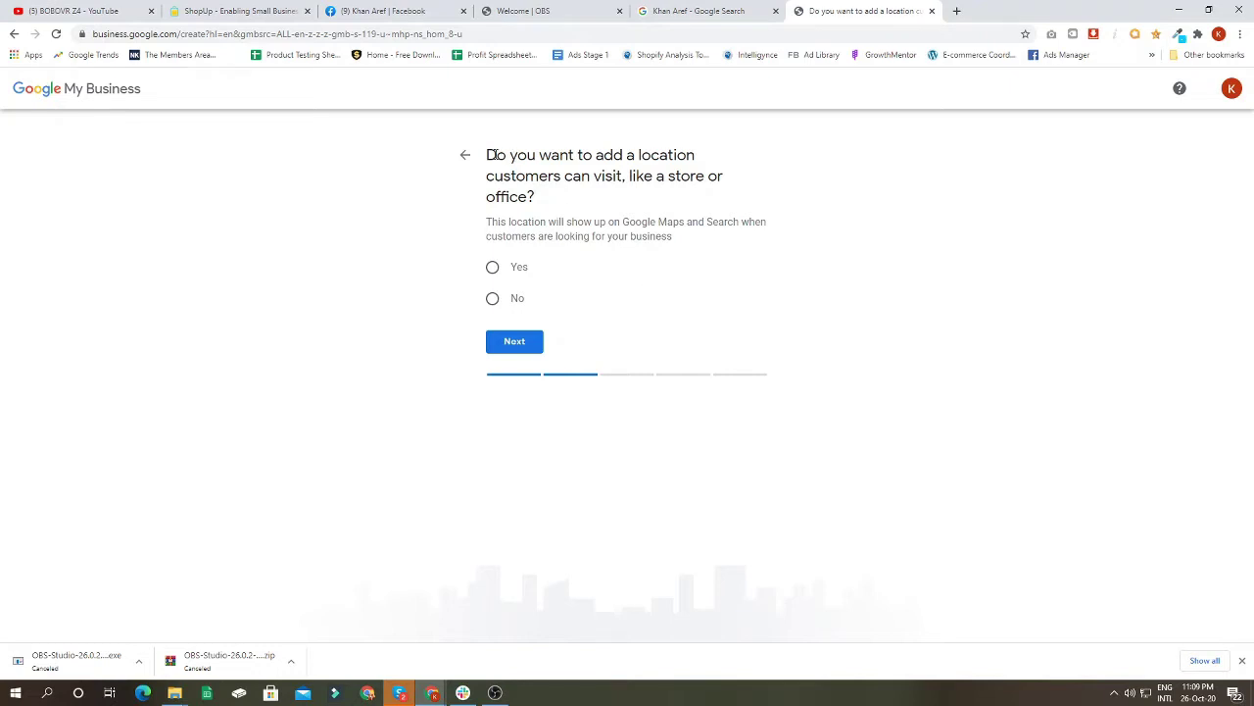
left_click_drag(487, 153, 615, 192)
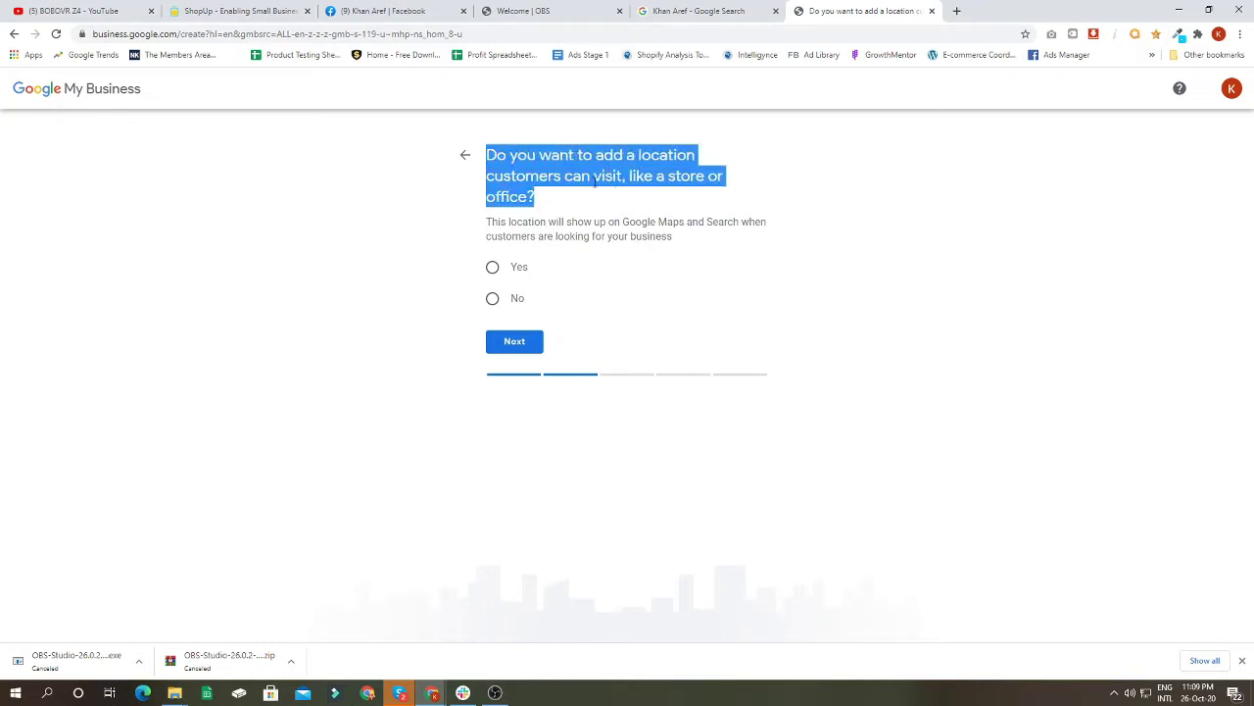
left_click(591, 178)
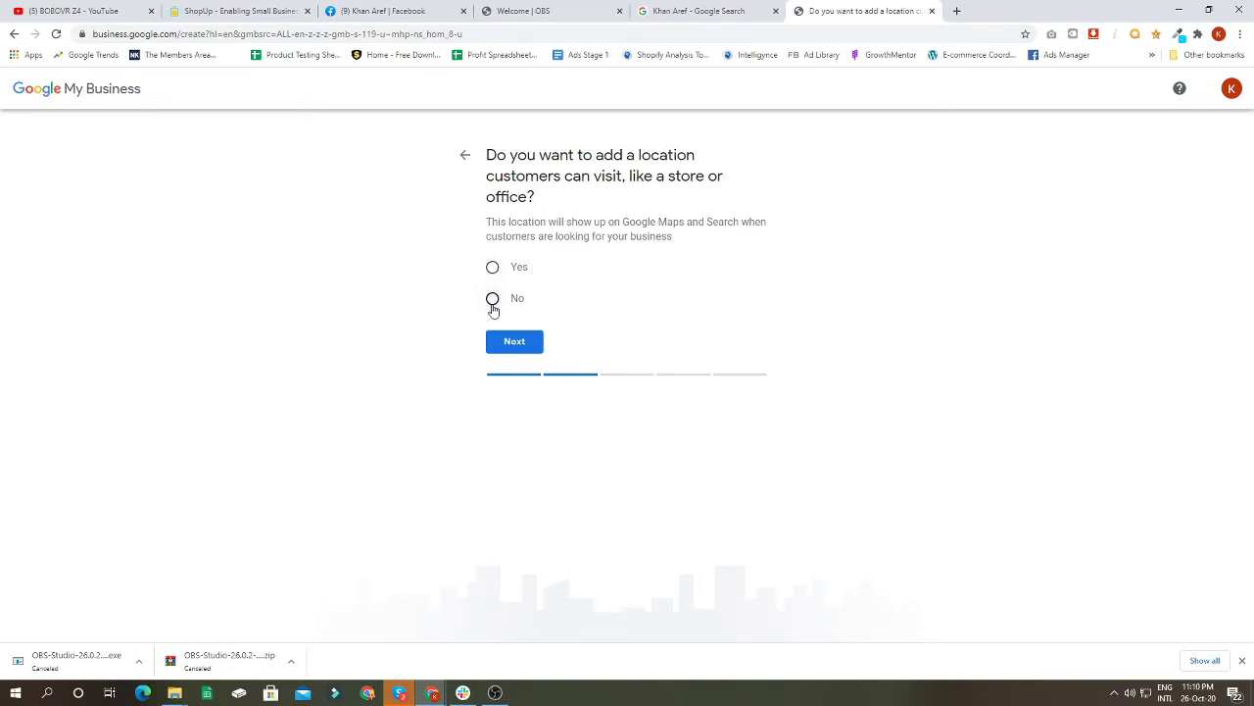
left_click(493, 300)
left_click(504, 344)
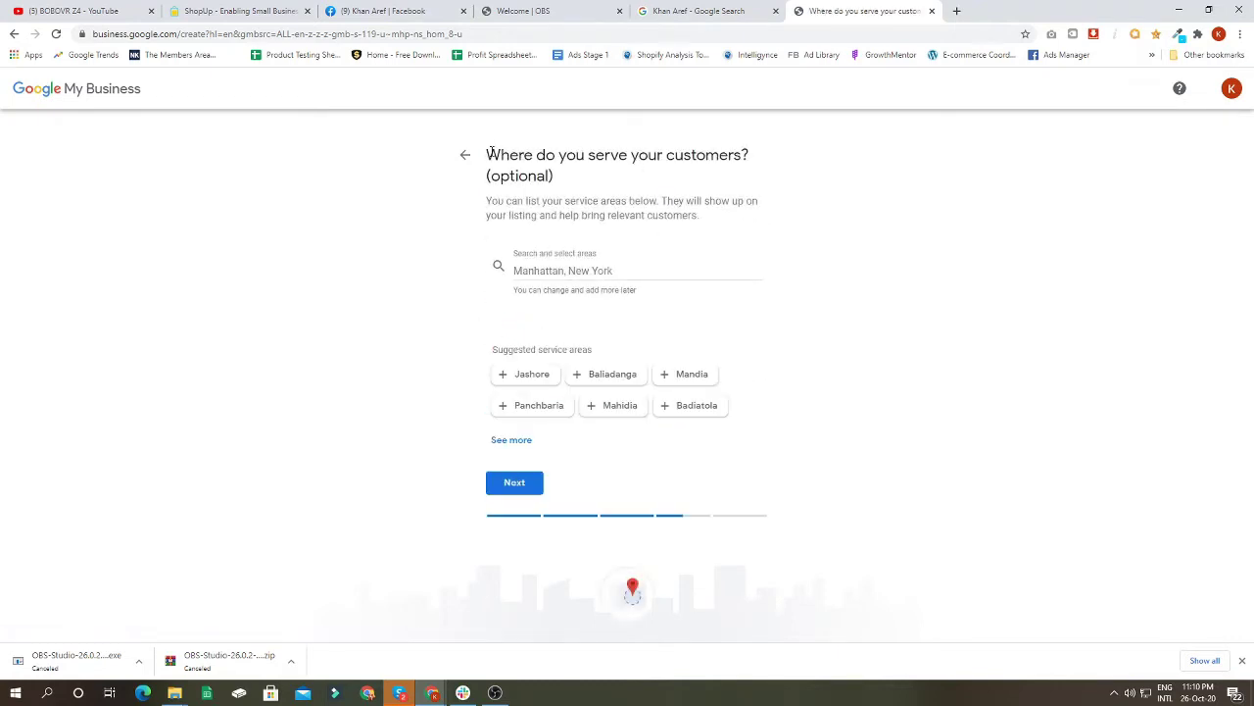
Step: Add Dhaka, Bangladesh as the service area and continue
left_click_drag(490, 153, 765, 154)
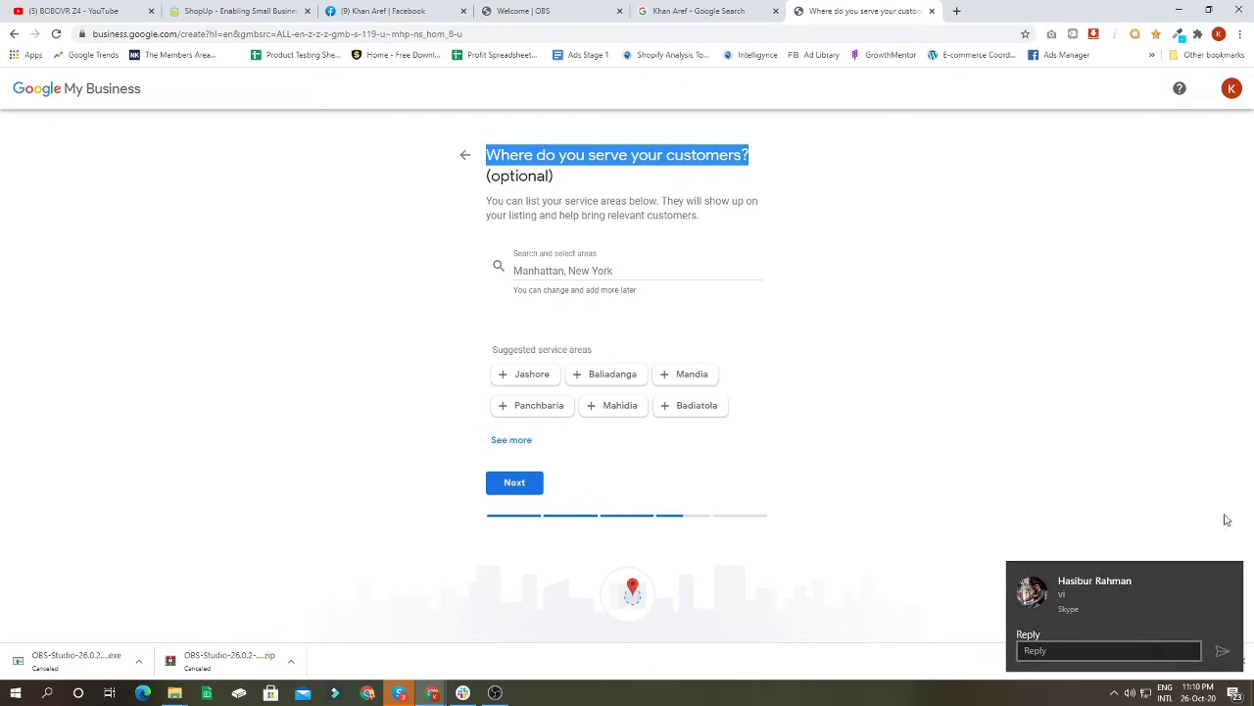
left_click(572, 271)
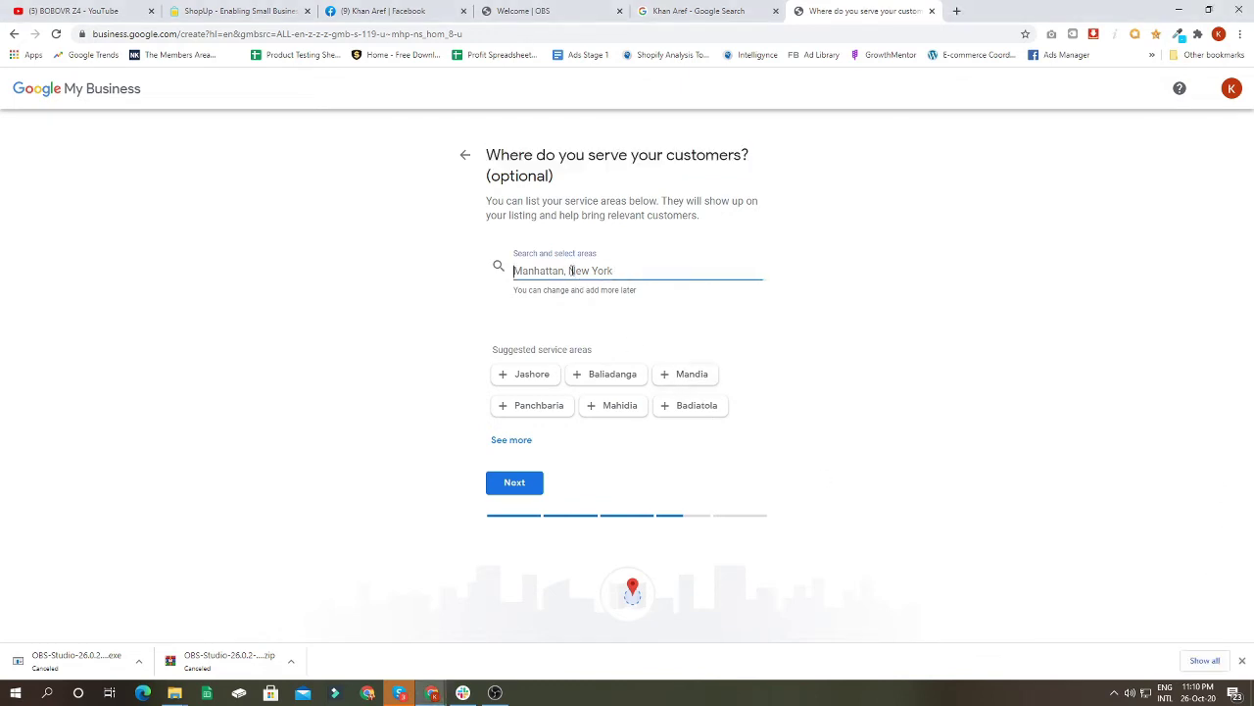
type("Dhaka")
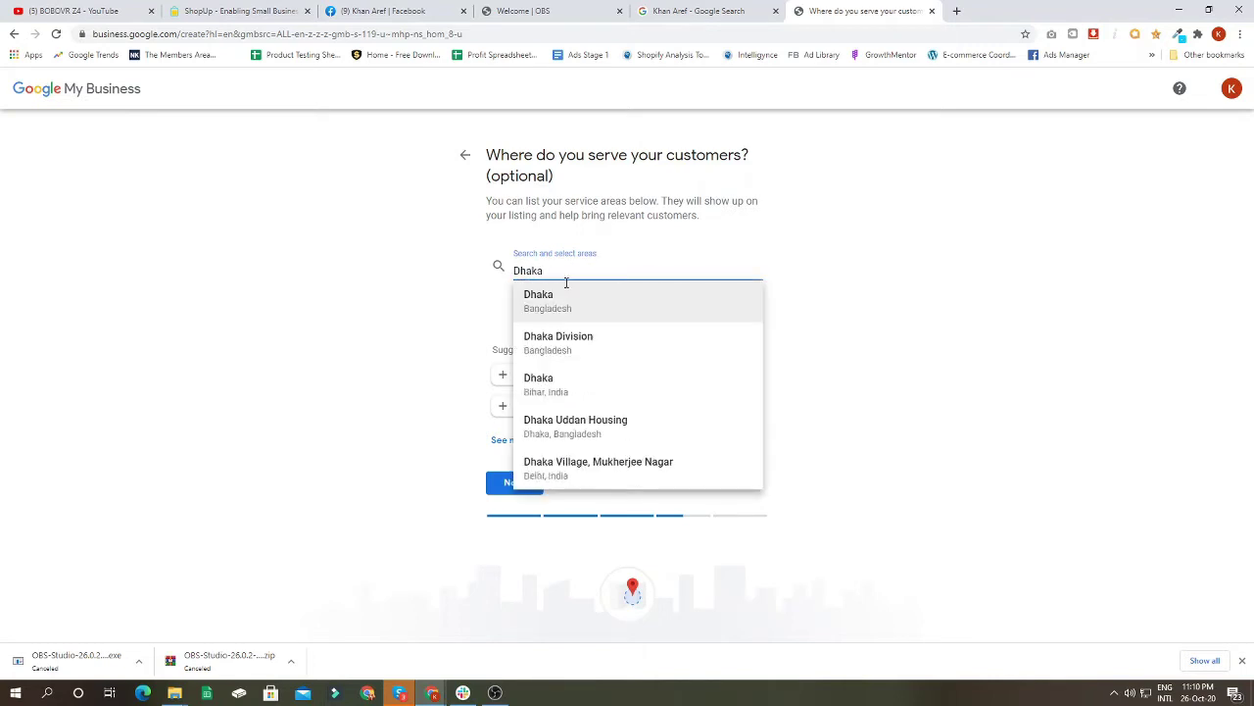
left_click(563, 304)
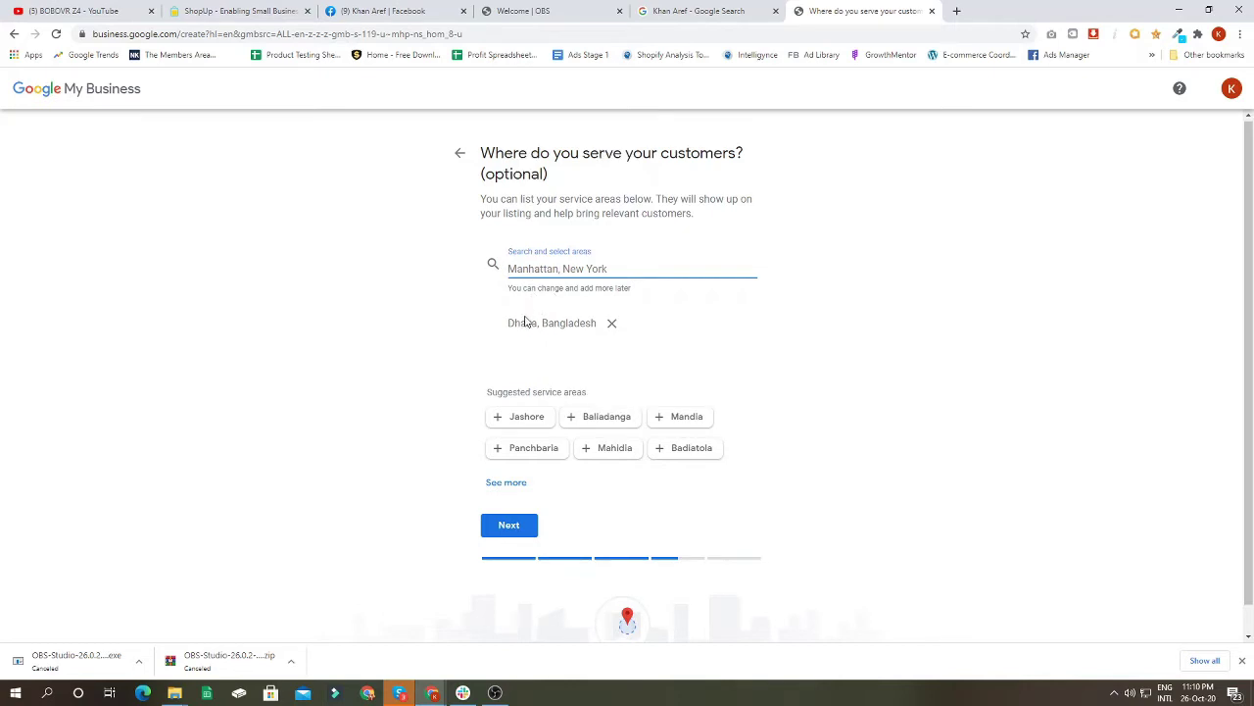
left_click(513, 497)
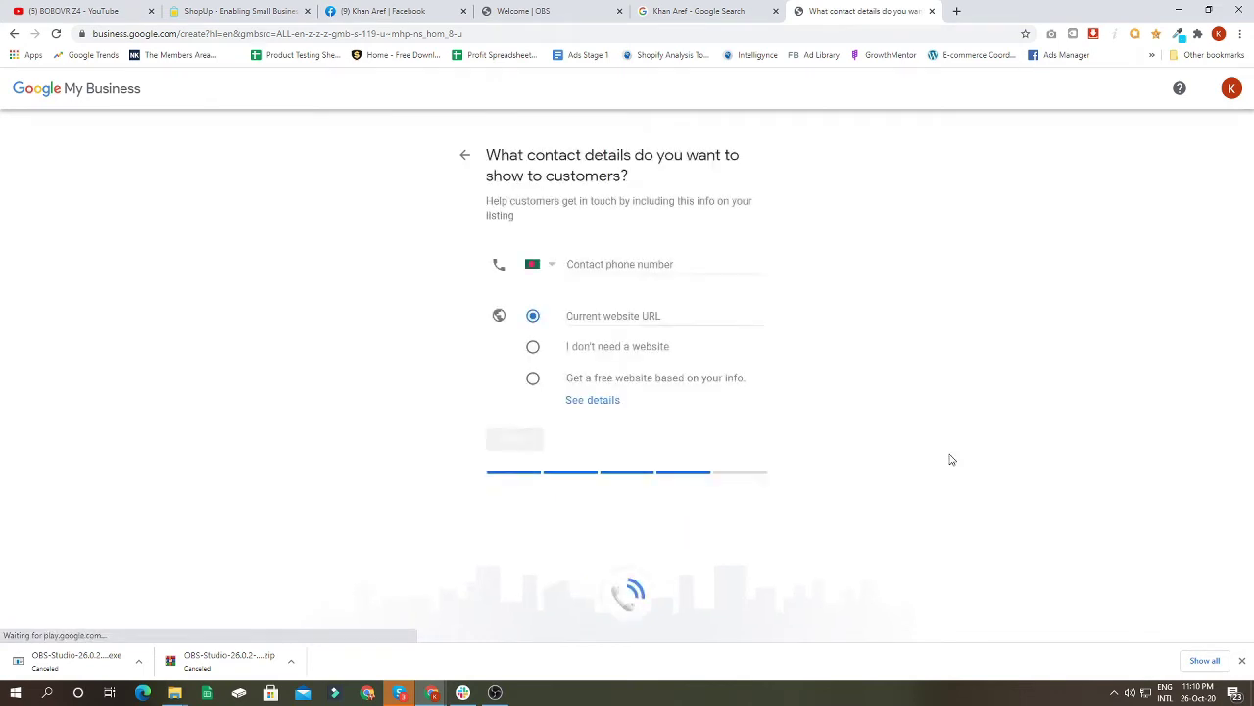
Step: Enter the contact phone number and select 'Get a free website' before continuing
left_click(621, 264)
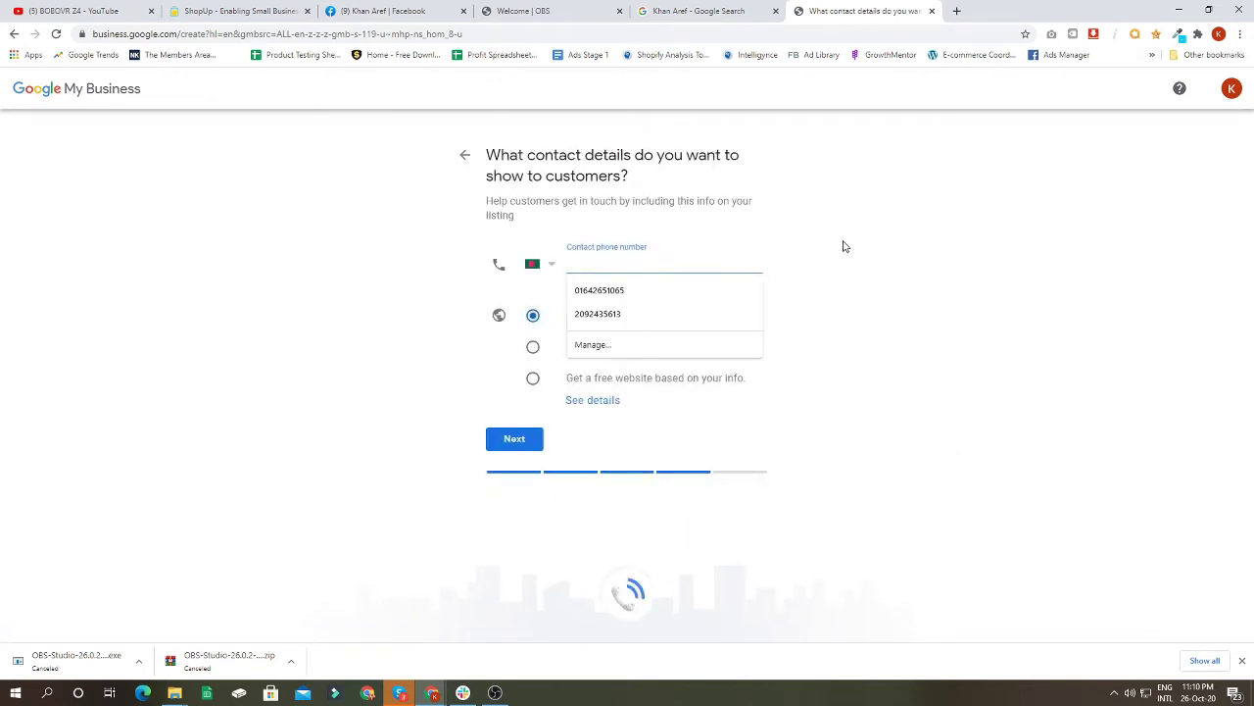
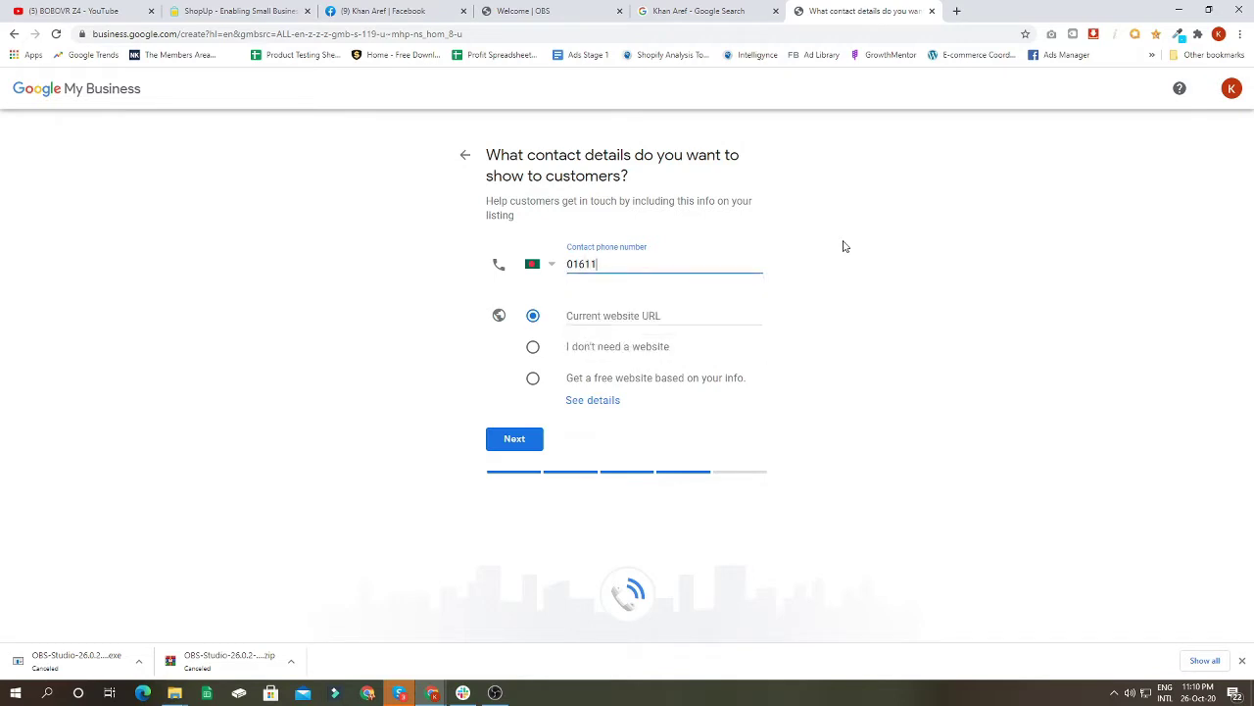
left_click(534, 380)
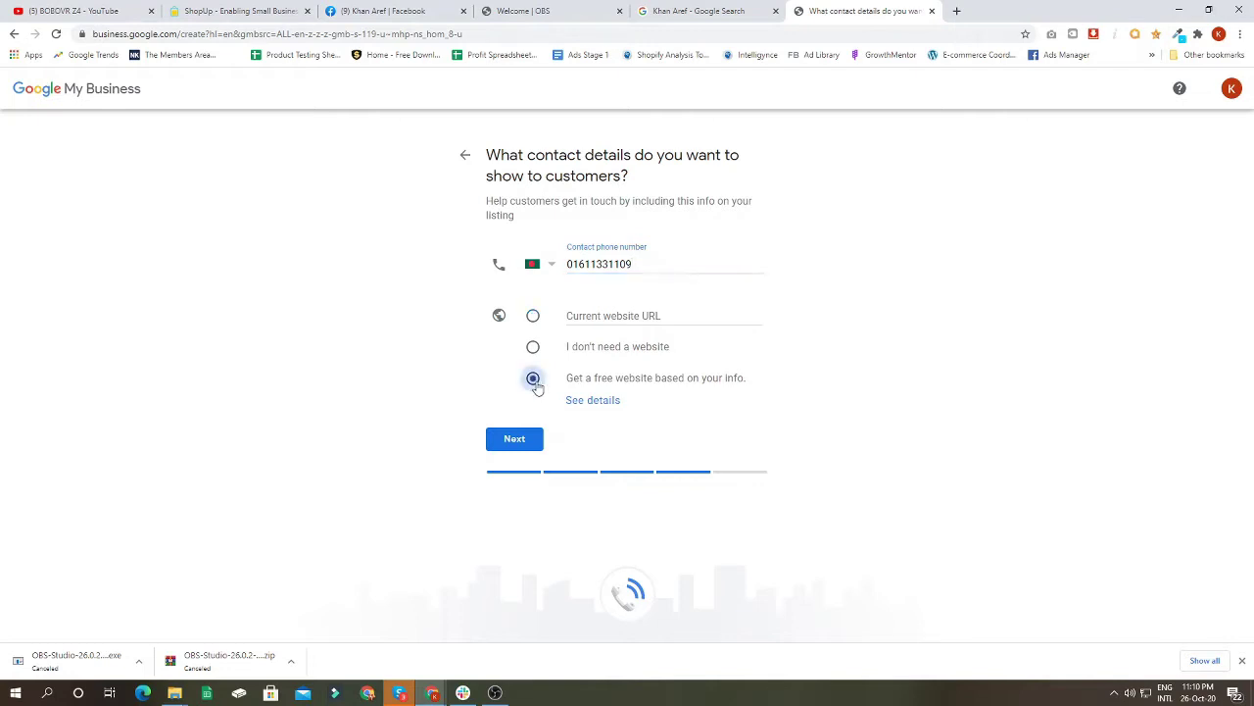
left_click(576, 316)
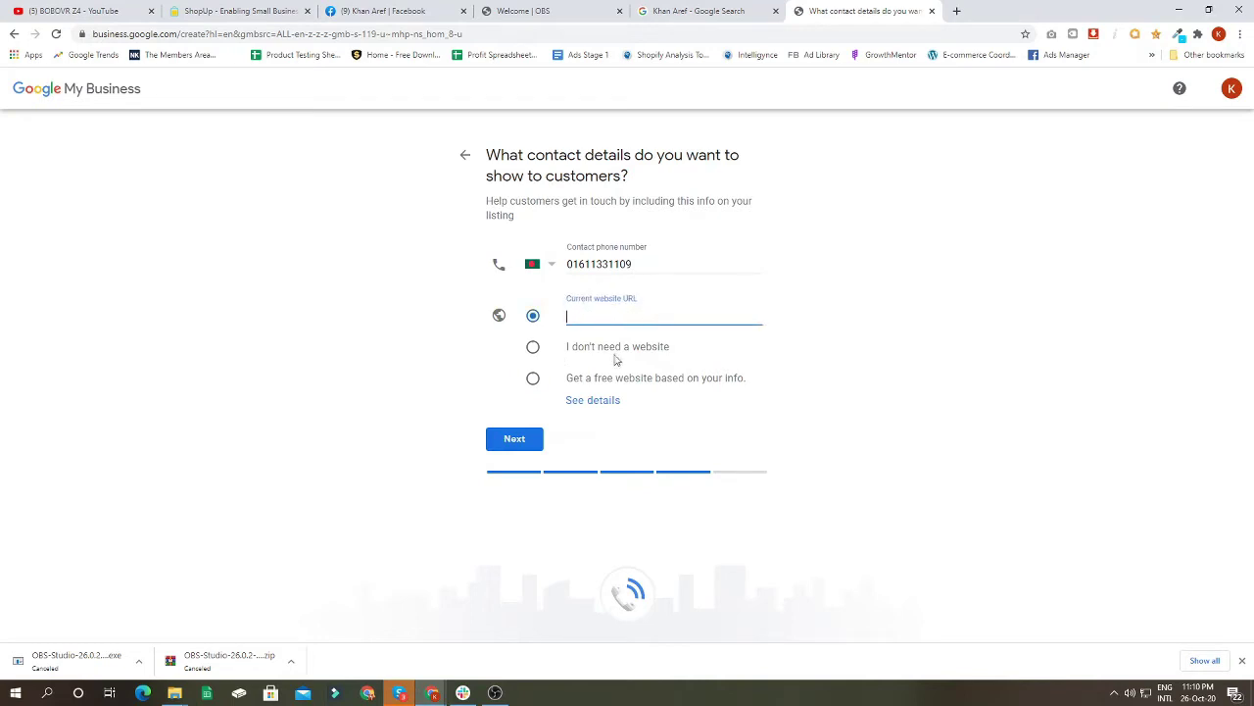
left_click_drag(568, 347, 683, 349)
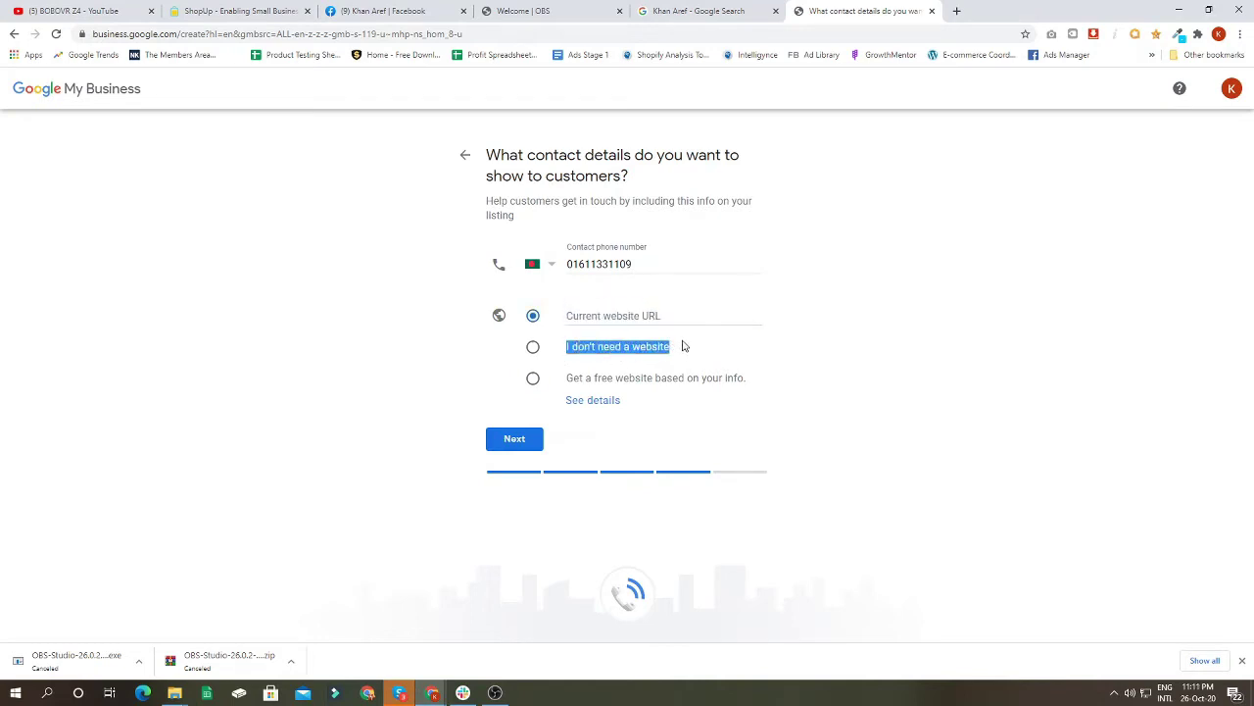
left_click(532, 347)
left_click(533, 377)
left_click(510, 440)
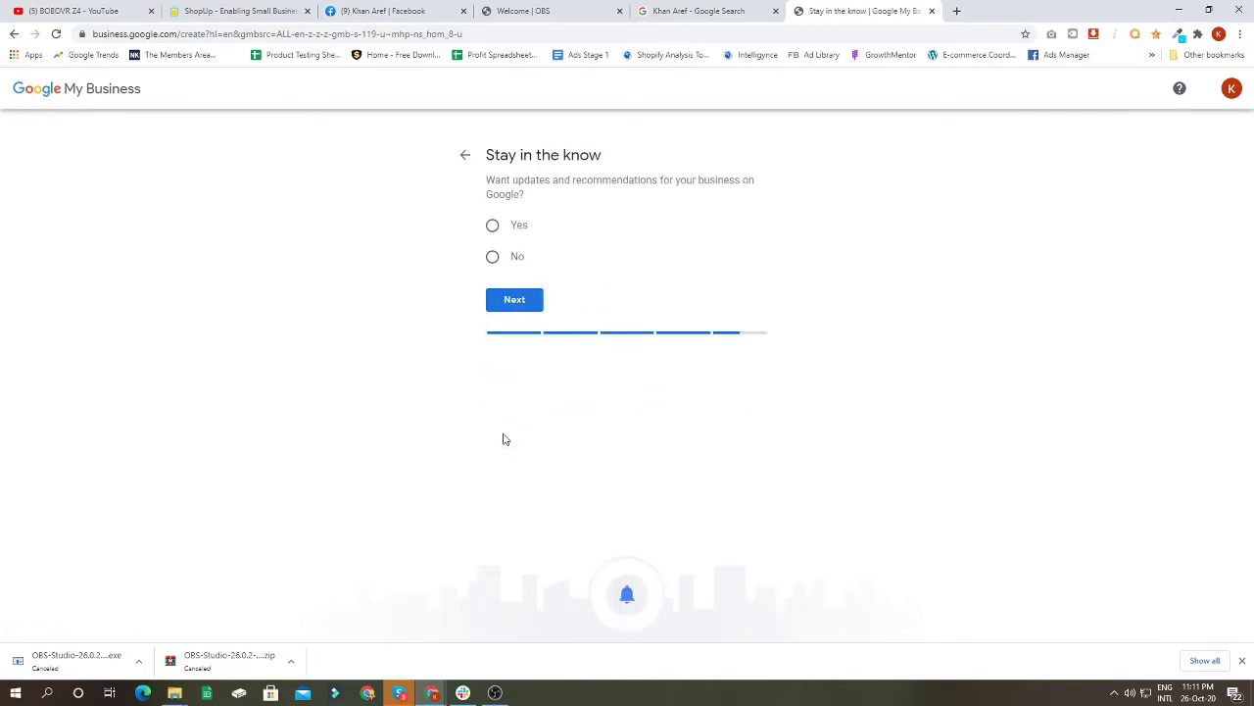
Step: Opt in to updates and recommendations, then finish the listing
left_click_drag(487, 155, 645, 159)
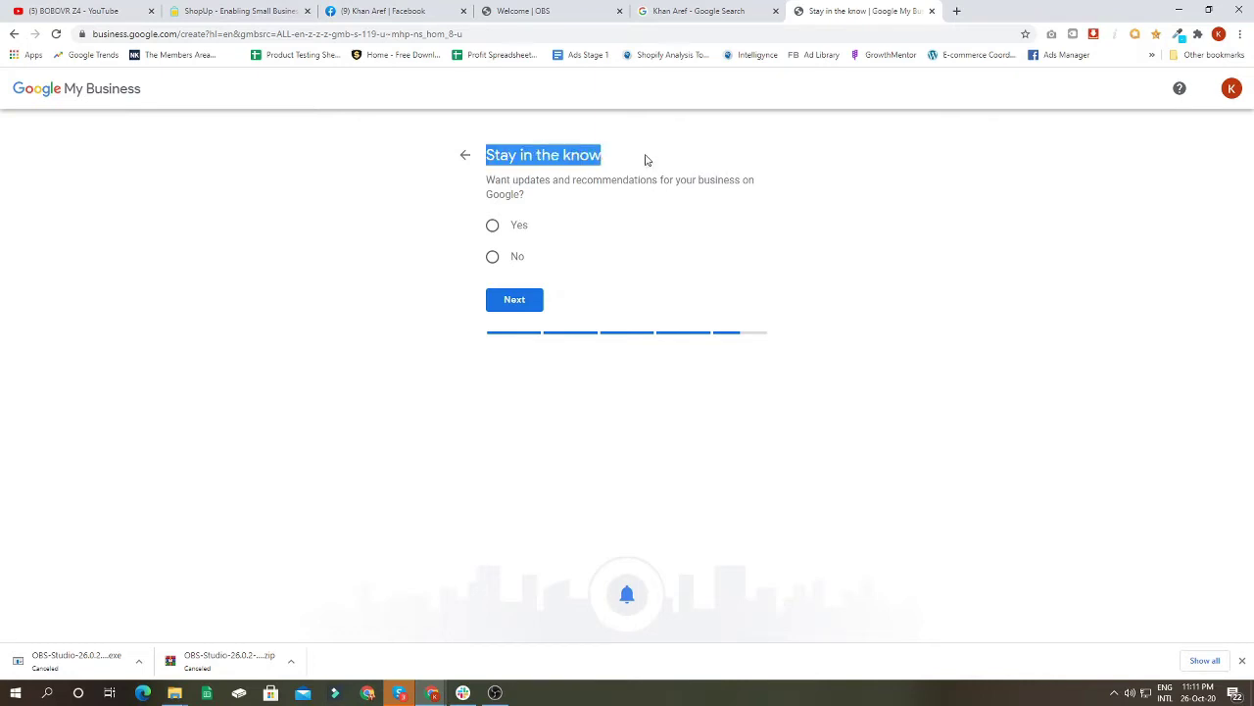
left_click_drag(502, 180, 770, 185)
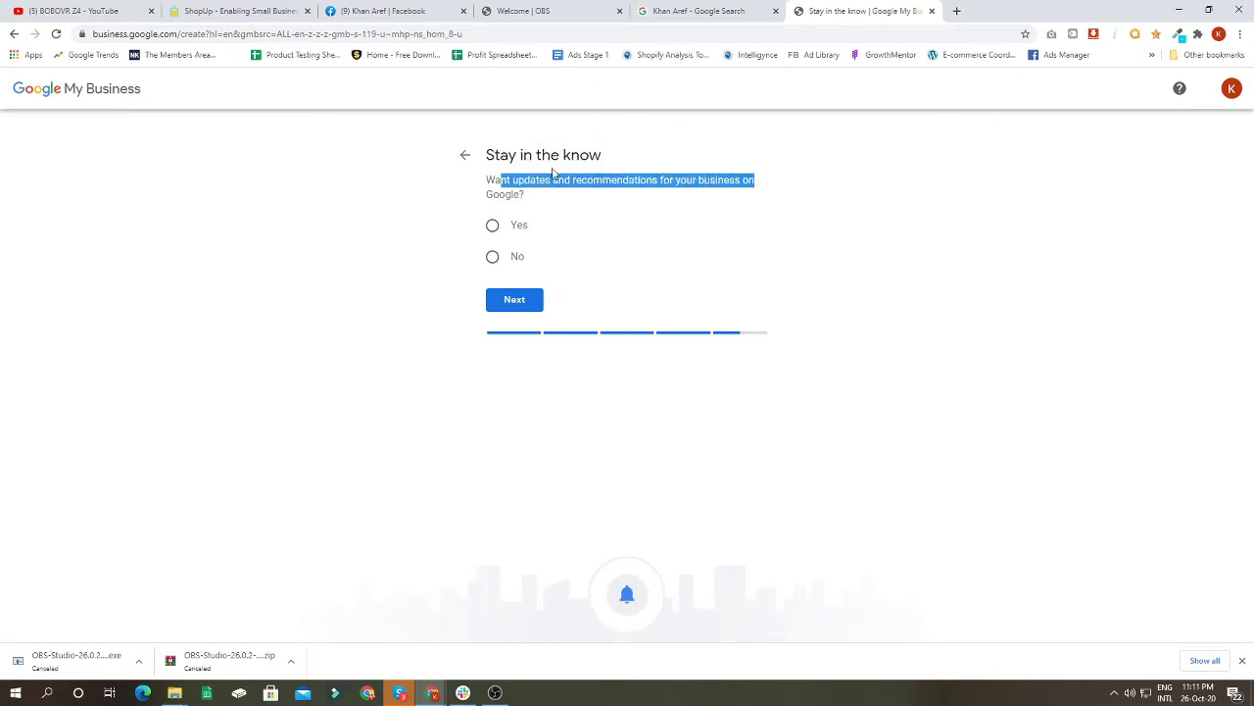
left_click(492, 225)
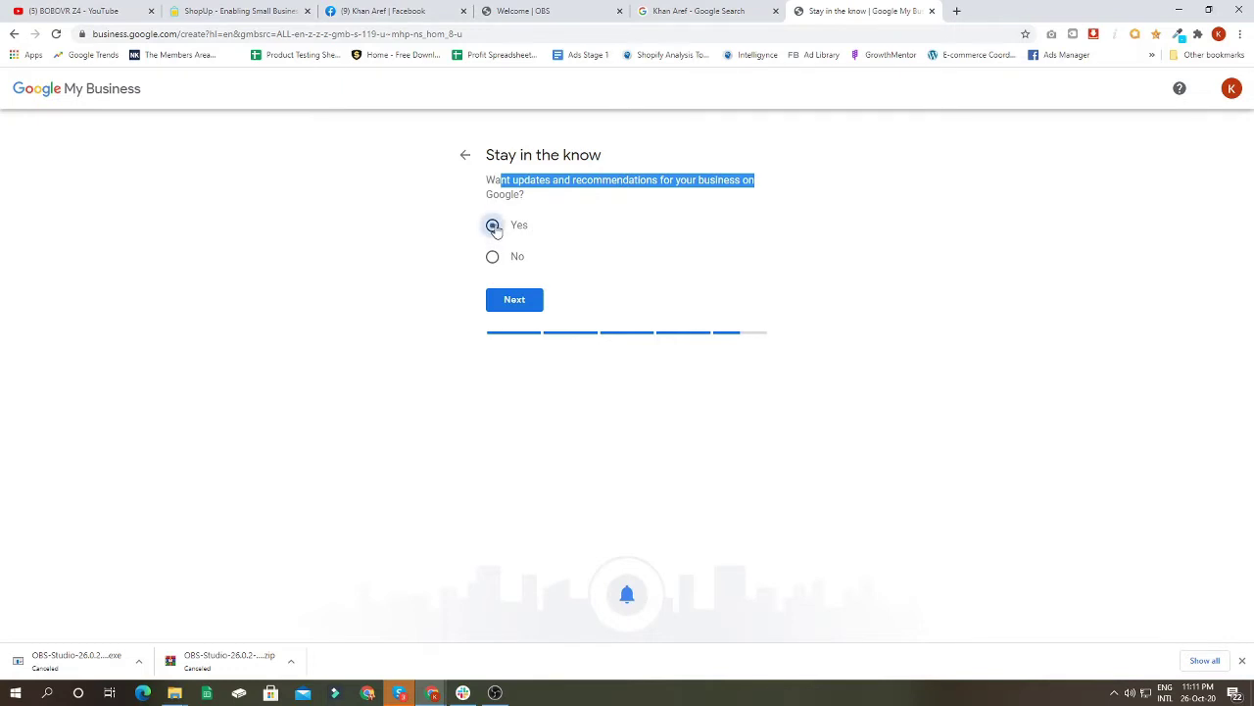
left_click(530, 300)
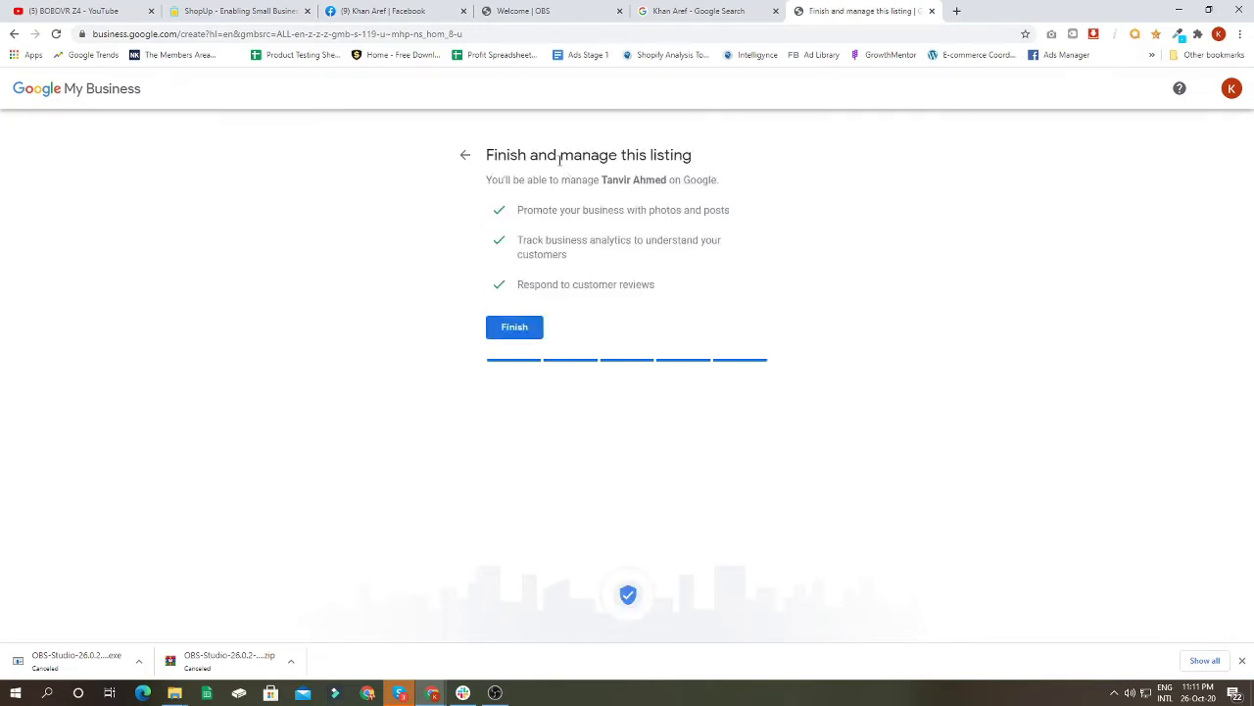
left_click_drag(487, 180, 725, 180)
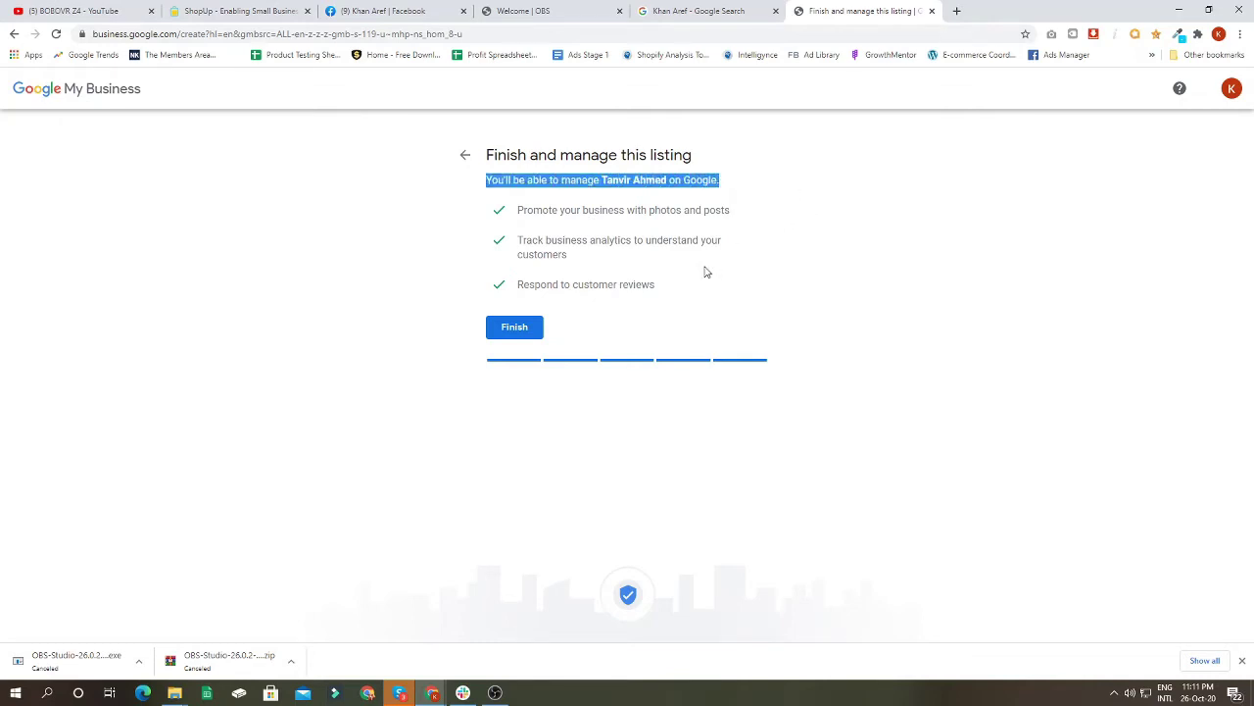
left_click(523, 333)
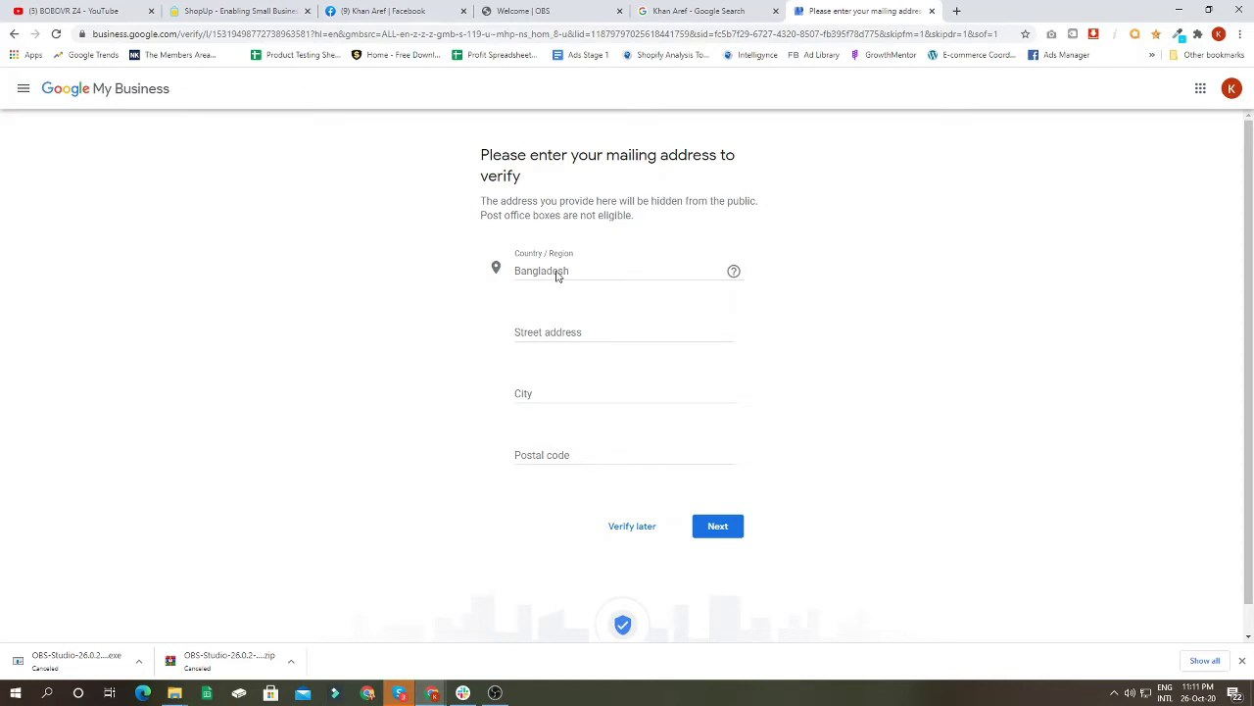
Step: Fill street, city and postal code from a saved address suggestion and submit it
left_click(542, 456)
left_click(458, 464)
left_click_drag(483, 215, 561, 214)
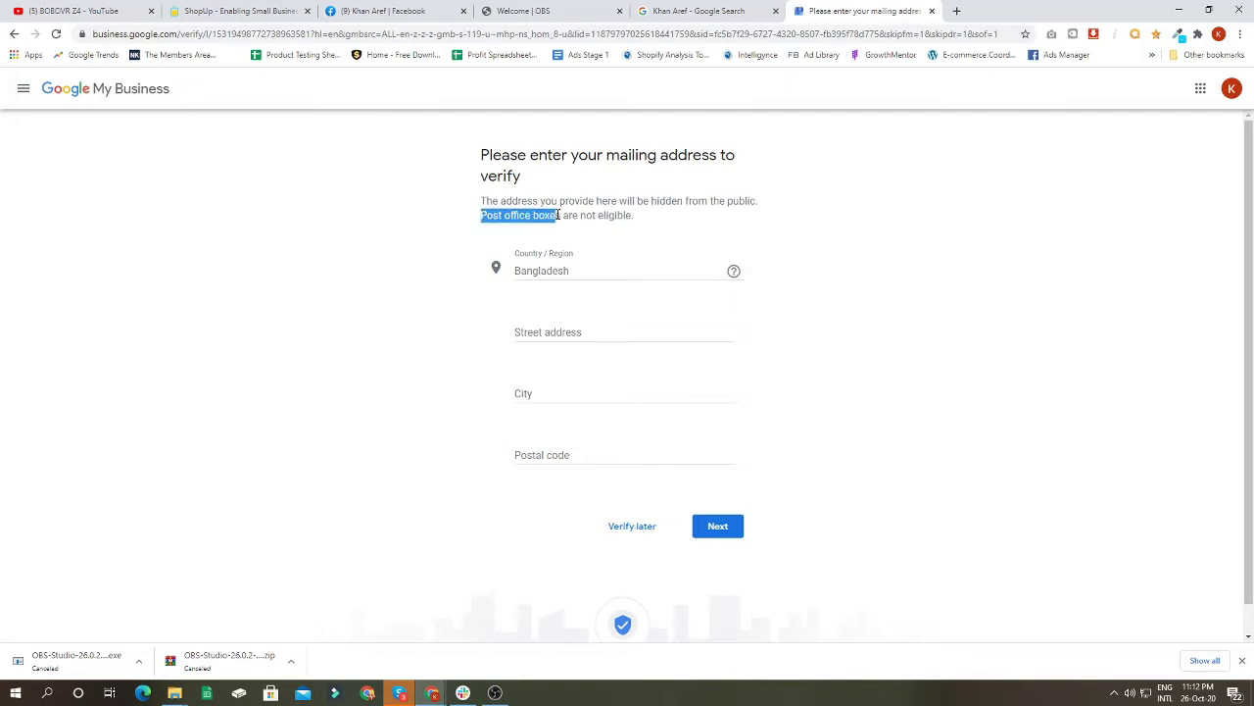
left_click(561, 214)
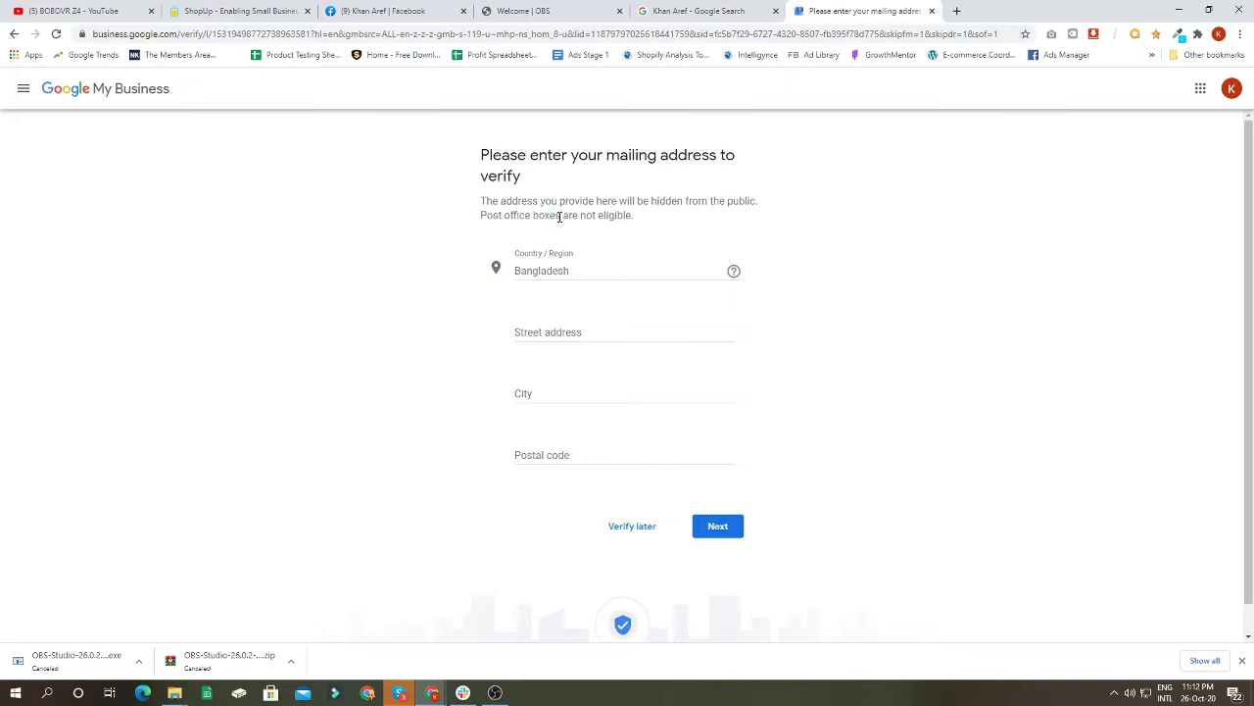
left_click(546, 330)
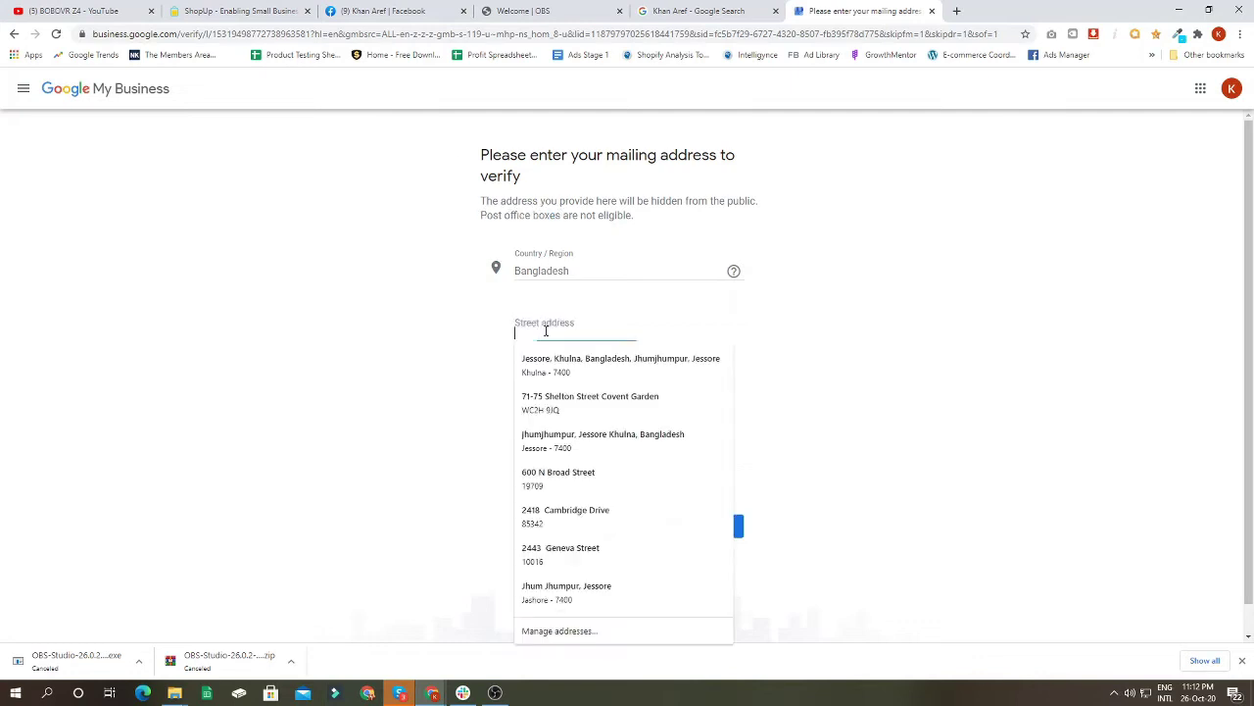
left_click(642, 371)
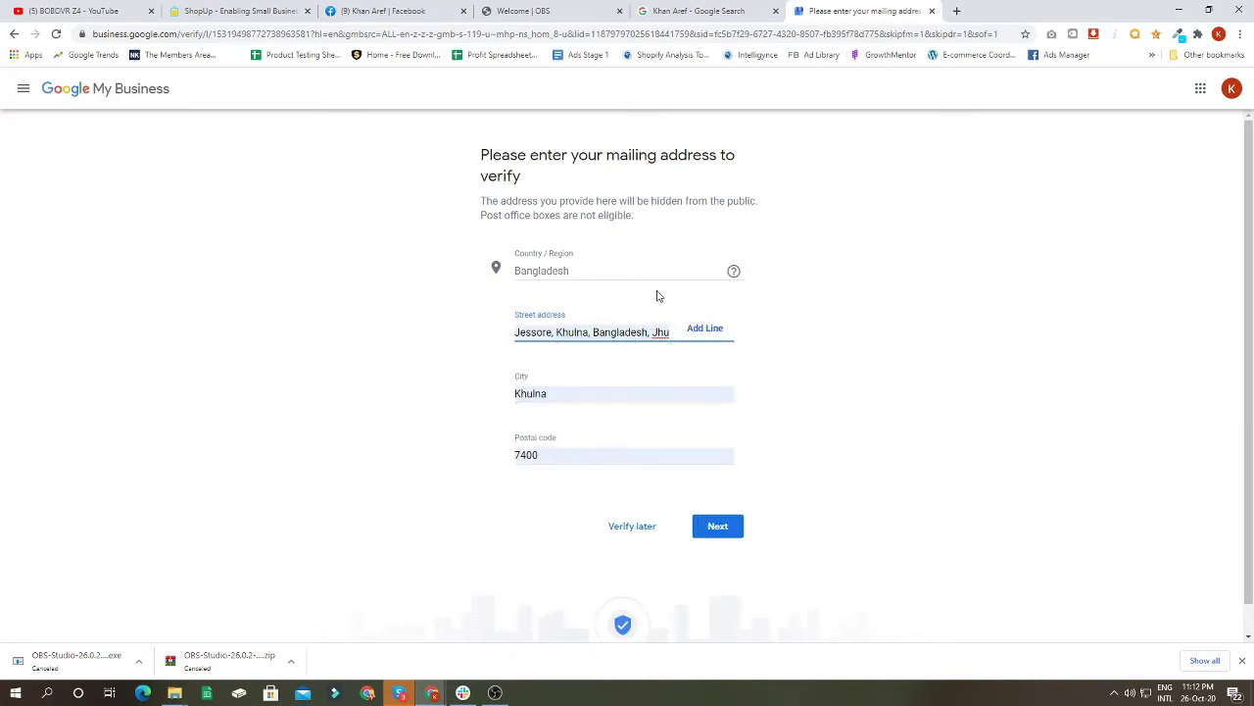
left_click(733, 532)
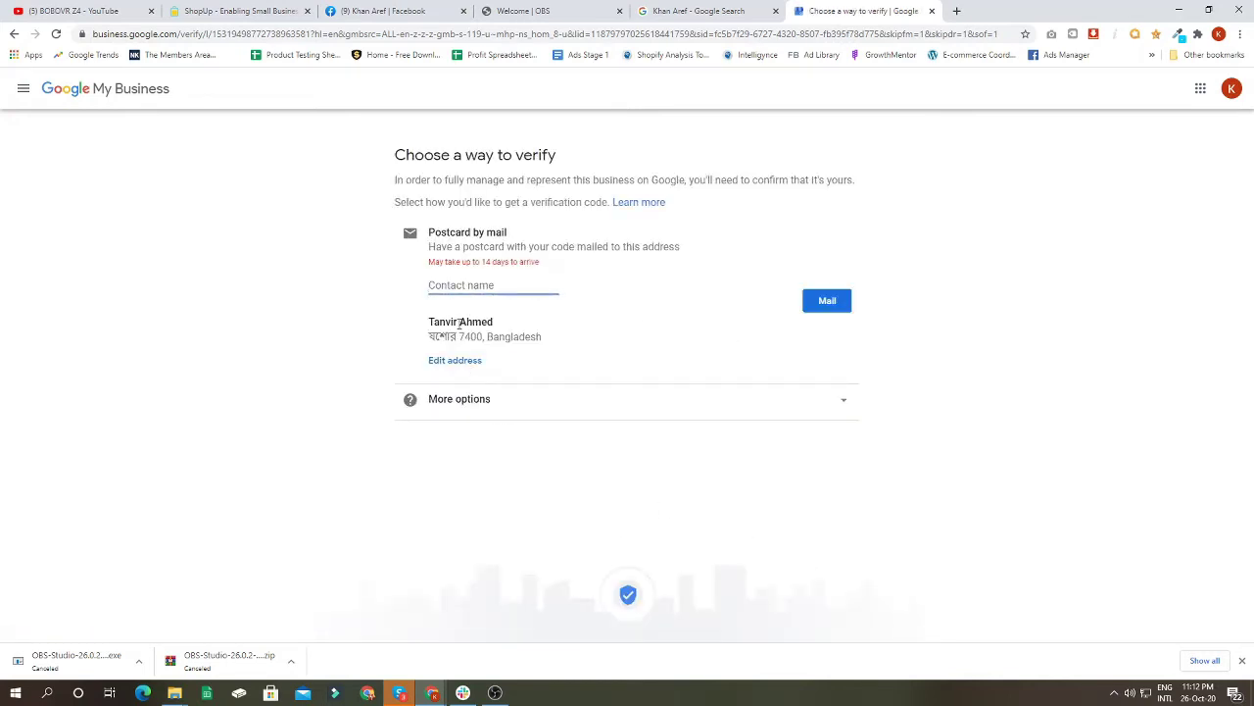
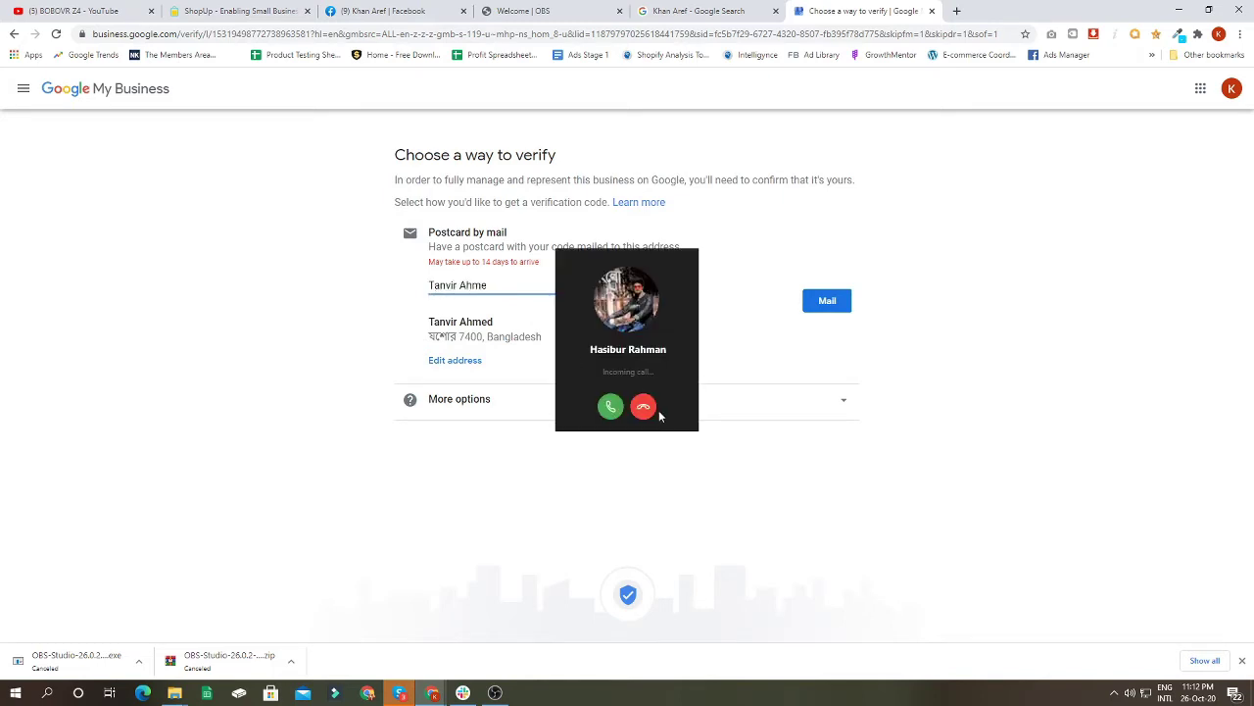
Step: Enter the contact's name, request the verification postcard by Mail, and continue past the confirmation
left_click(643, 407)
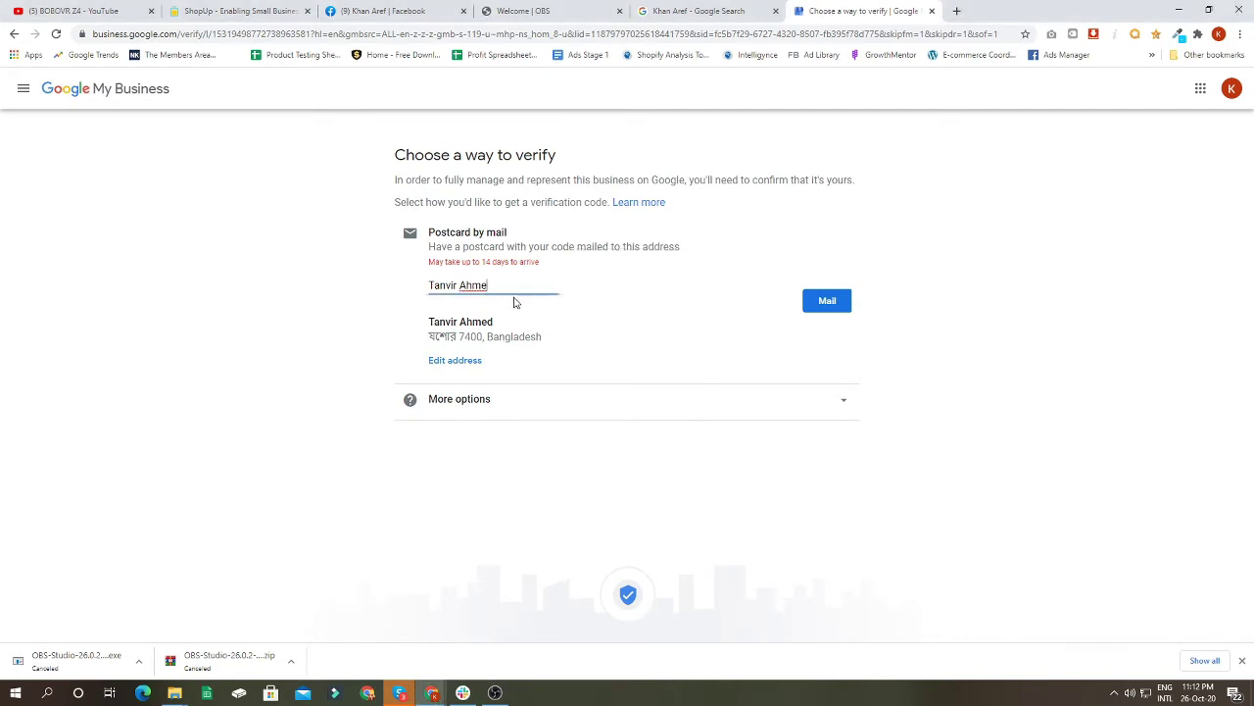
type("d")
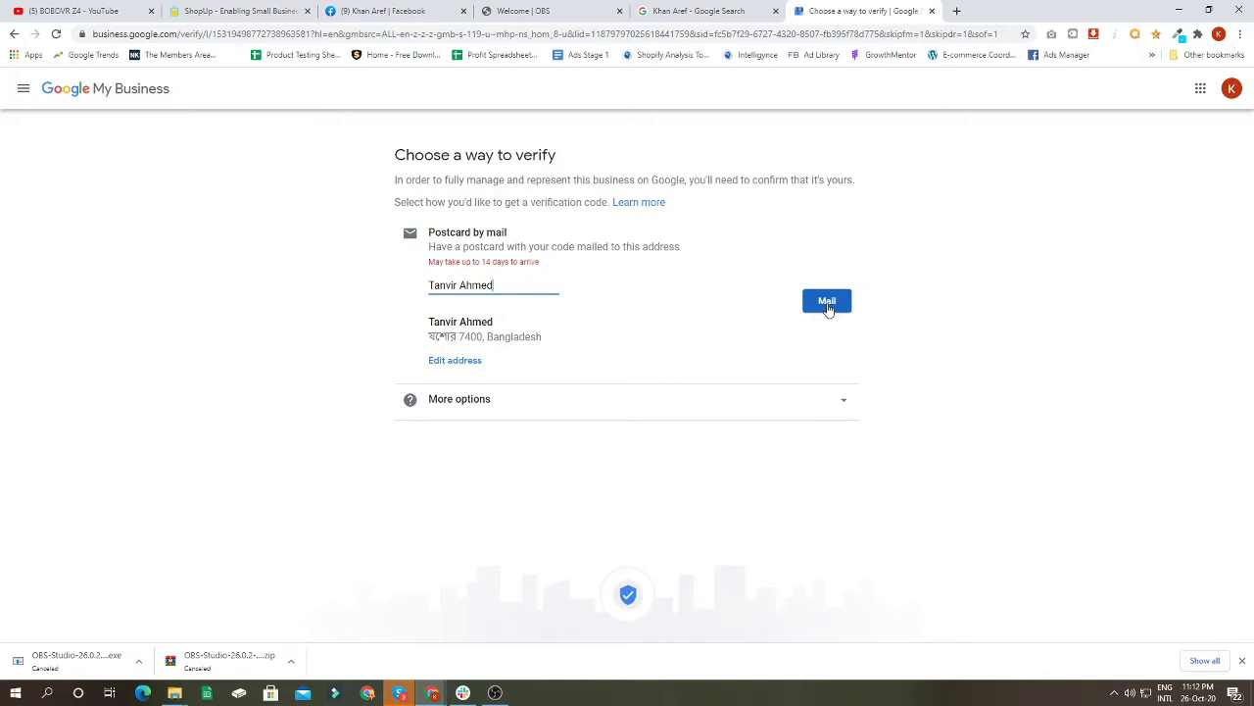
left_click(827, 304)
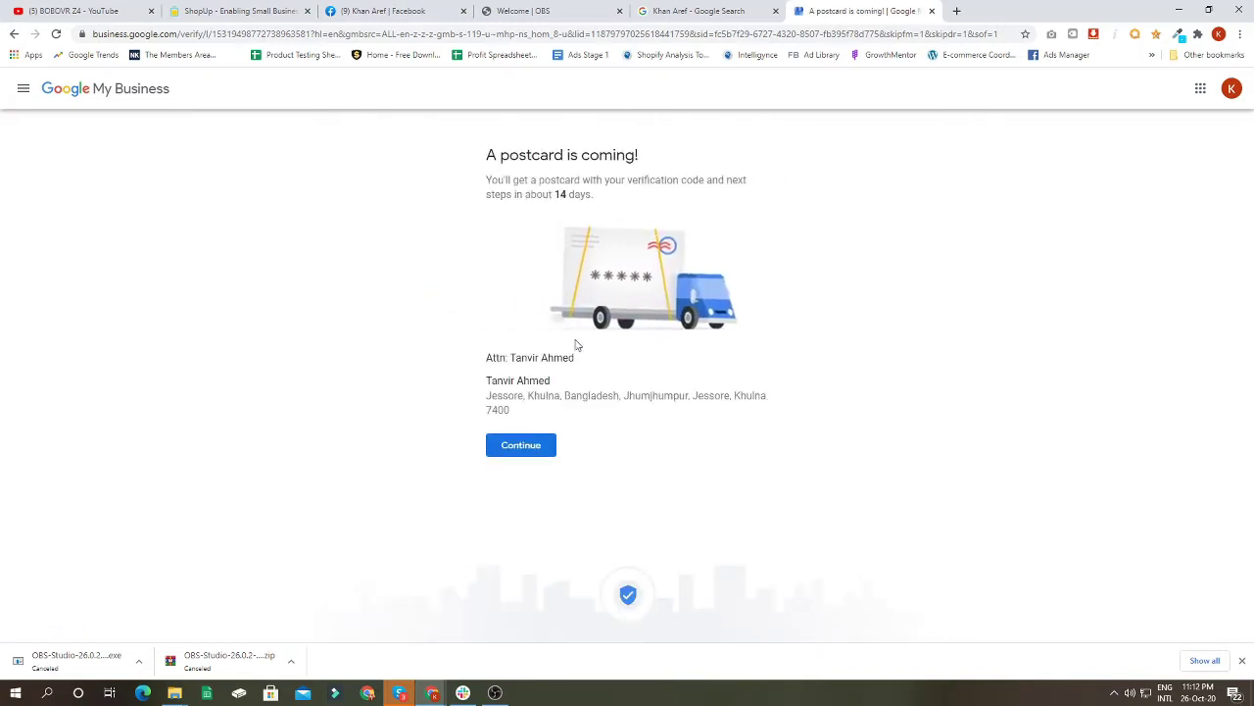
left_click_drag(554, 194, 596, 200)
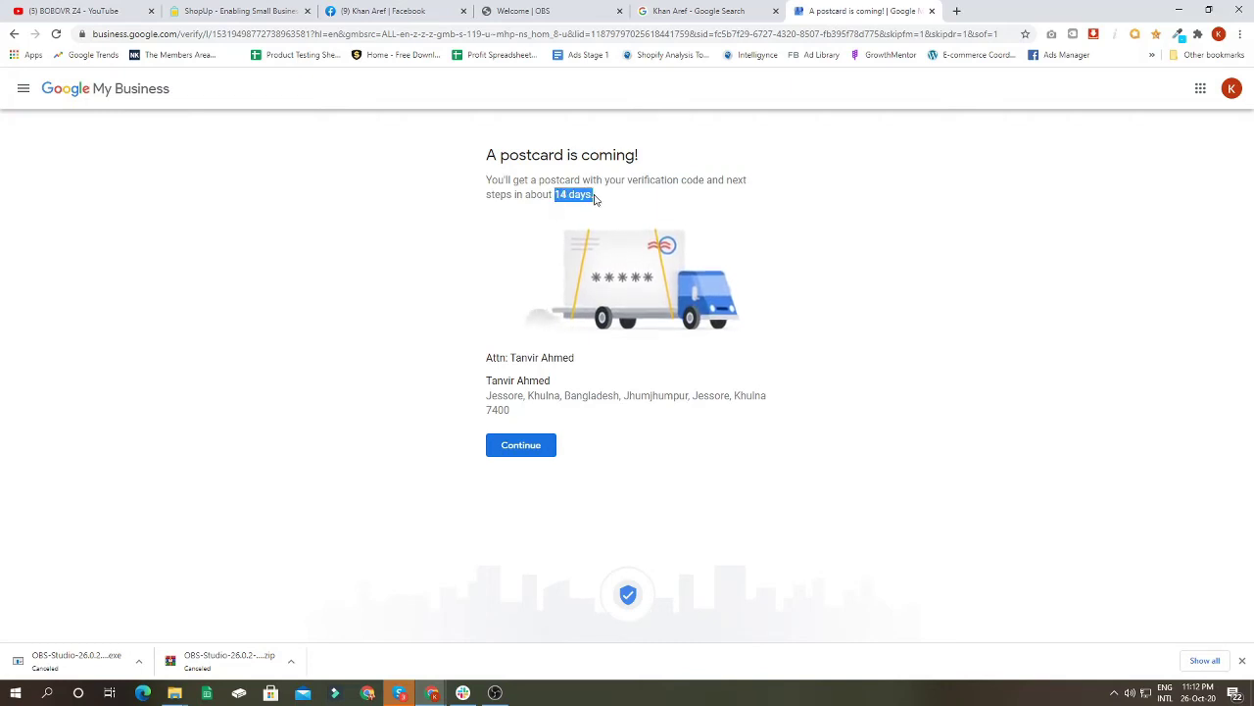
left_click(487, 180)
left_click_drag(487, 180, 614, 202)
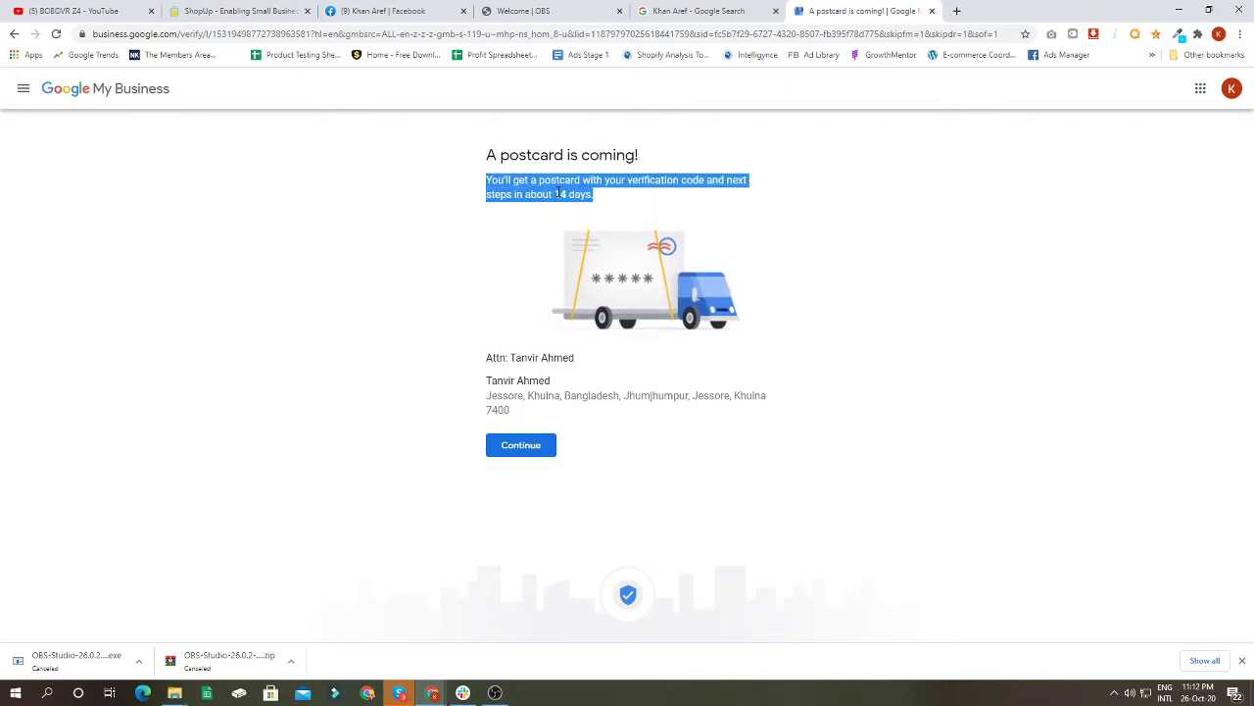
left_click(519, 451)
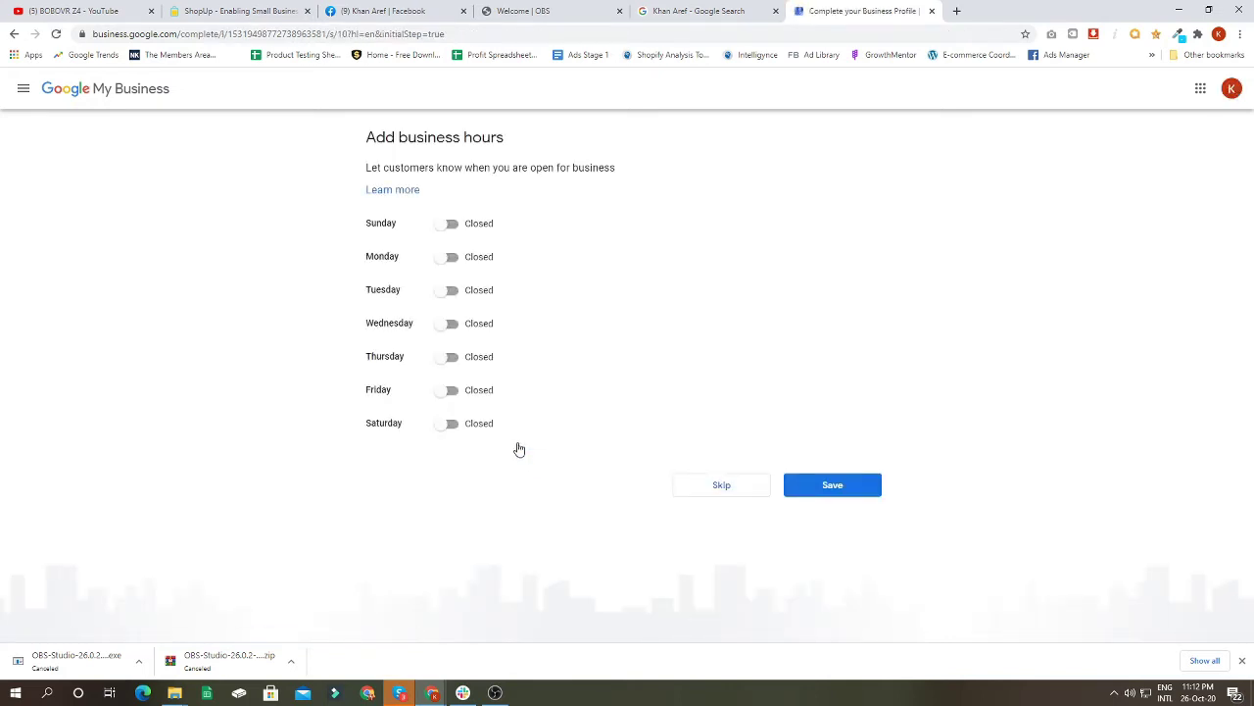
Step: Switch all seven days from Closed to Open
left_click(448, 226)
left_click(449, 259)
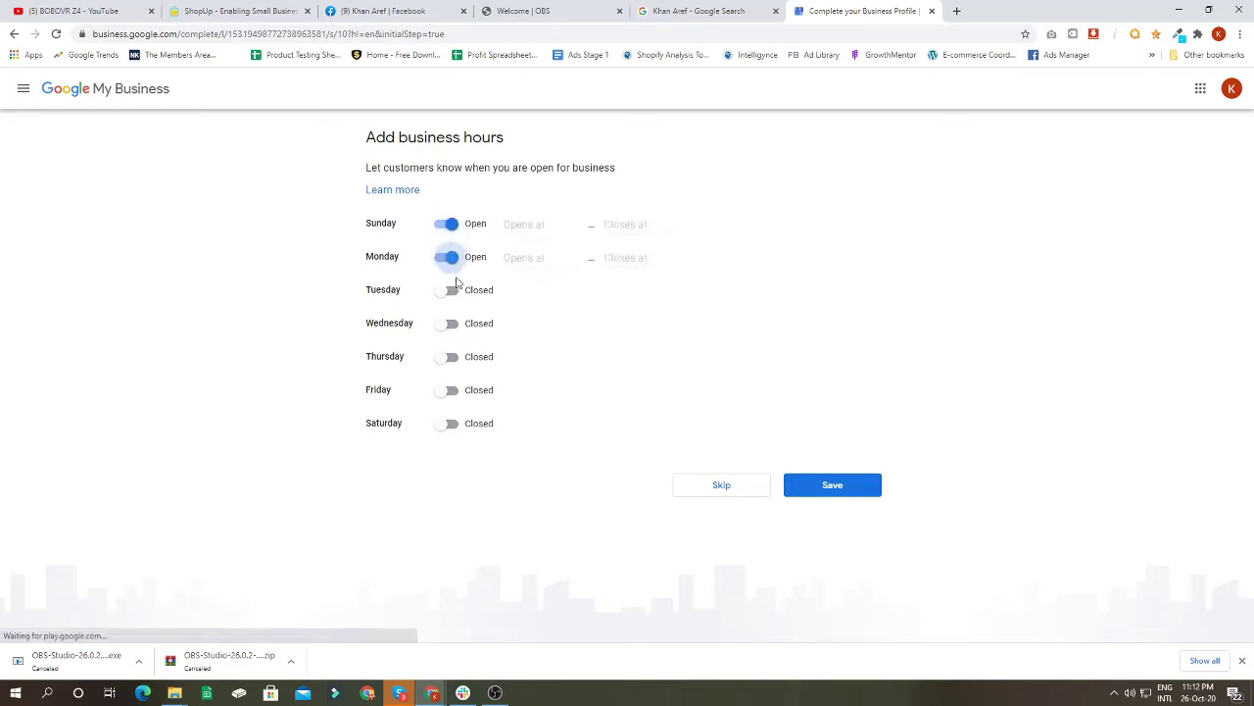
left_click(449, 292)
left_click(449, 363)
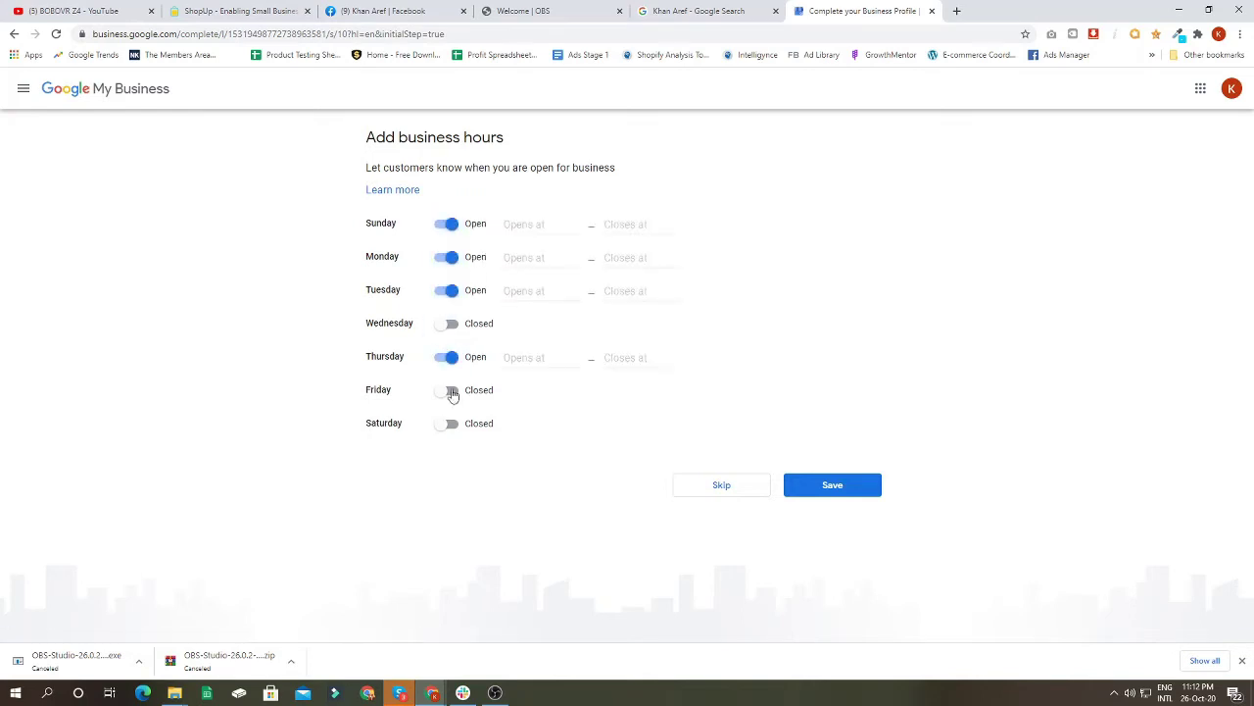
left_click(452, 422)
left_click(448, 325)
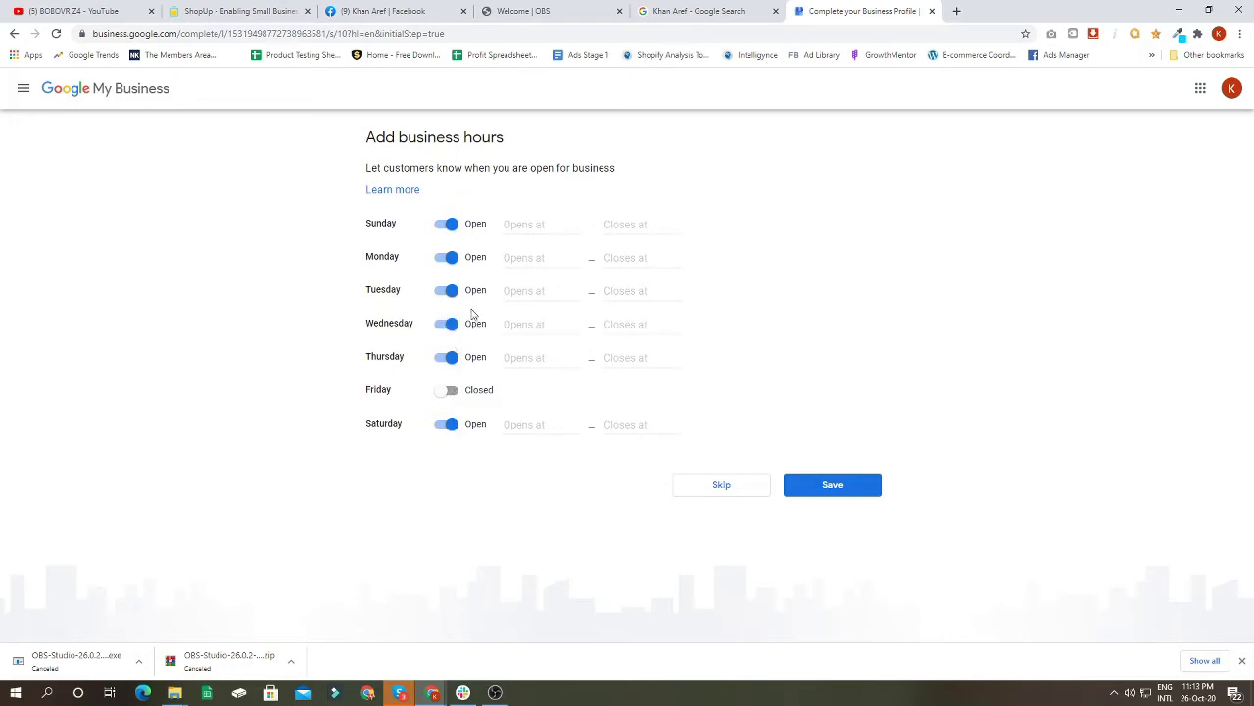
left_click(450, 390)
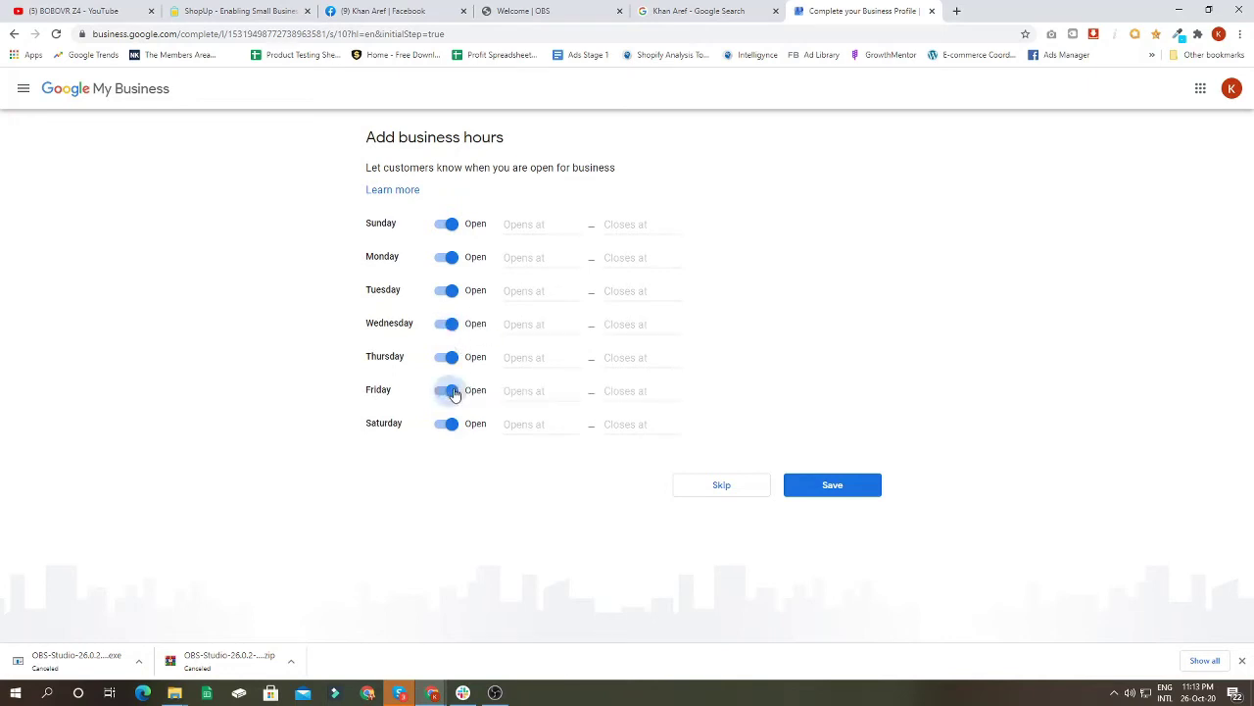
Step: Set Sunday through Friday to open 24 hours
left_click(521, 228)
left_click(531, 258)
left_click(530, 259)
left_click(534, 285)
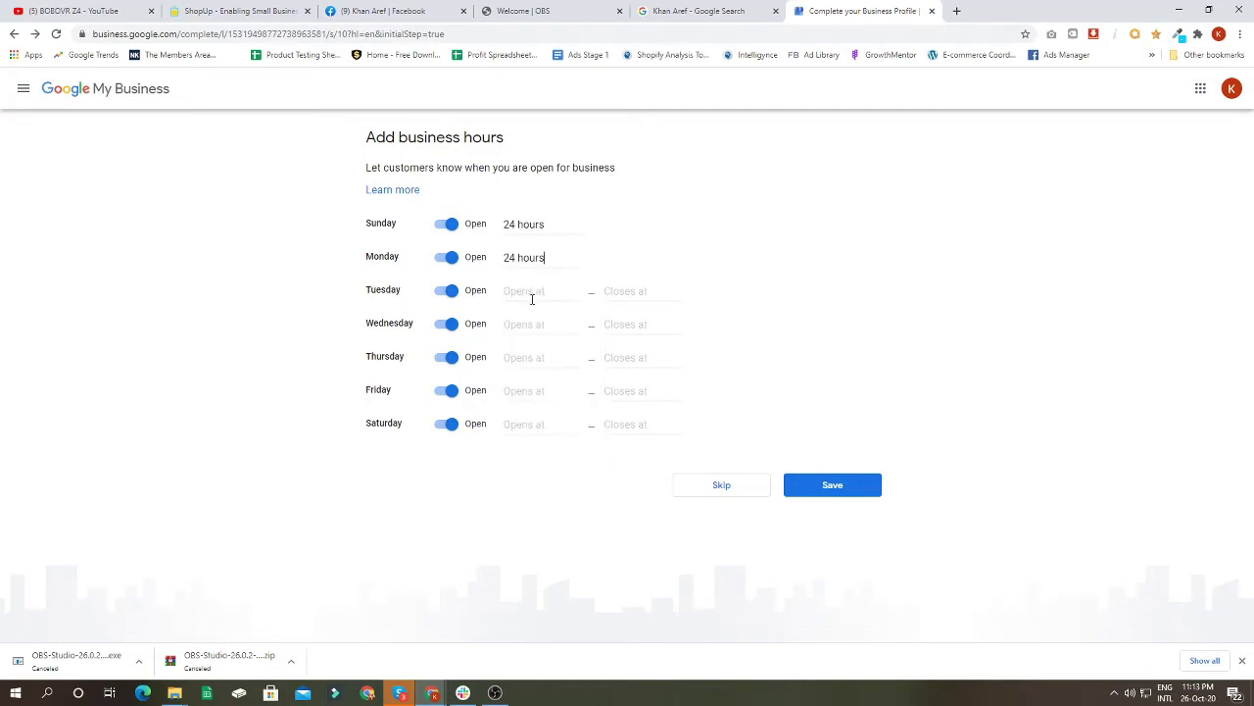
left_click(530, 292)
left_click(534, 318)
left_click(529, 327)
left_click(530, 352)
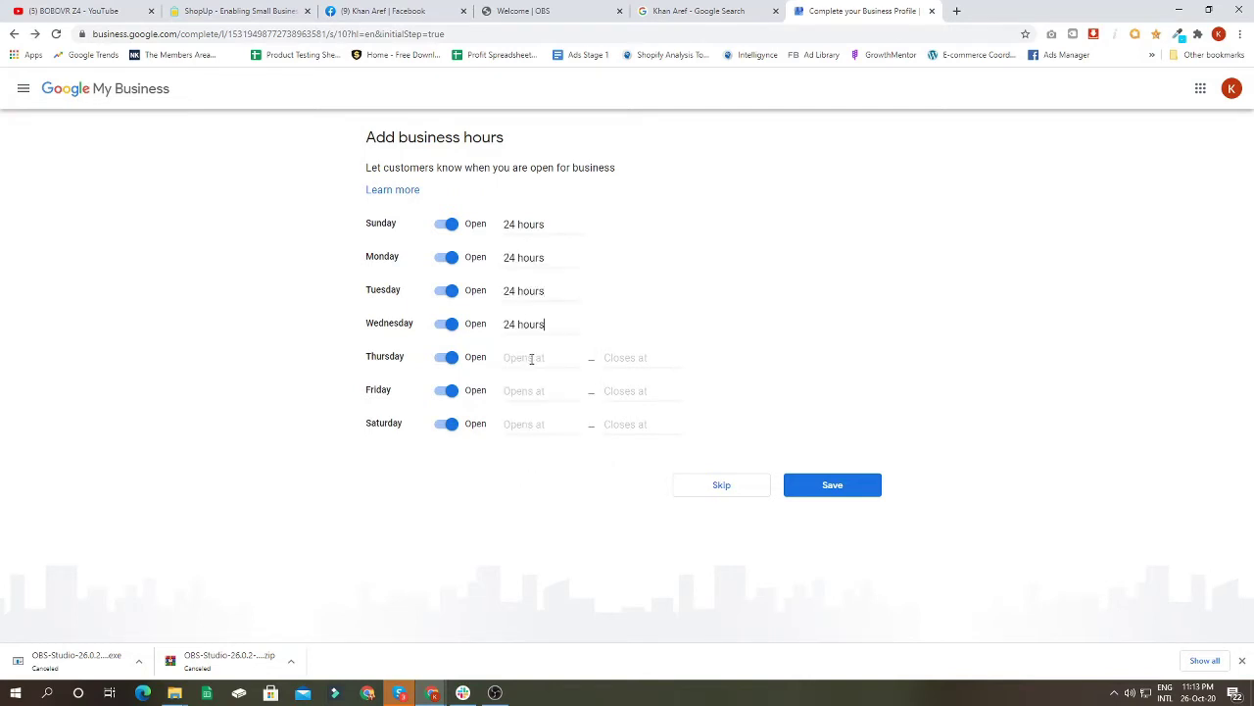
left_click(532, 356)
left_click(533, 385)
left_click(531, 390)
left_click(535, 418)
Step: Set Saturday to 24 hours, replacing a brief 9:00 AM–6:00 AM choice, and save the hours
left_click(530, 424)
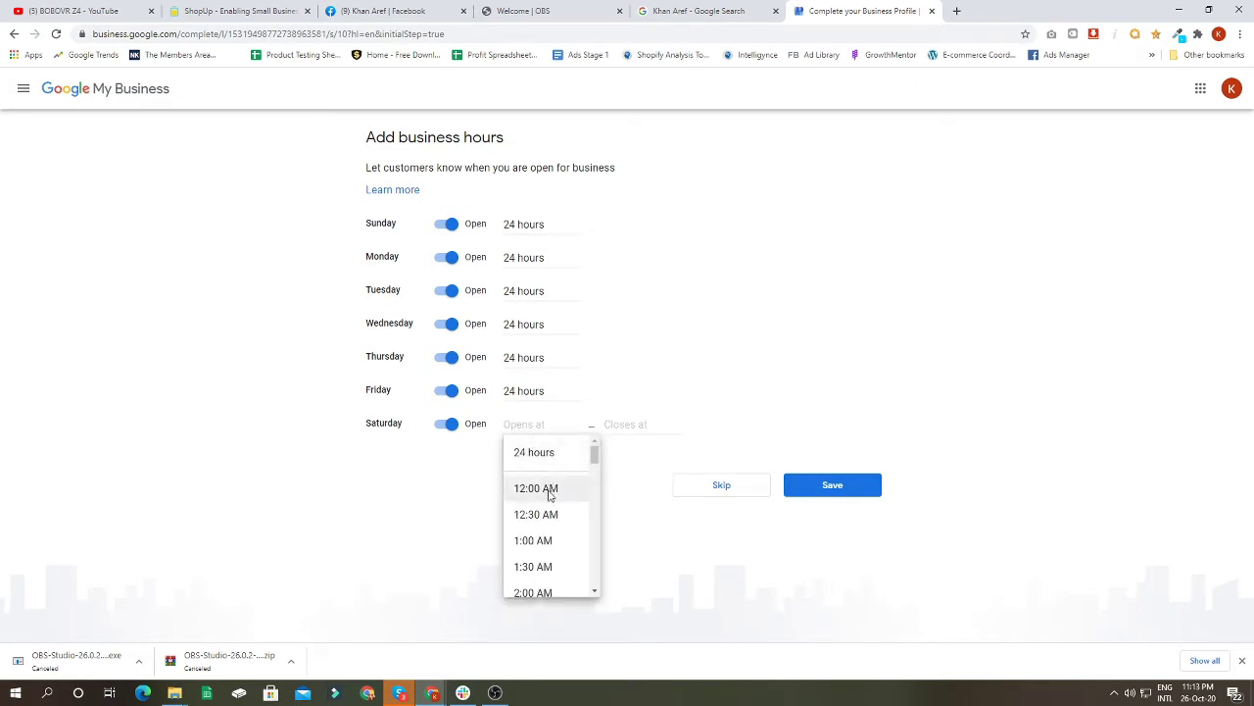
scroll(546, 512, "down", 5)
scroll(545, 542, "down", 2)
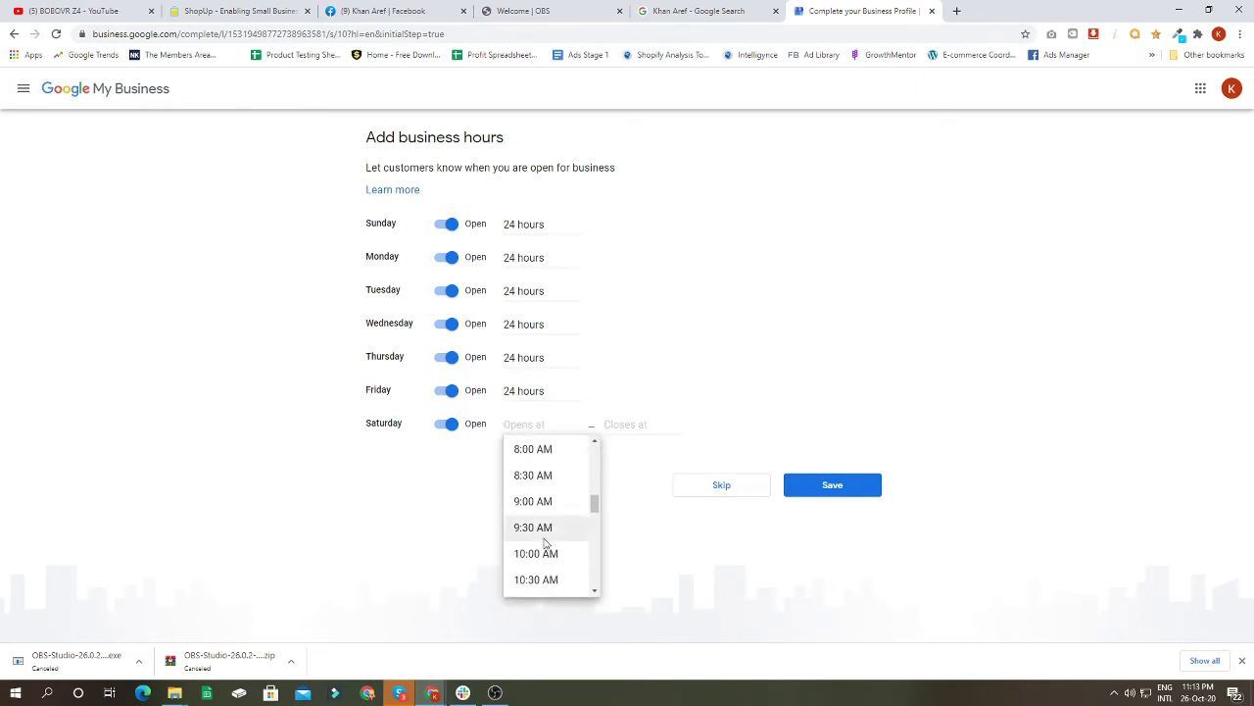
left_click(541, 503)
left_click(615, 424)
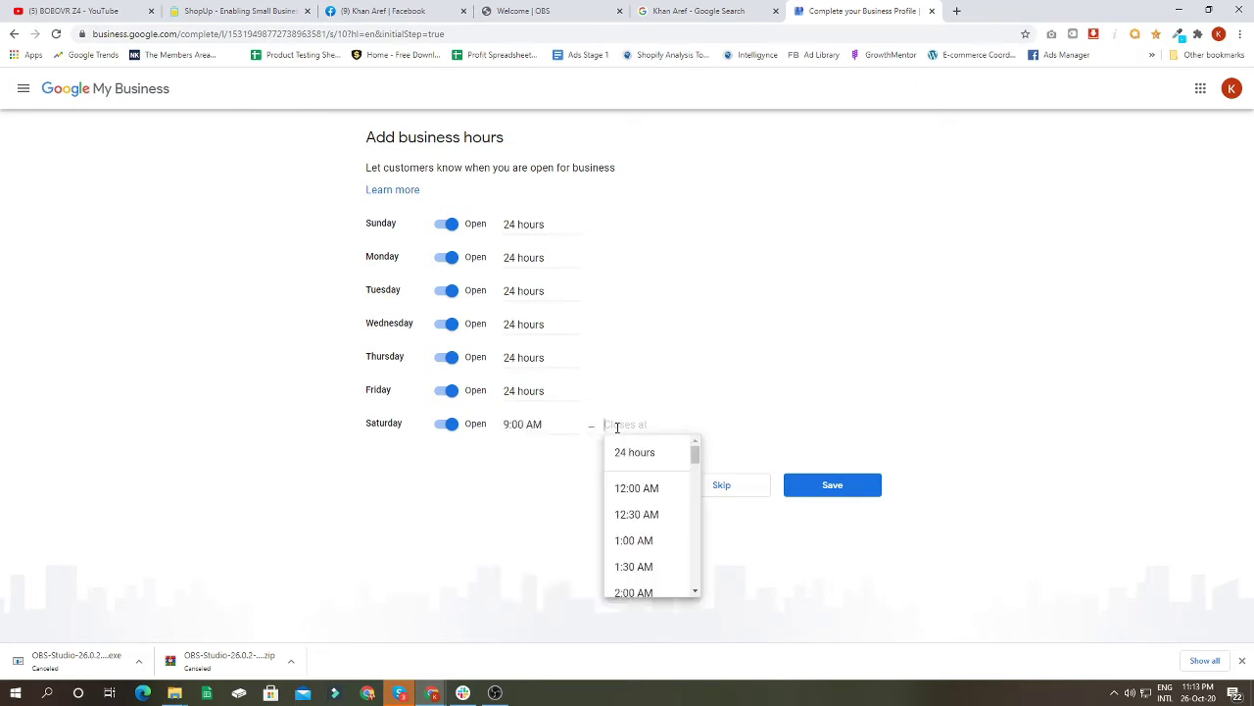
scroll(636, 507, "down", 5)
scroll(642, 519, "up", 2)
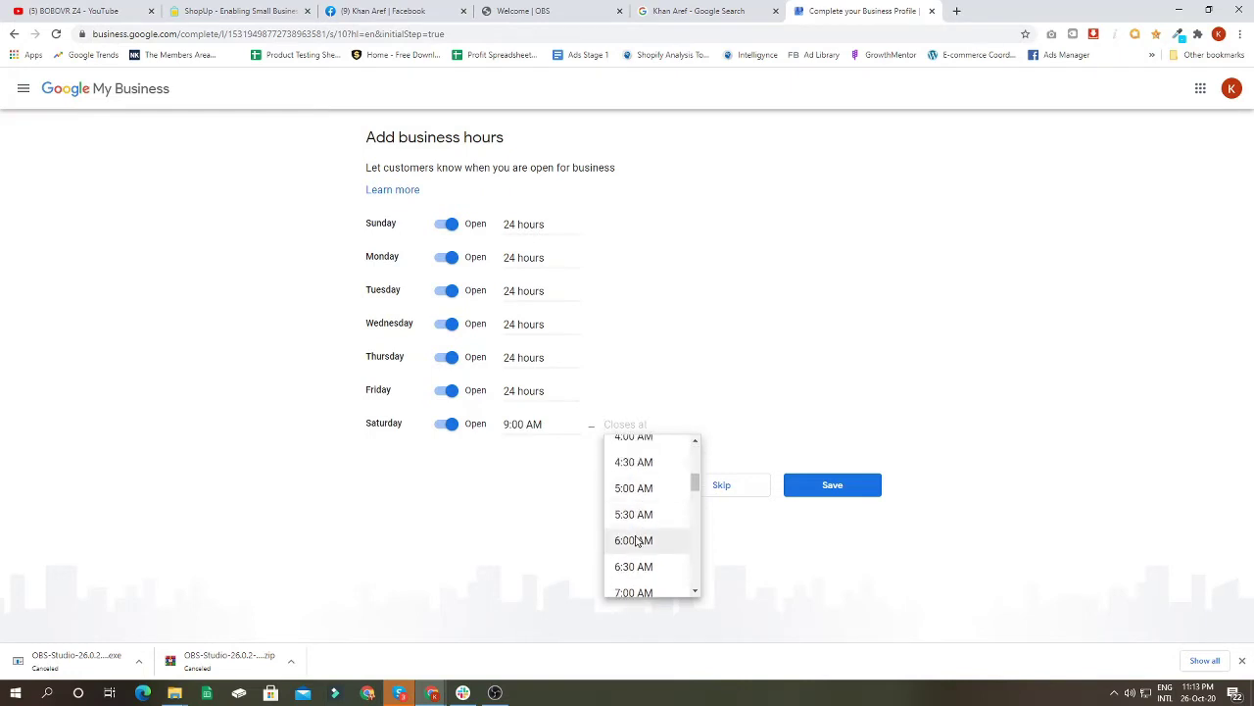
left_click(641, 546)
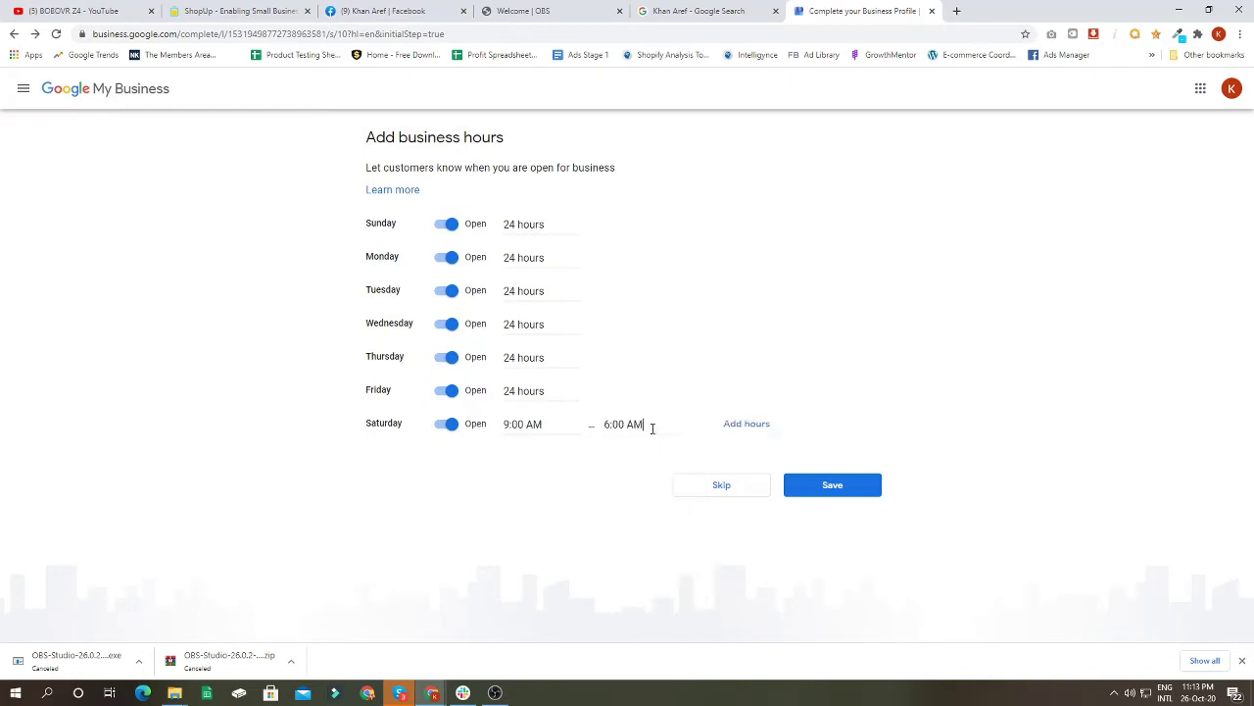
left_click(542, 424)
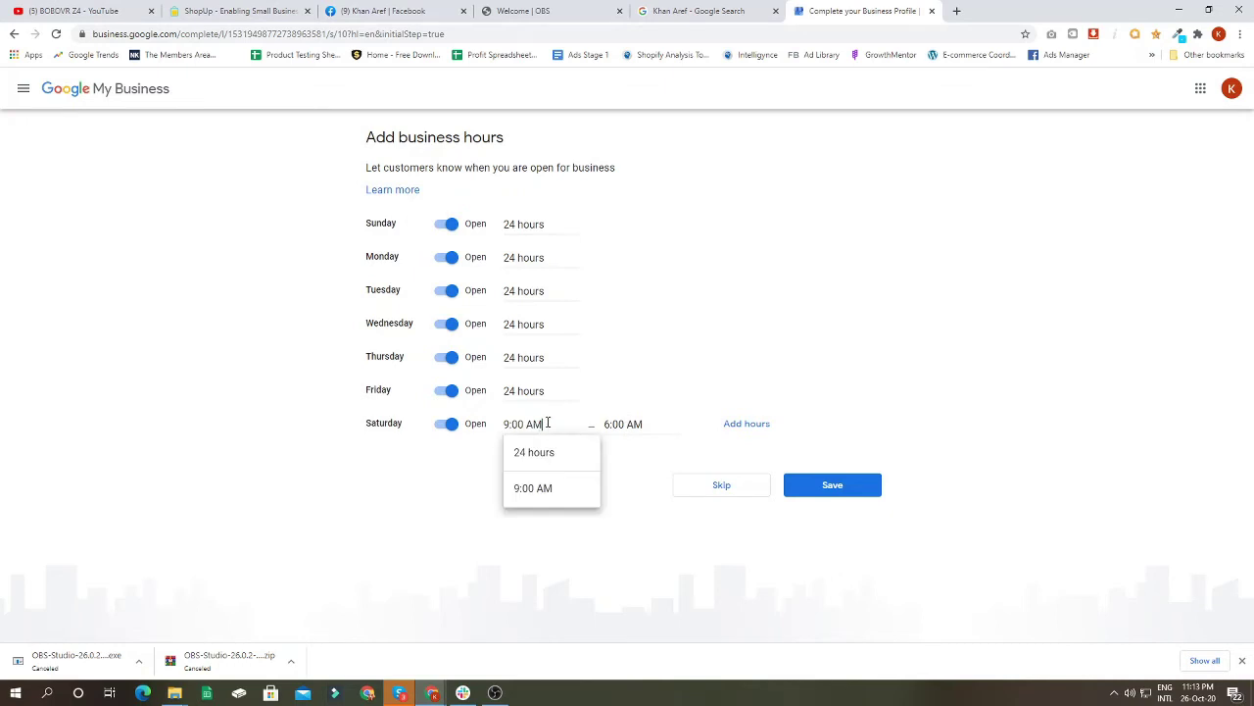
left_click(549, 450)
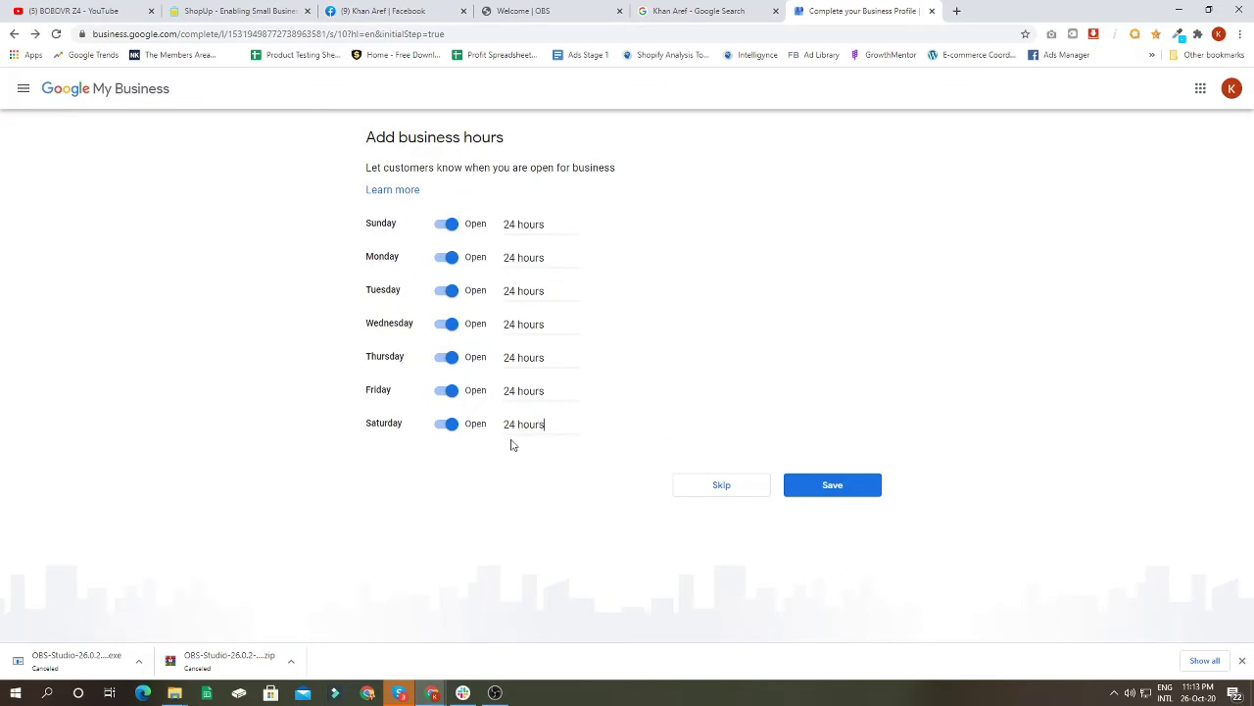
left_click(867, 487)
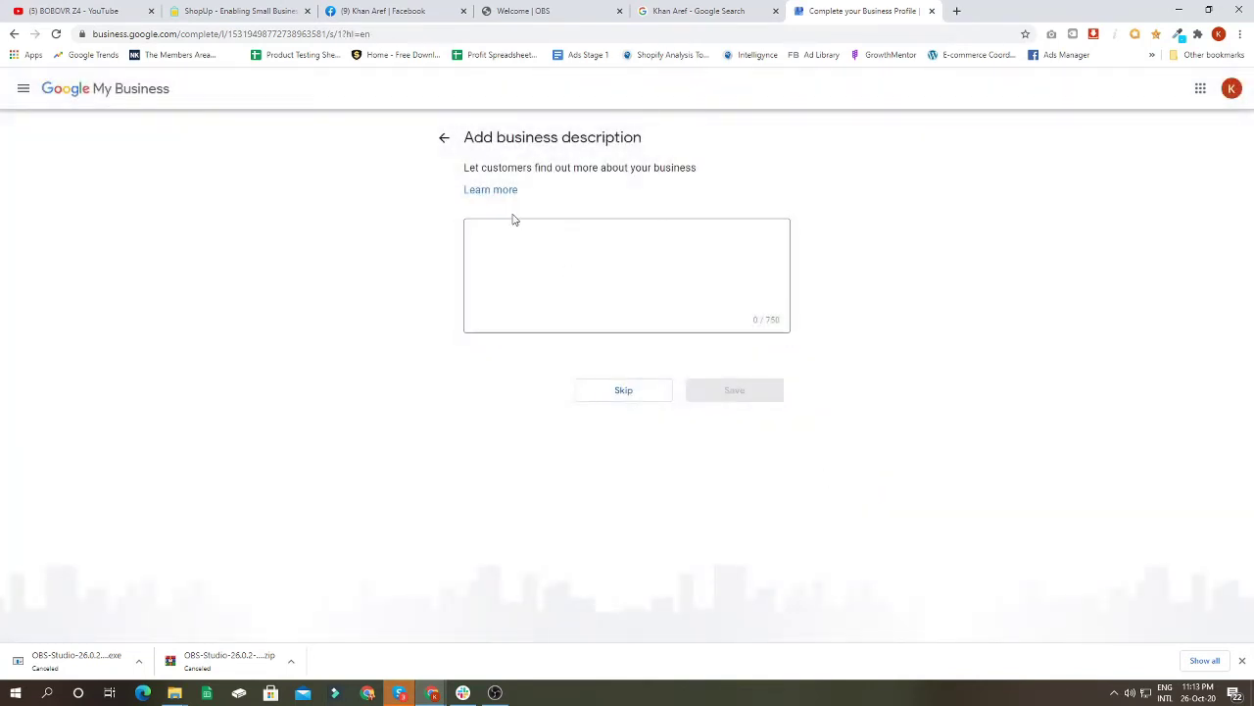
Step: Write a 'Hey,' greeting and self-introduction as a Digital Marketing Specialist, accepting the spelling fix
left_click(527, 240)
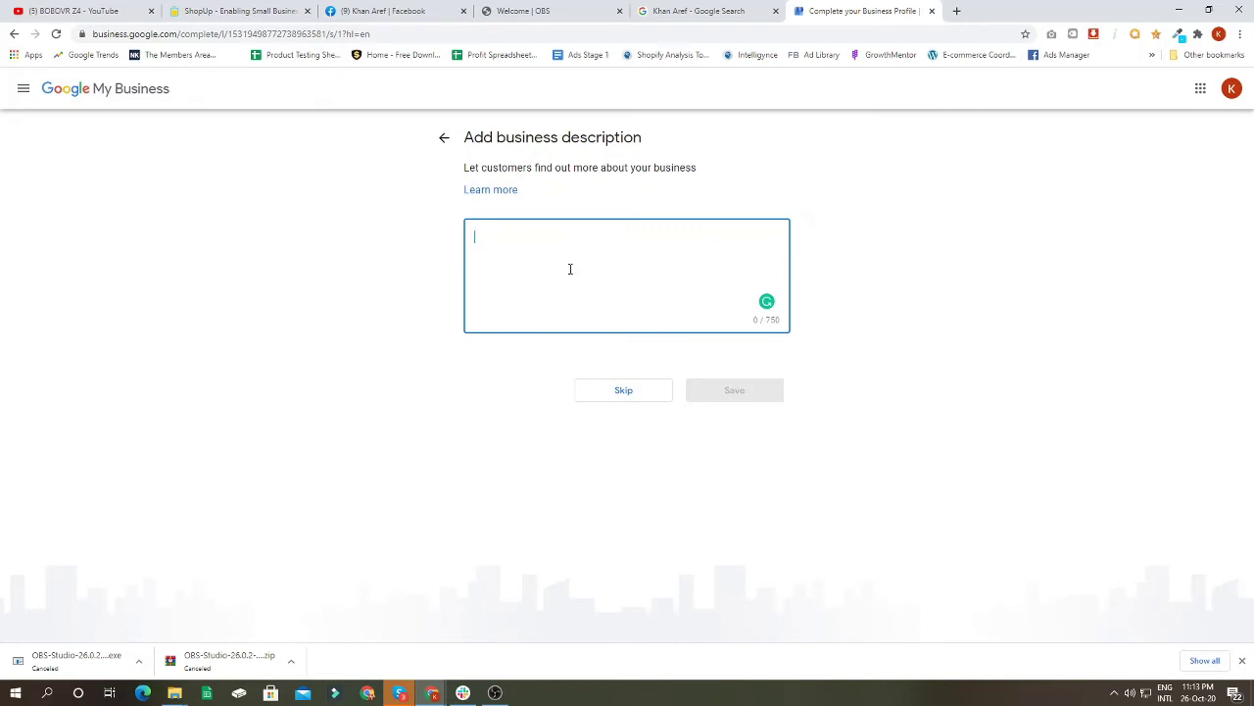
type("Hey")
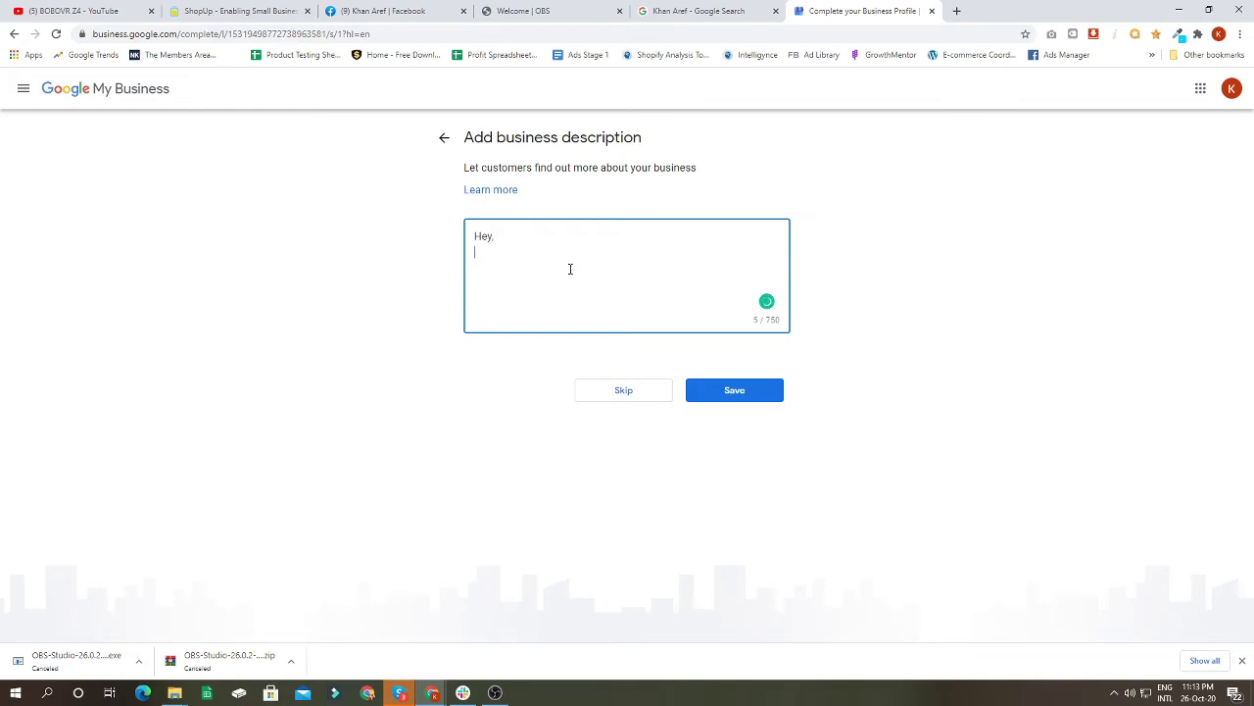
type(",")
key("Return")
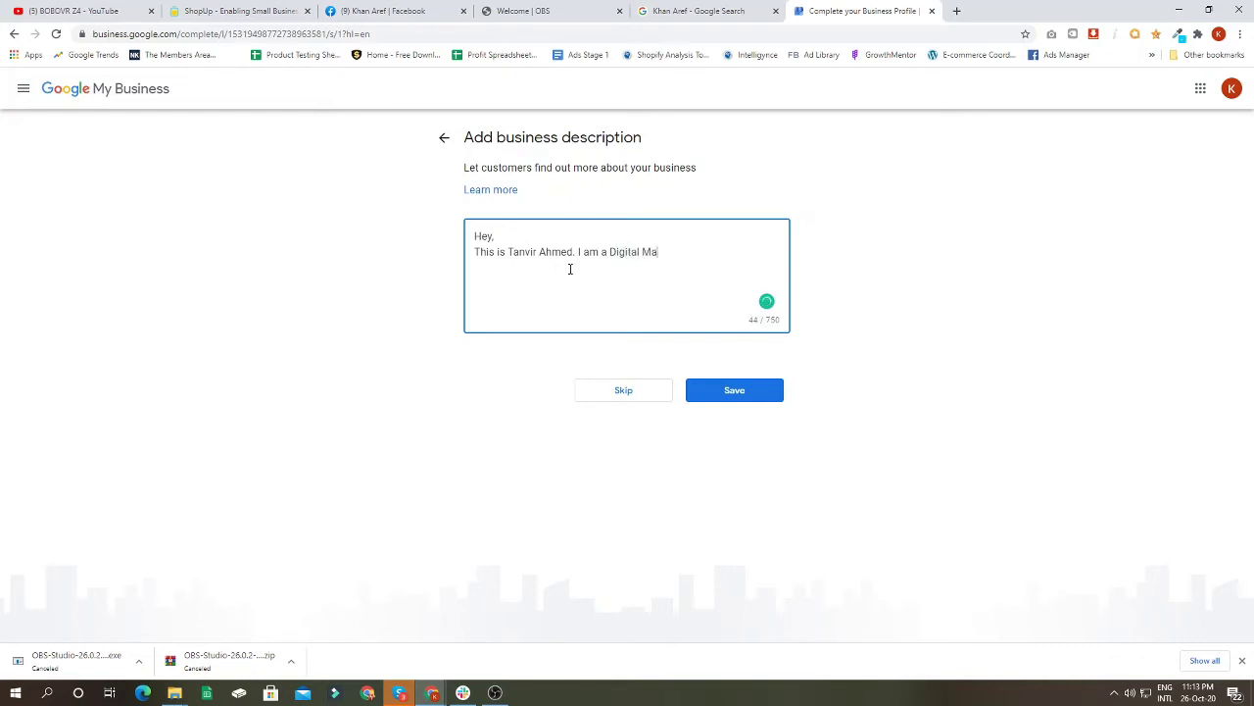
type("rketing Spechialist.")
mouse_move(720, 253)
left_click(759, 275)
Step: Add the SEO and Digital Marketing services line, accept the comma and lowercase fixes, and save
type("I provide services")
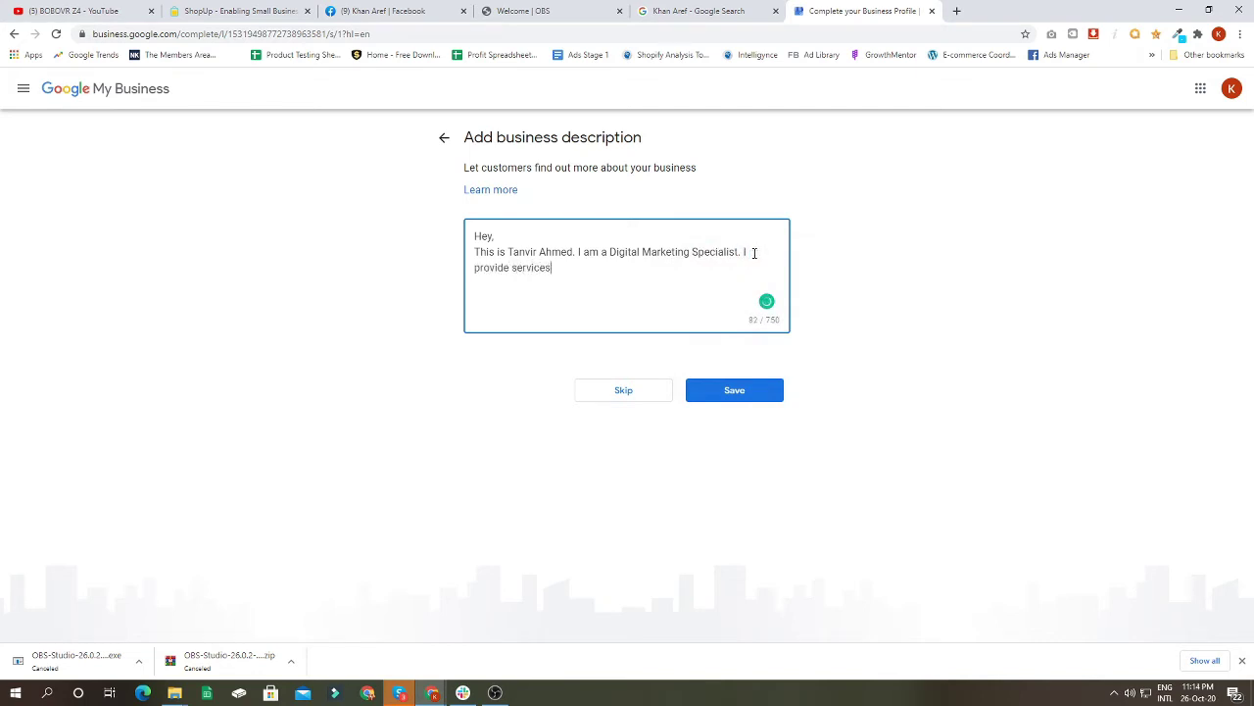
type(" like SEo")
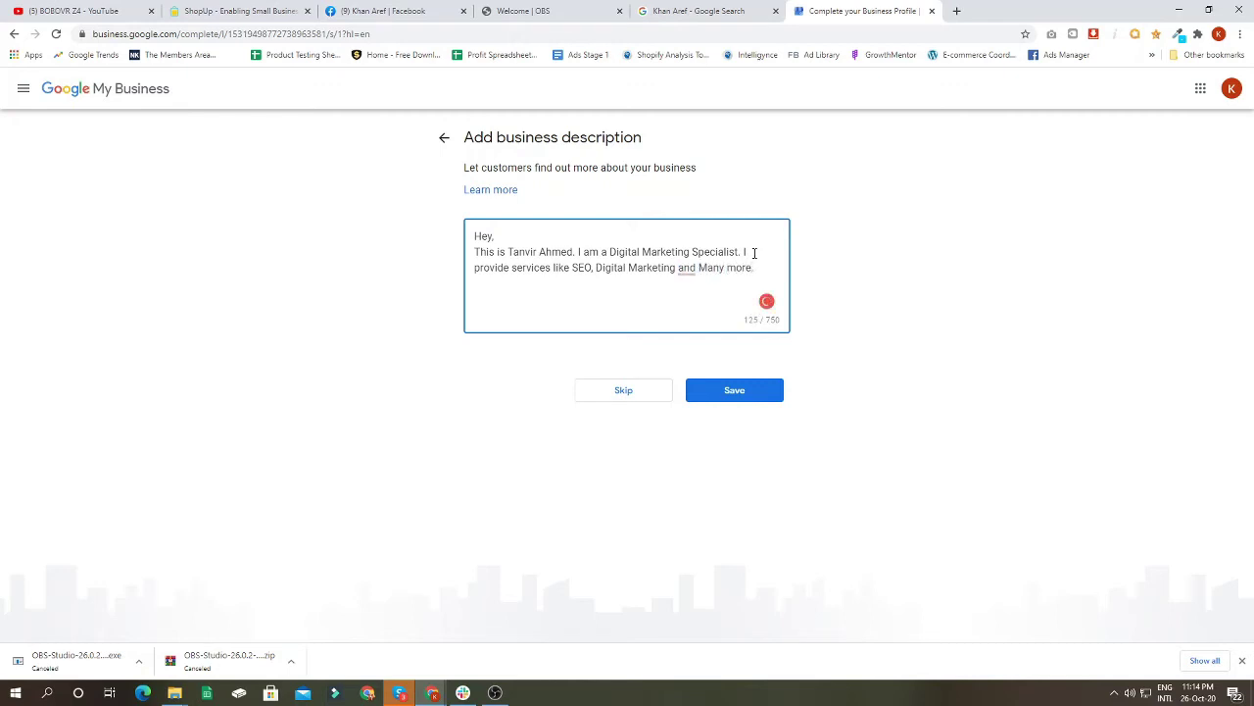
mouse_move(689, 274)
left_click(699, 297)
mouse_move(711, 274)
left_click(714, 303)
left_click(730, 390)
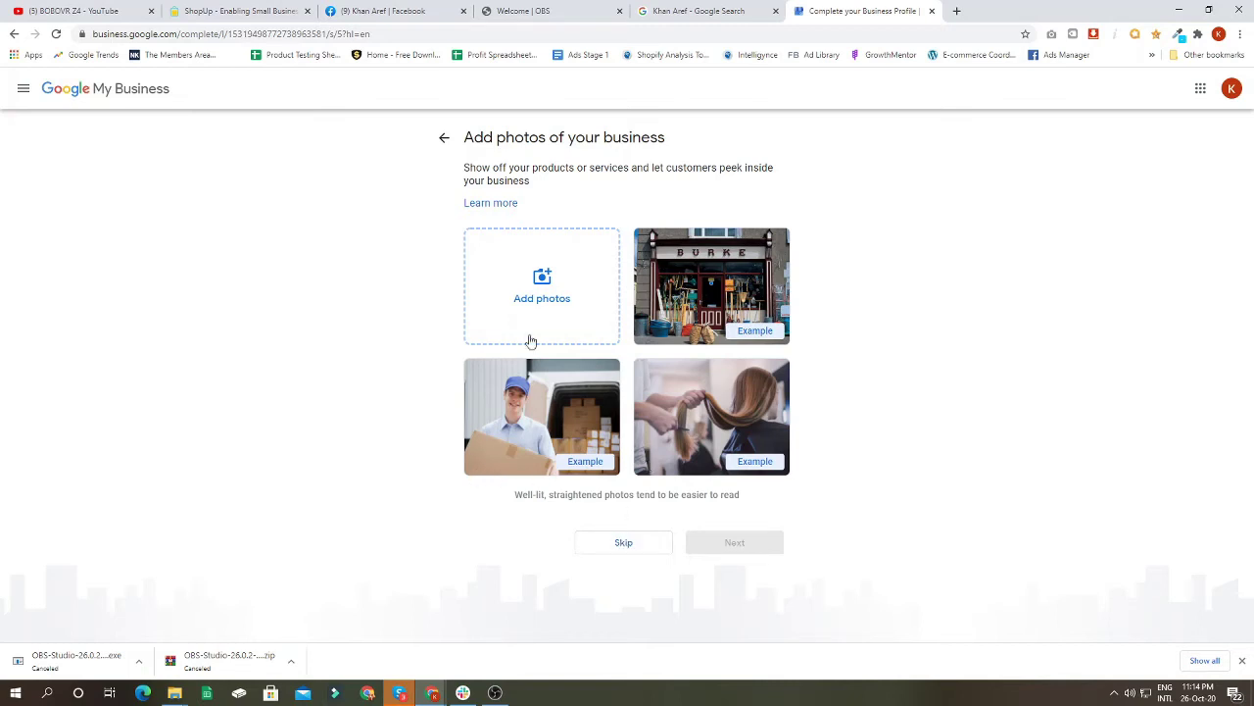
Step: Open Facebook in a new tab, search the consultant's full name and open their profile
left_click(957, 11)
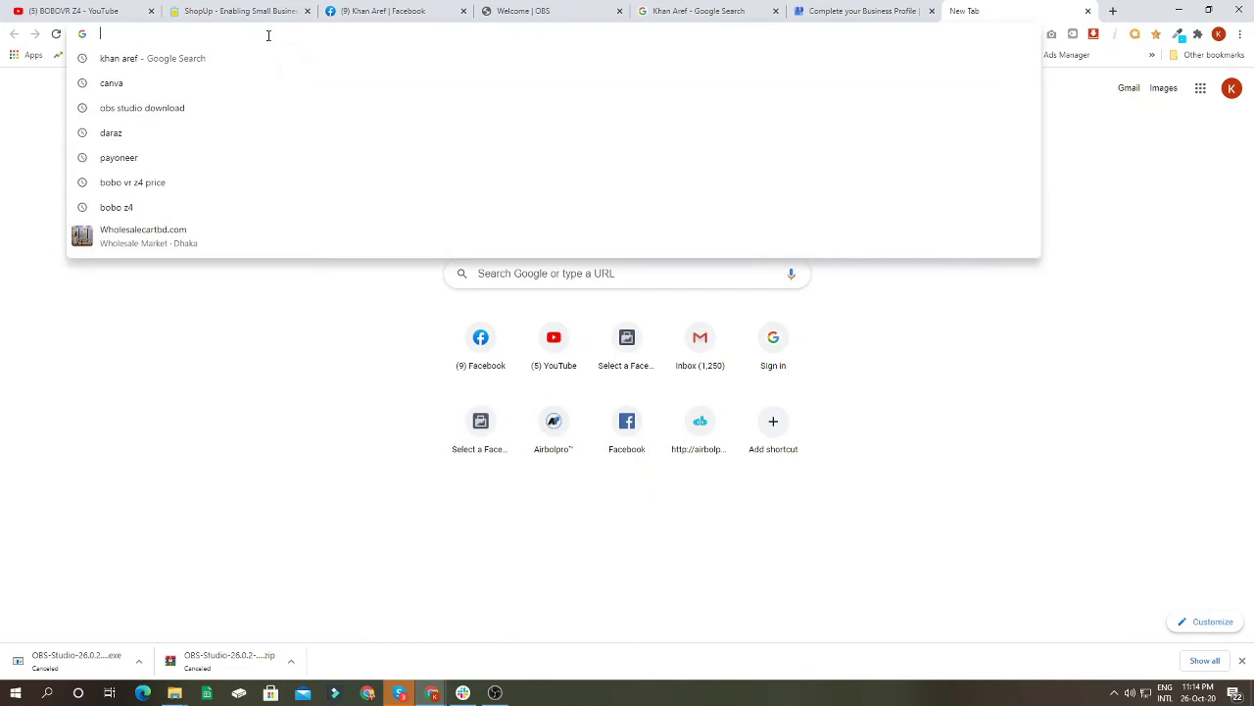
type("f")
left_click(382, 11)
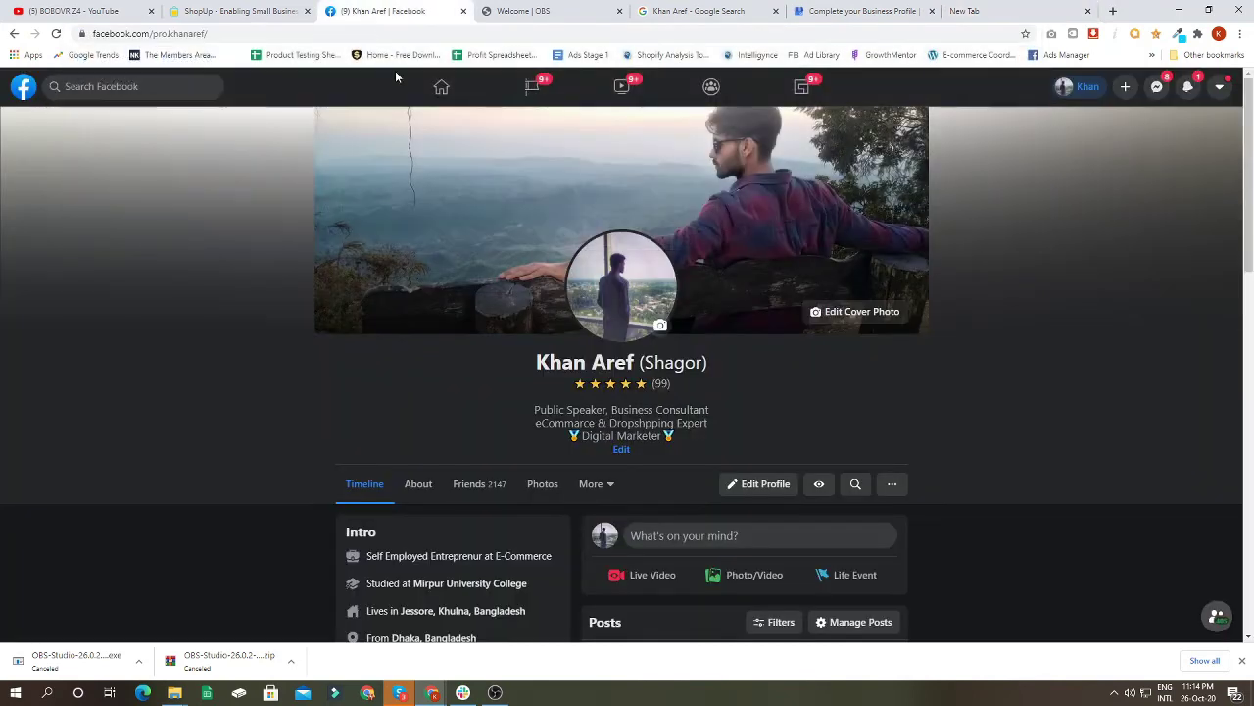
left_click(126, 87)
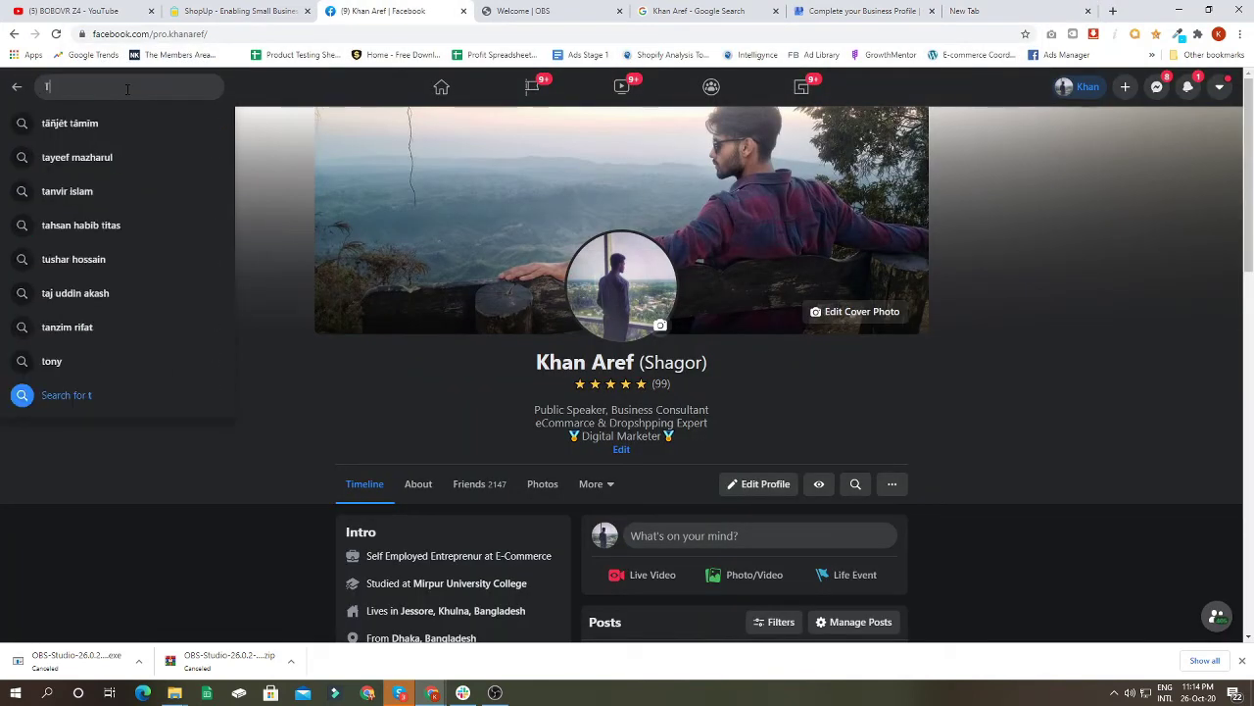
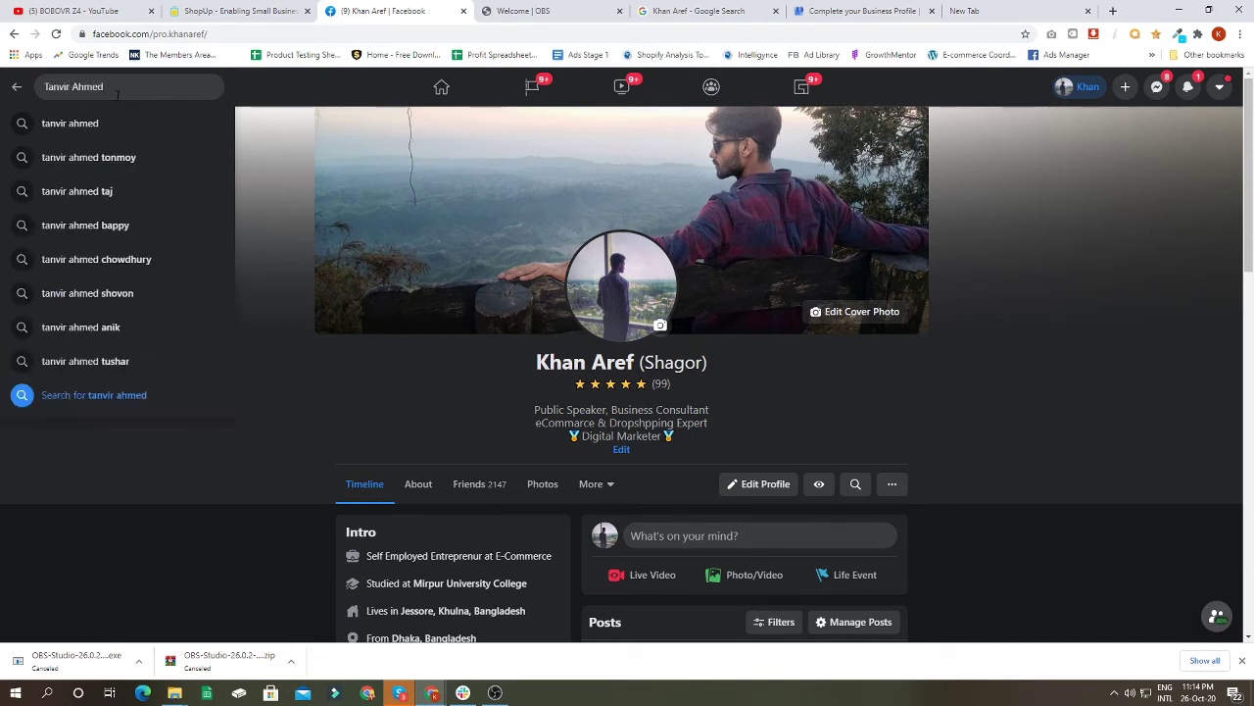
left_click(102, 155)
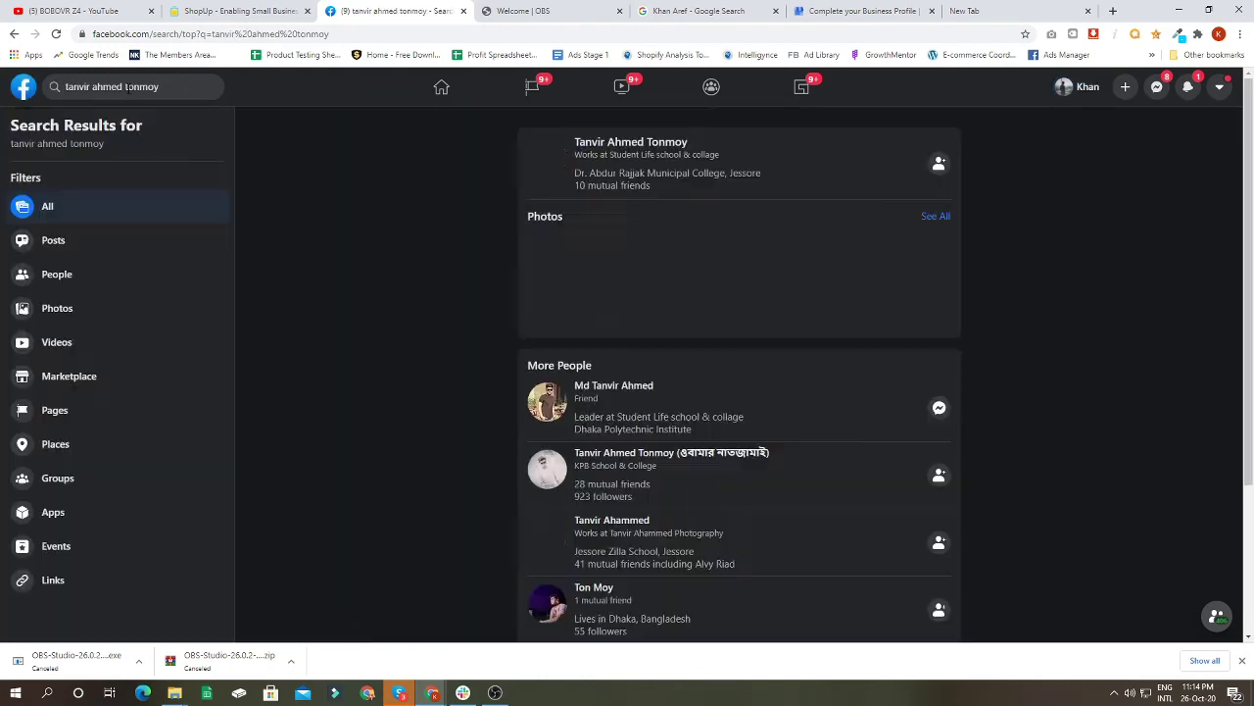
left_click(127, 87)
key("BackSpace")
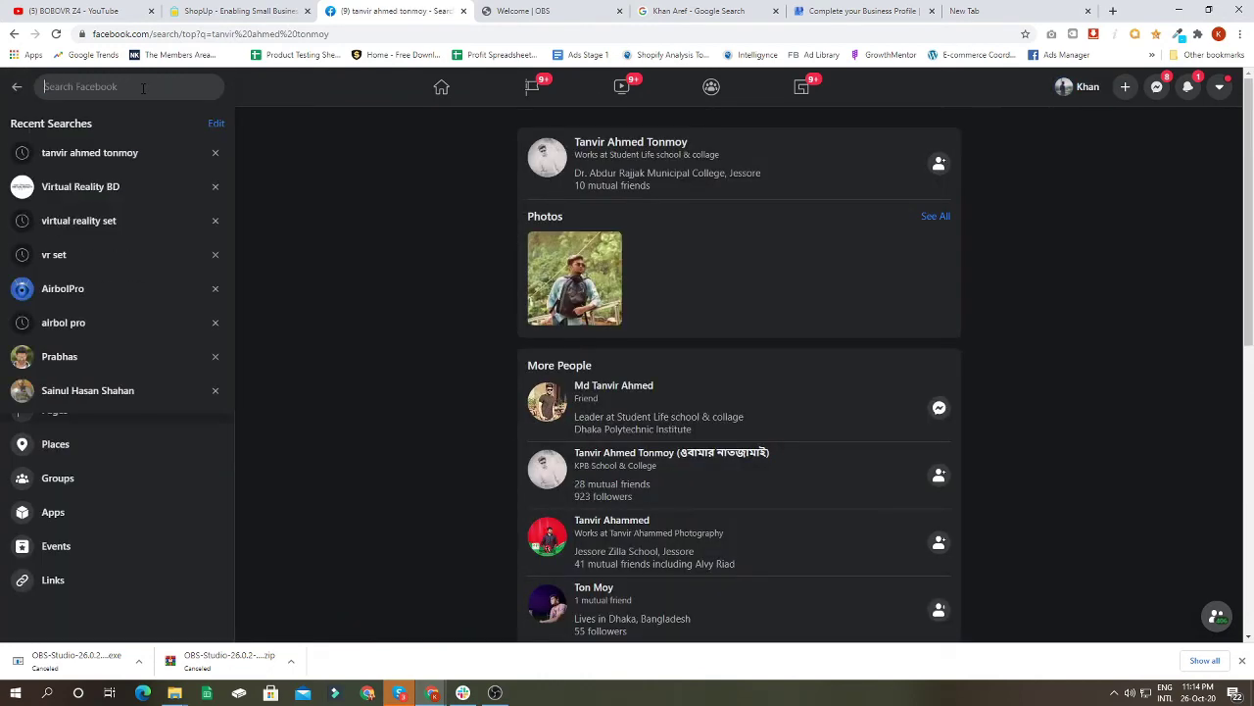
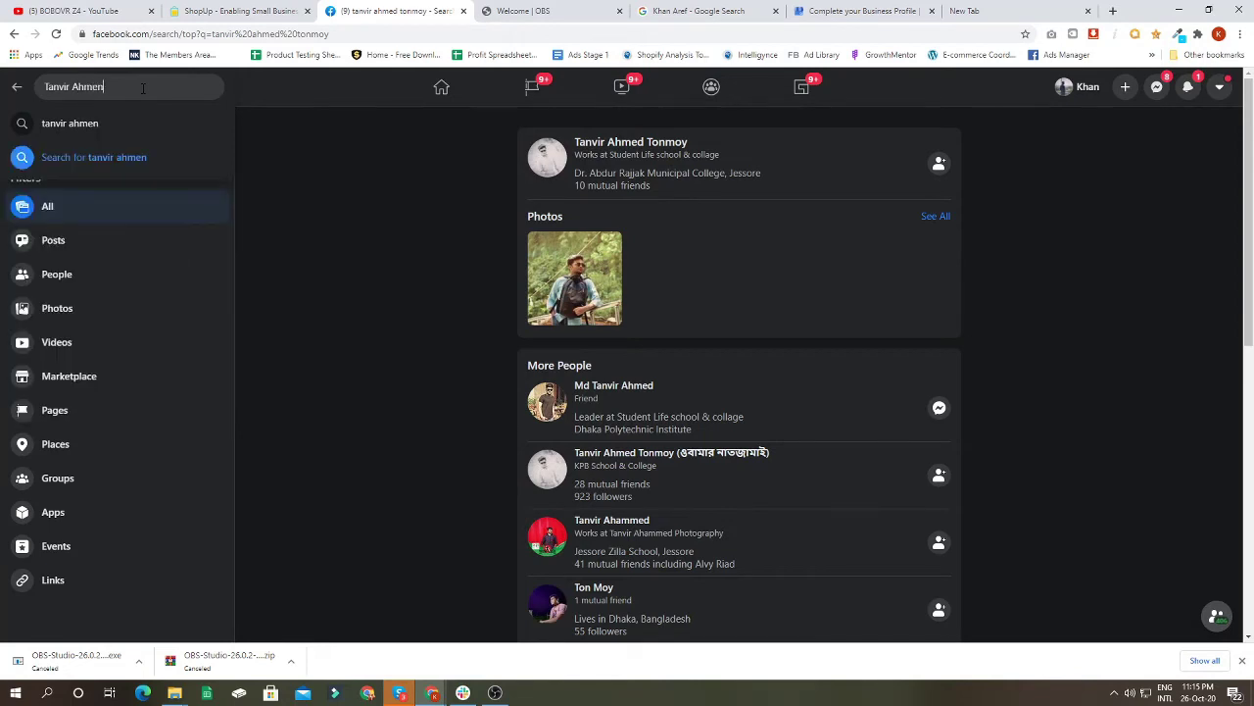
key("Return")
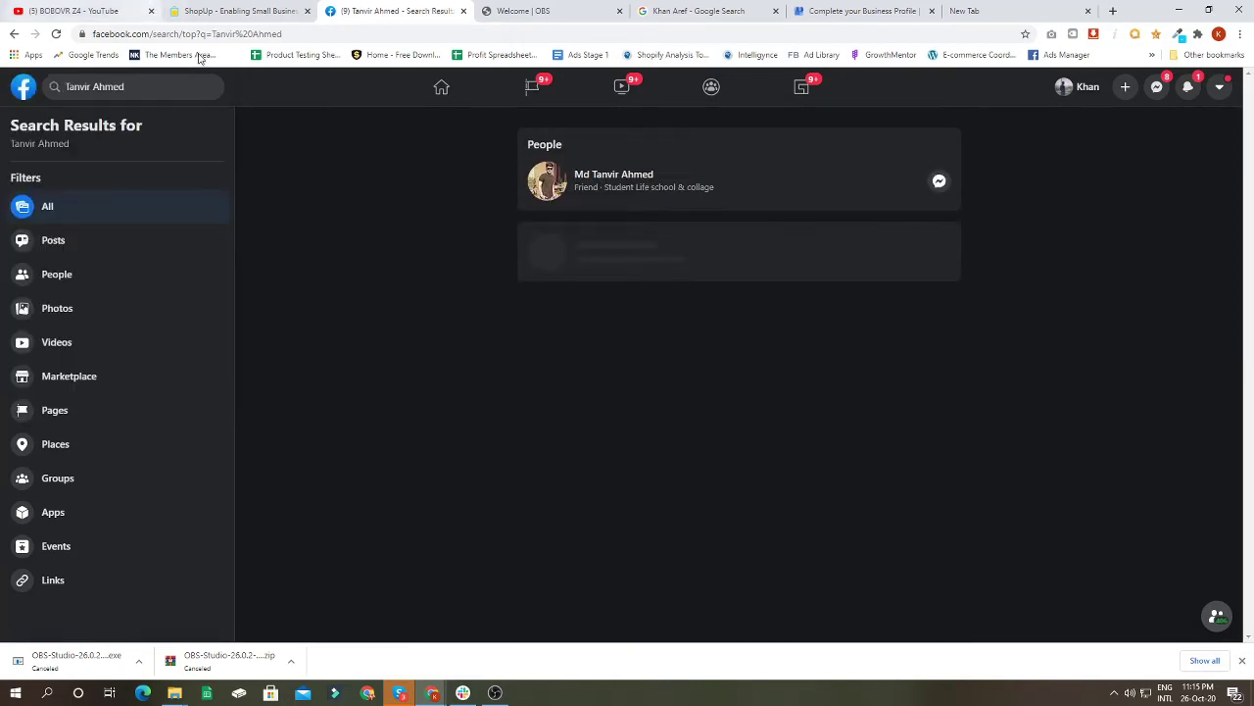
left_click(638, 176)
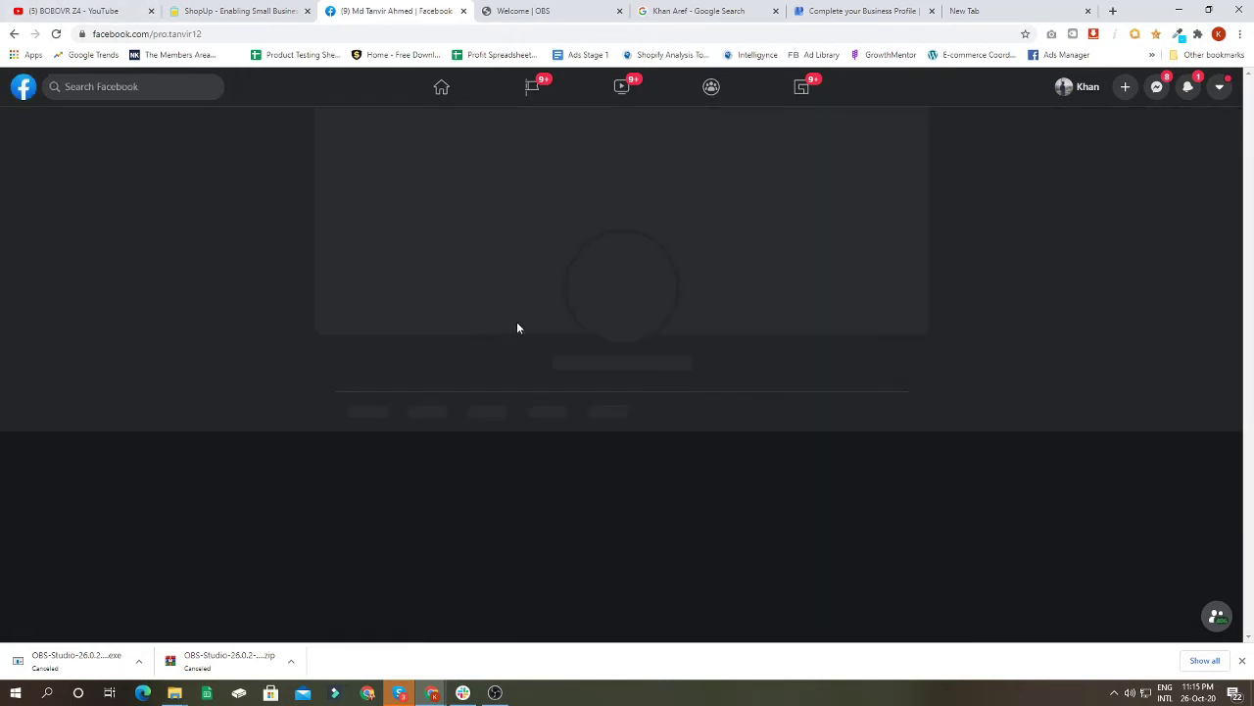
Step: Save the full-size profile portrait as a JPG in Downloads and return to the GMB tab
scroll(466, 358, "down", 5)
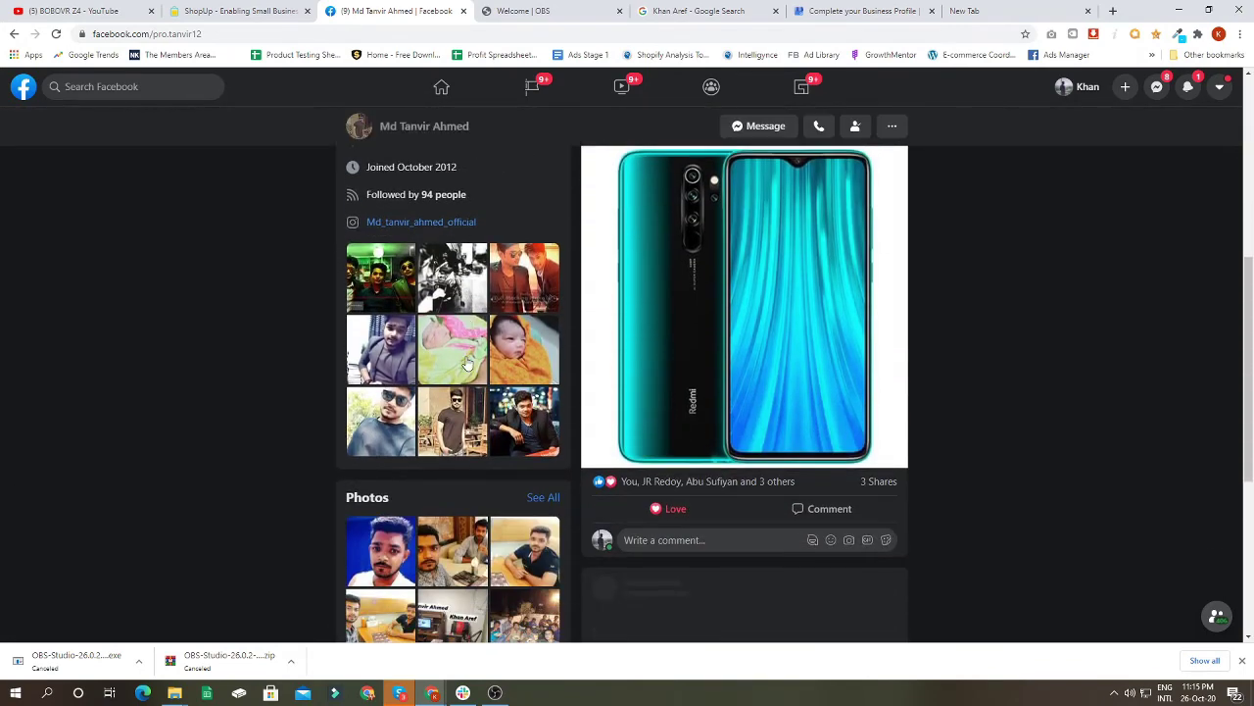
left_click(382, 350)
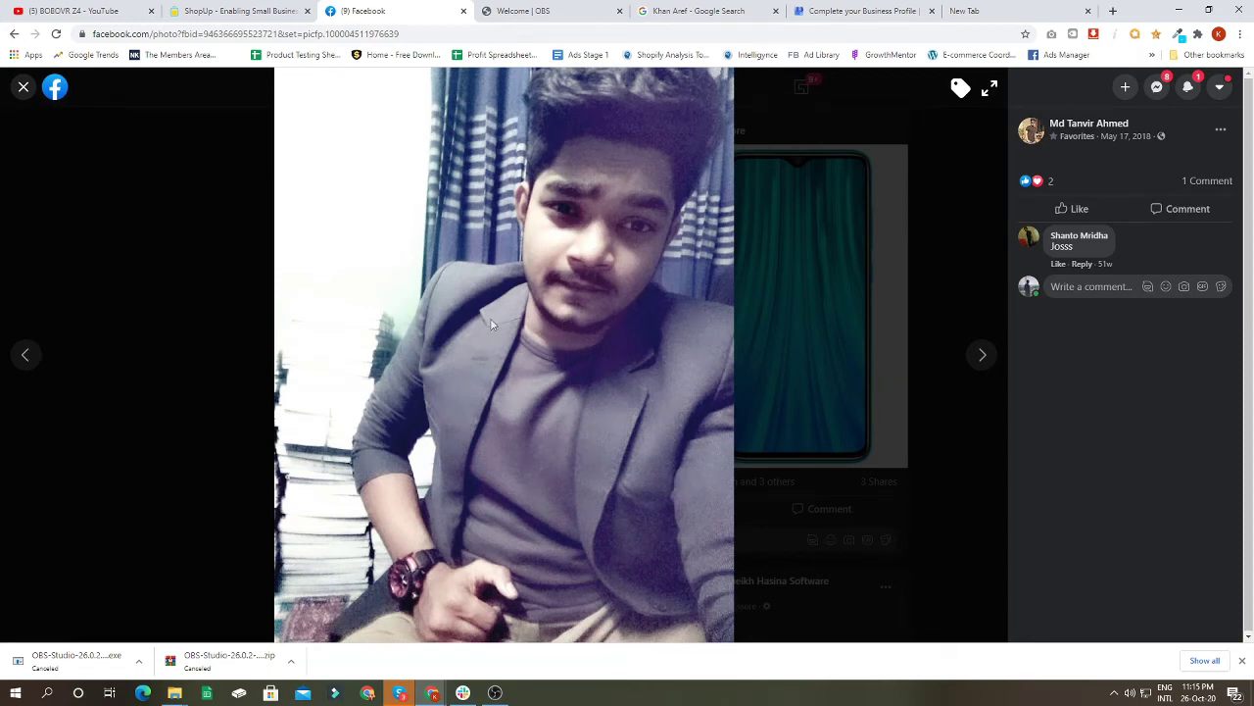
right_click(478, 276)
left_click(524, 284)
left_click(496, 8)
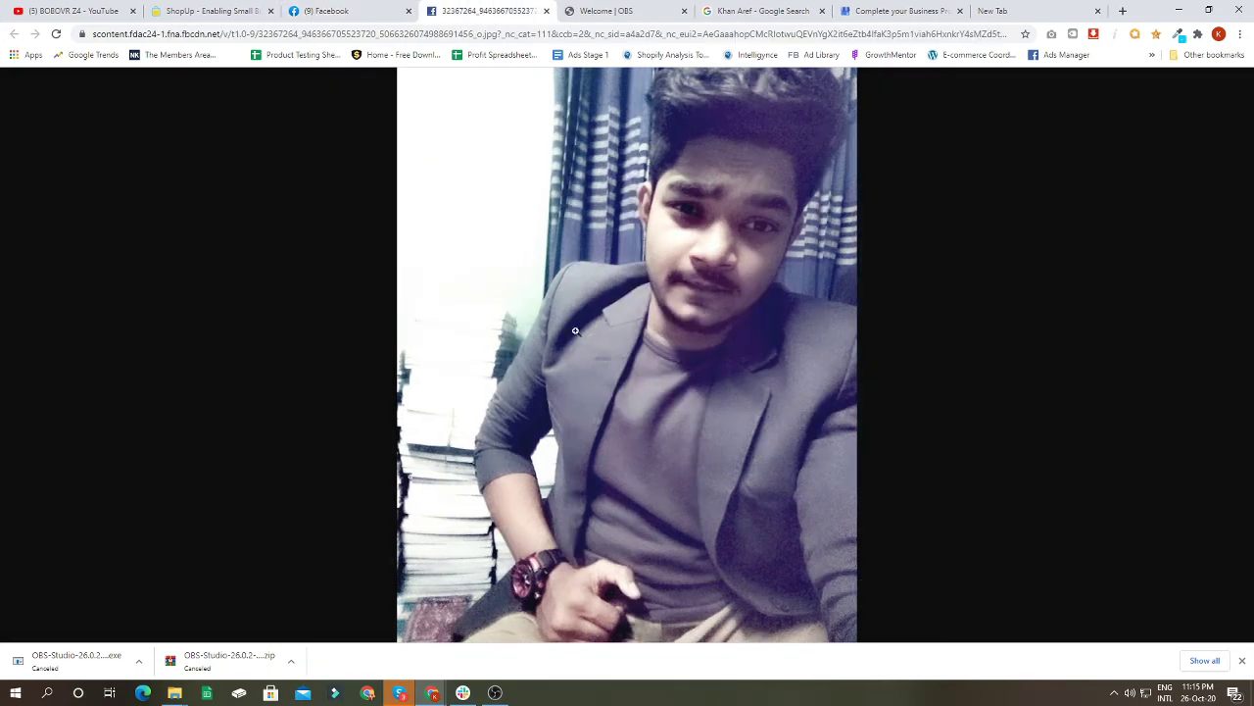
right_click(537, 222)
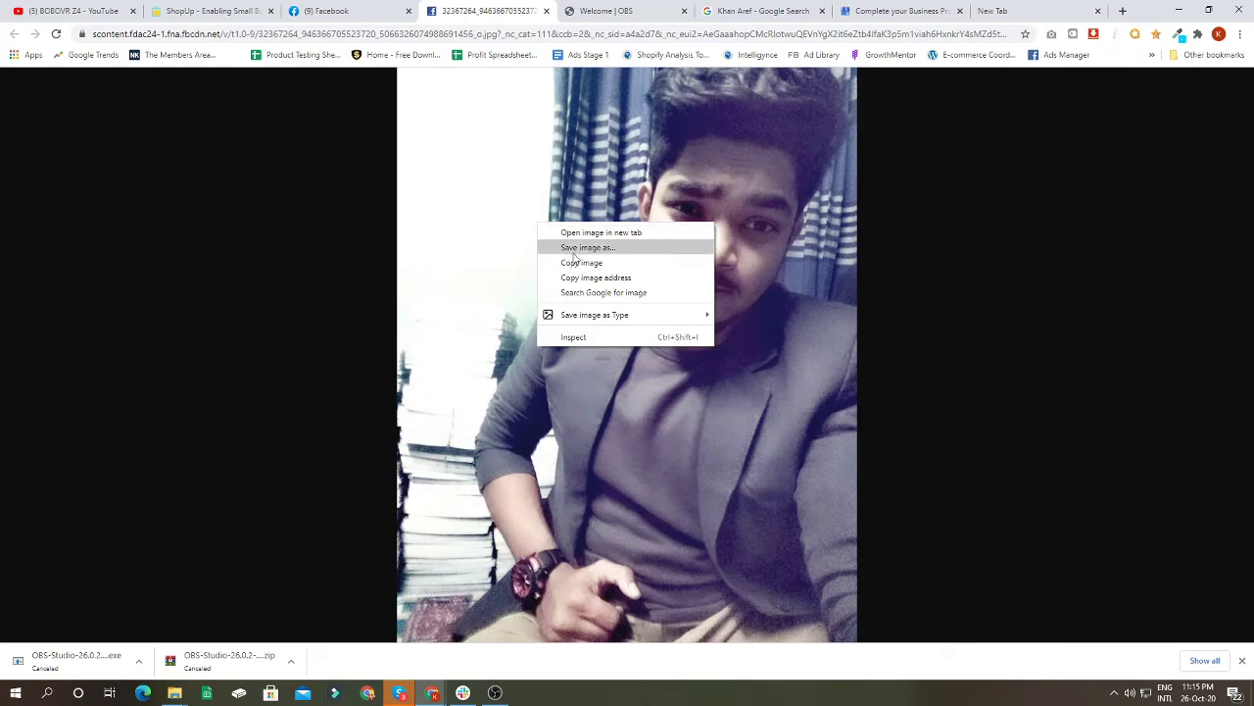
left_click(574, 251)
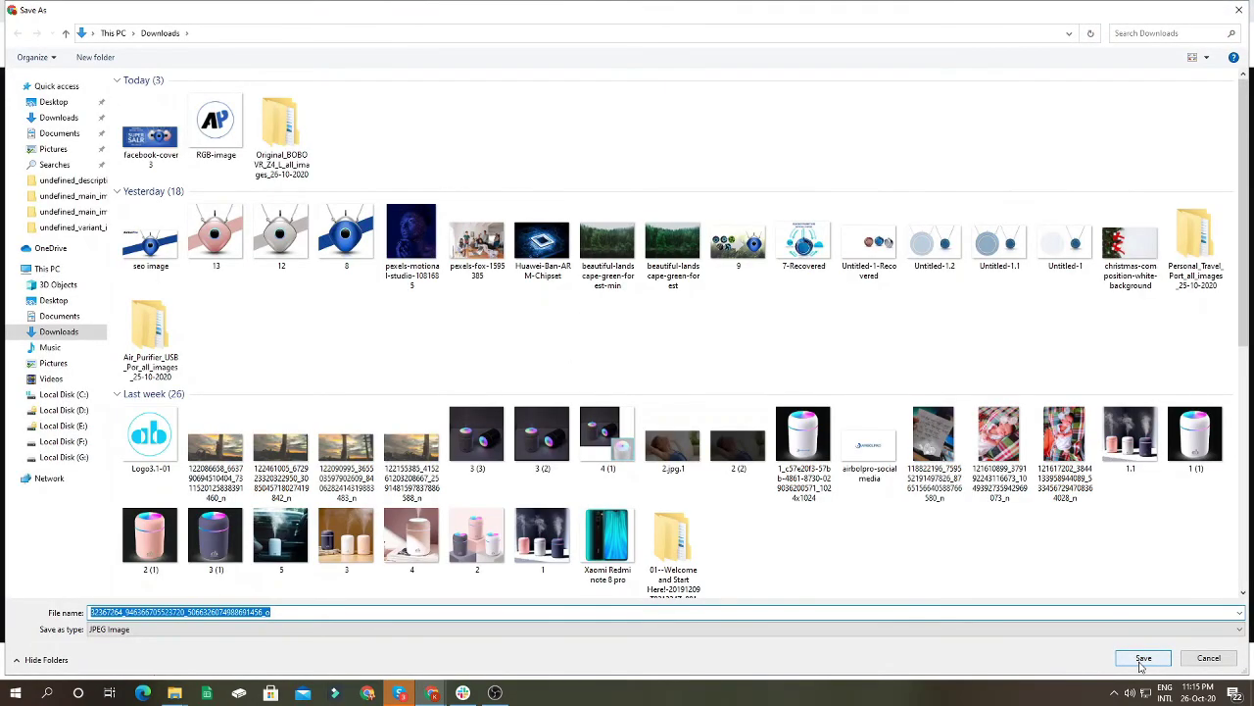
left_click(1143, 658)
left_click(894, 12)
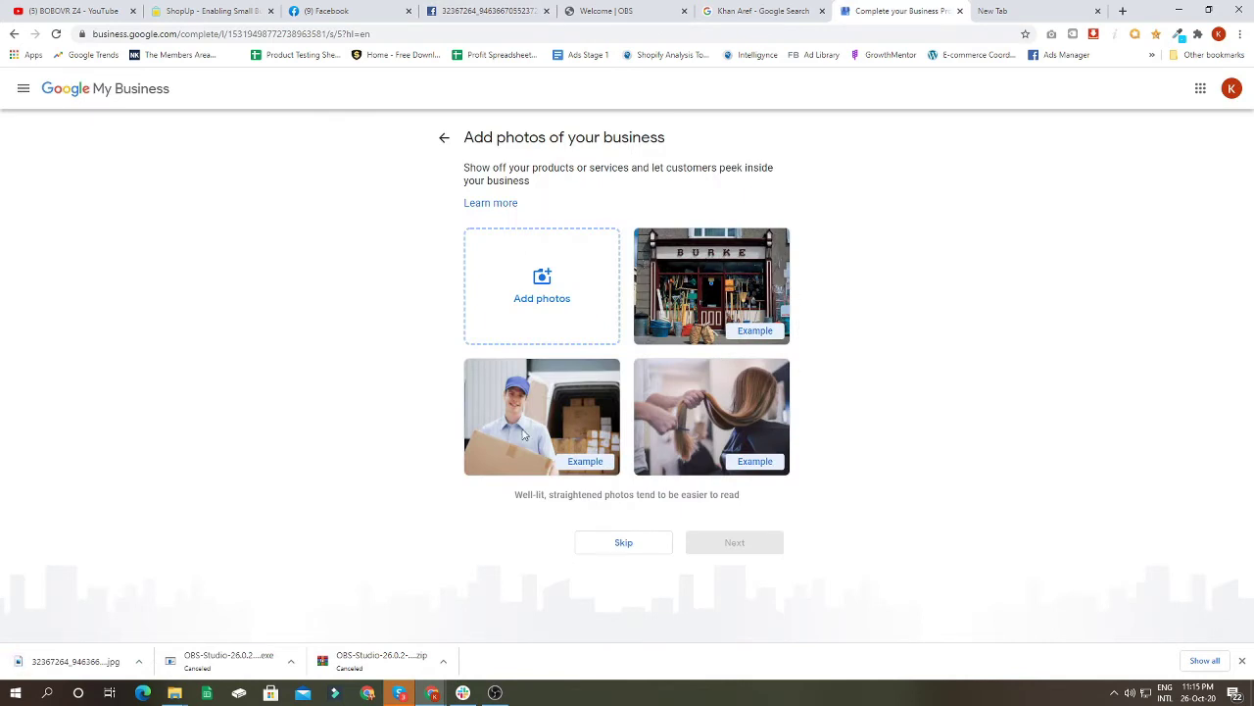
Step: Upload the downloaded portrait JPG via Add photos, then continue through setup to the dashboard
left_click_drag(68, 662, 545, 291)
key("ctrl+w")
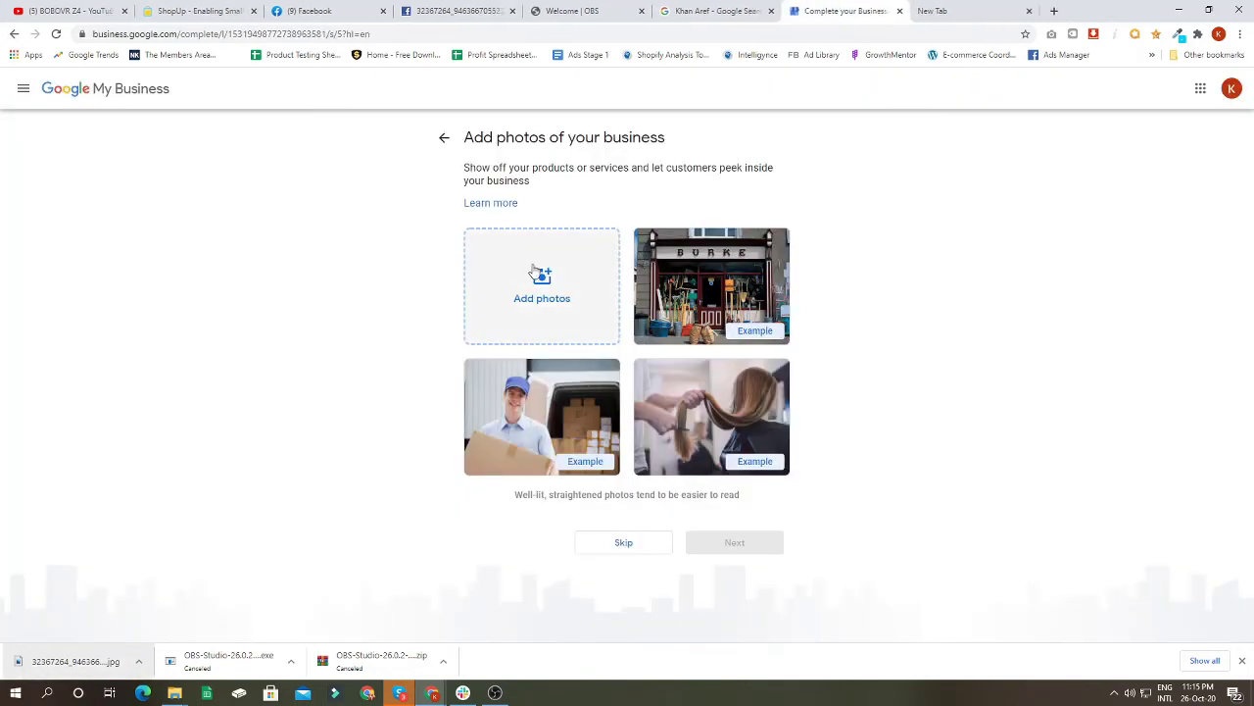
left_click(542, 284)
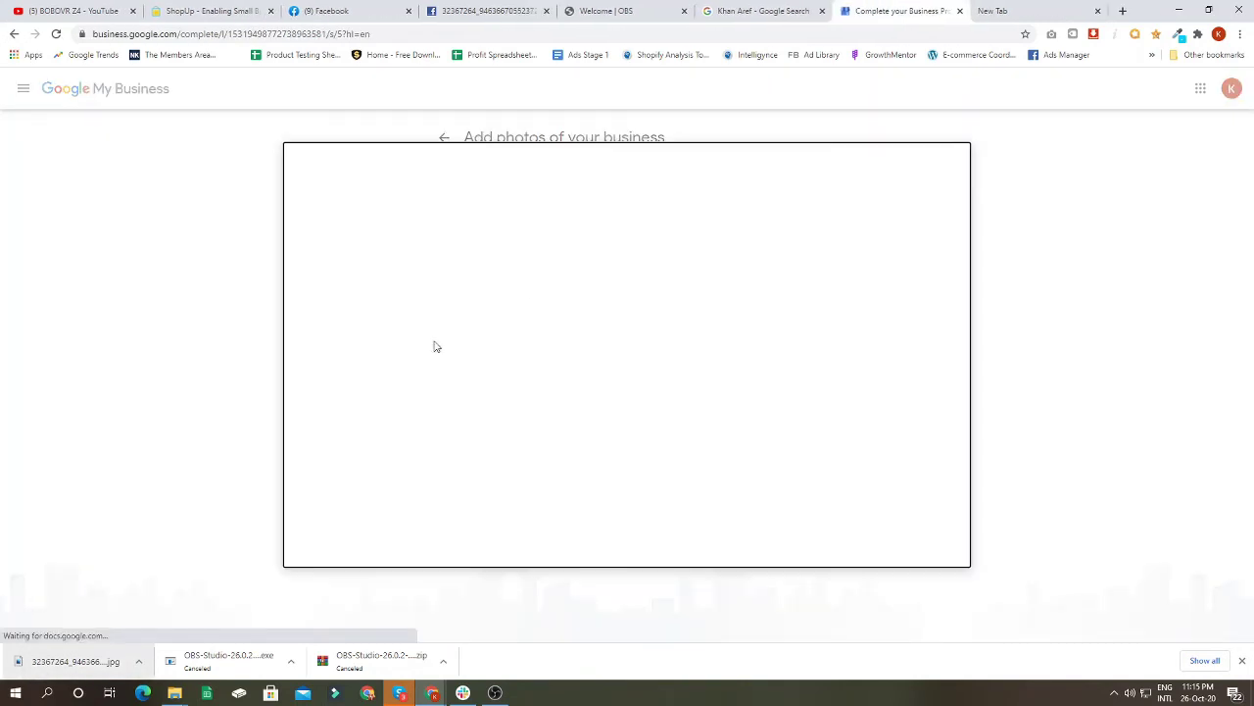
left_click_drag(39, 670, 591, 350)
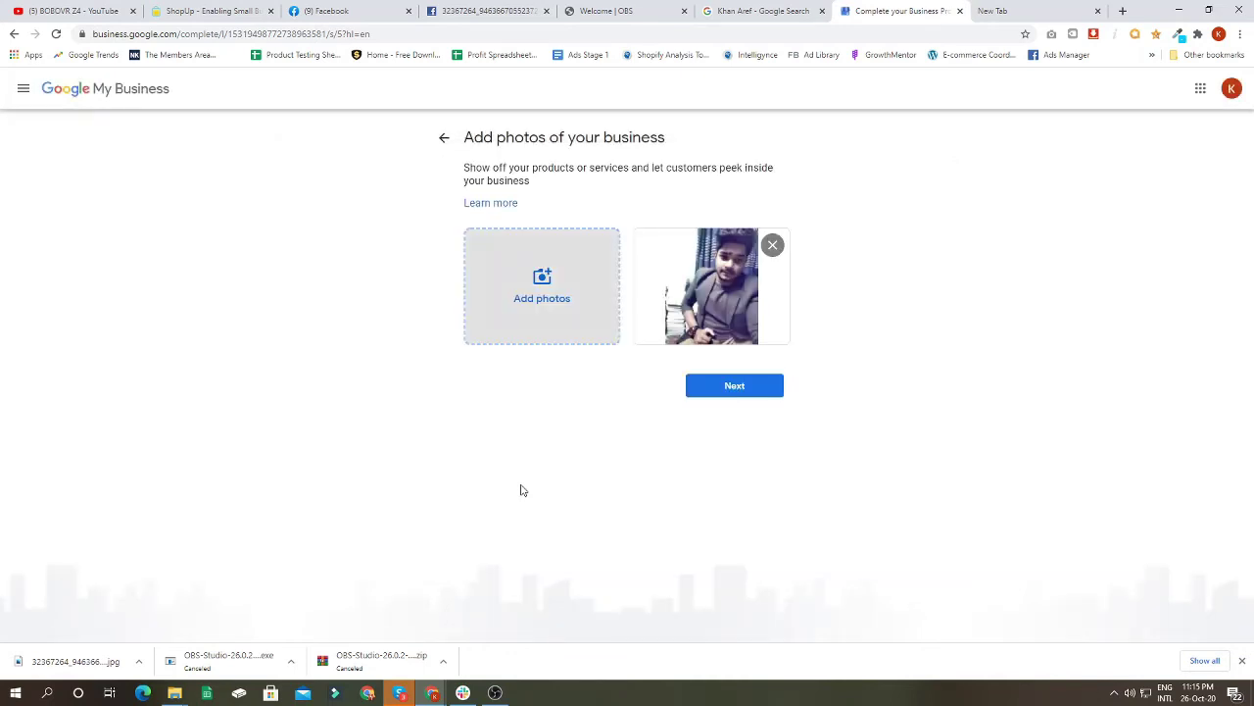
left_click(728, 392)
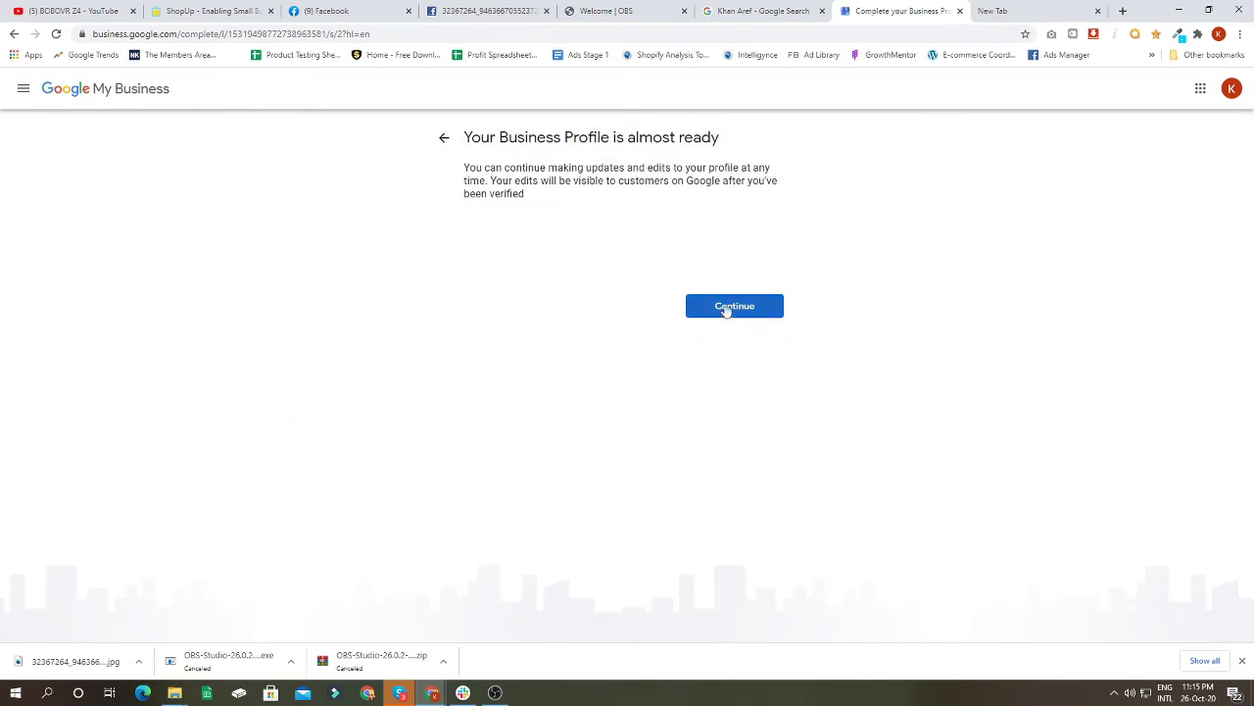
left_click_drag(471, 137, 790, 135)
left_click(697, 306)
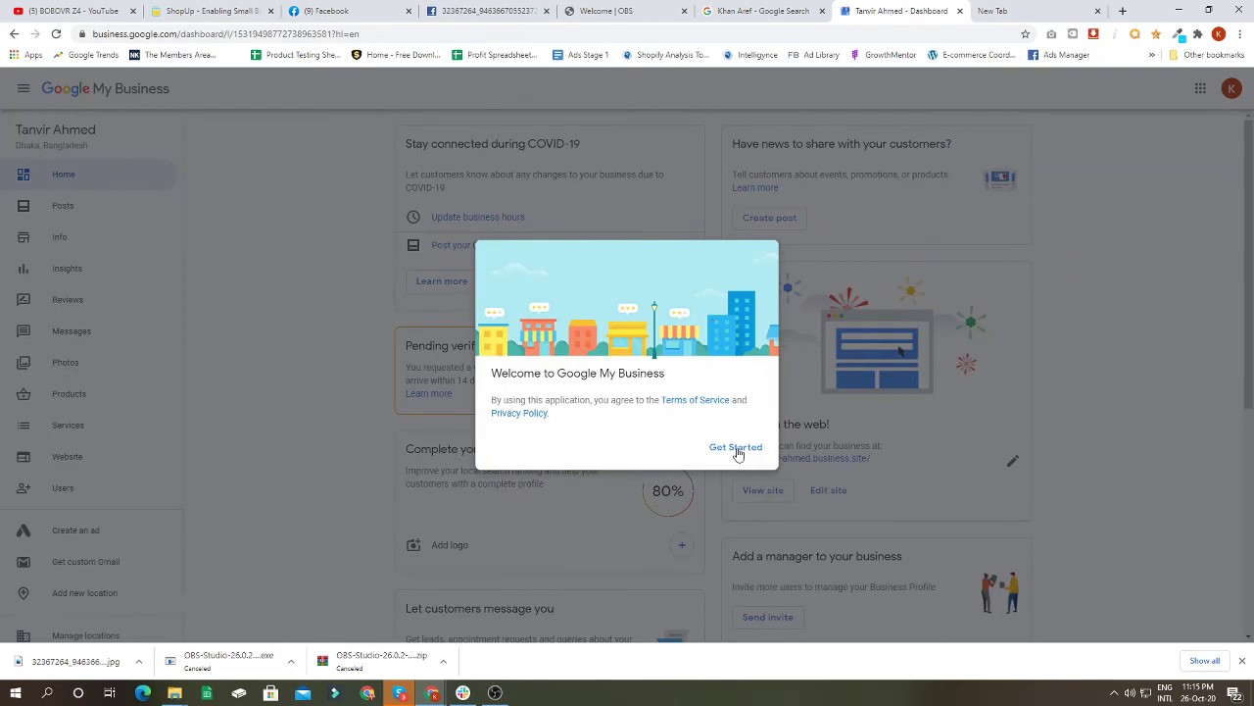
Step: Review the Pending verification, Advertise and You're on the web! cards, then open View site
left_click(737, 449)
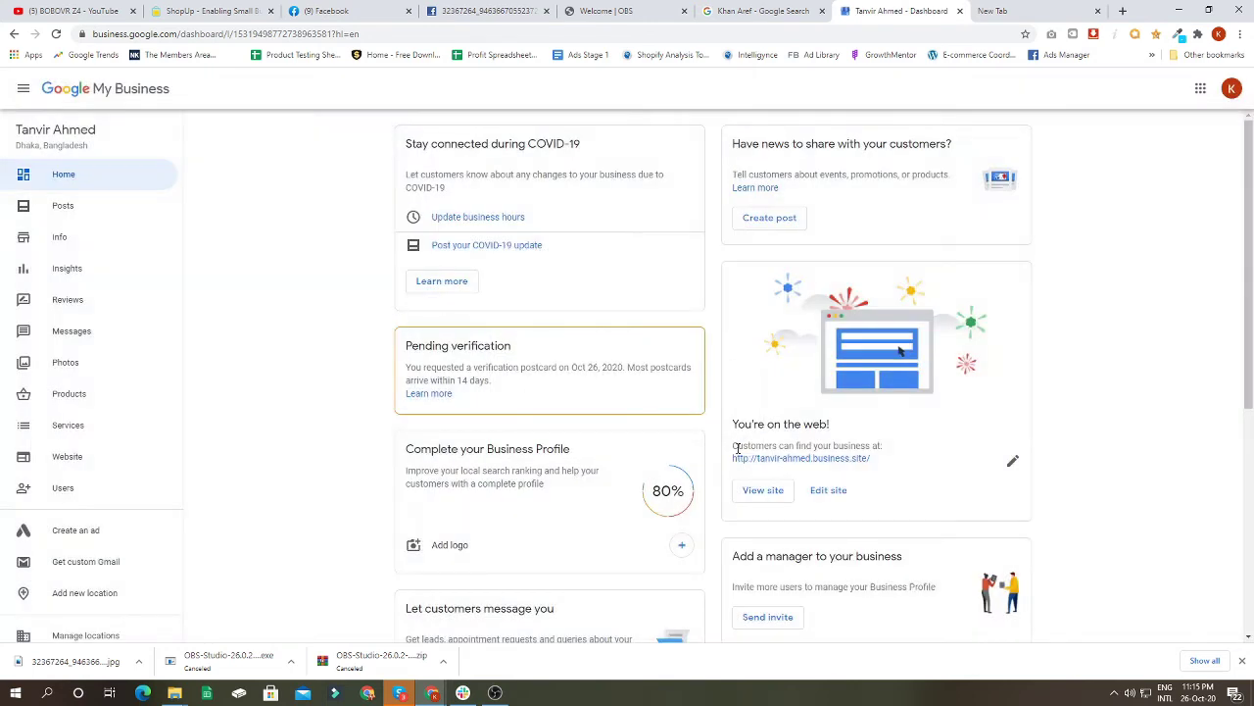
left_click_drag(406, 347, 537, 350)
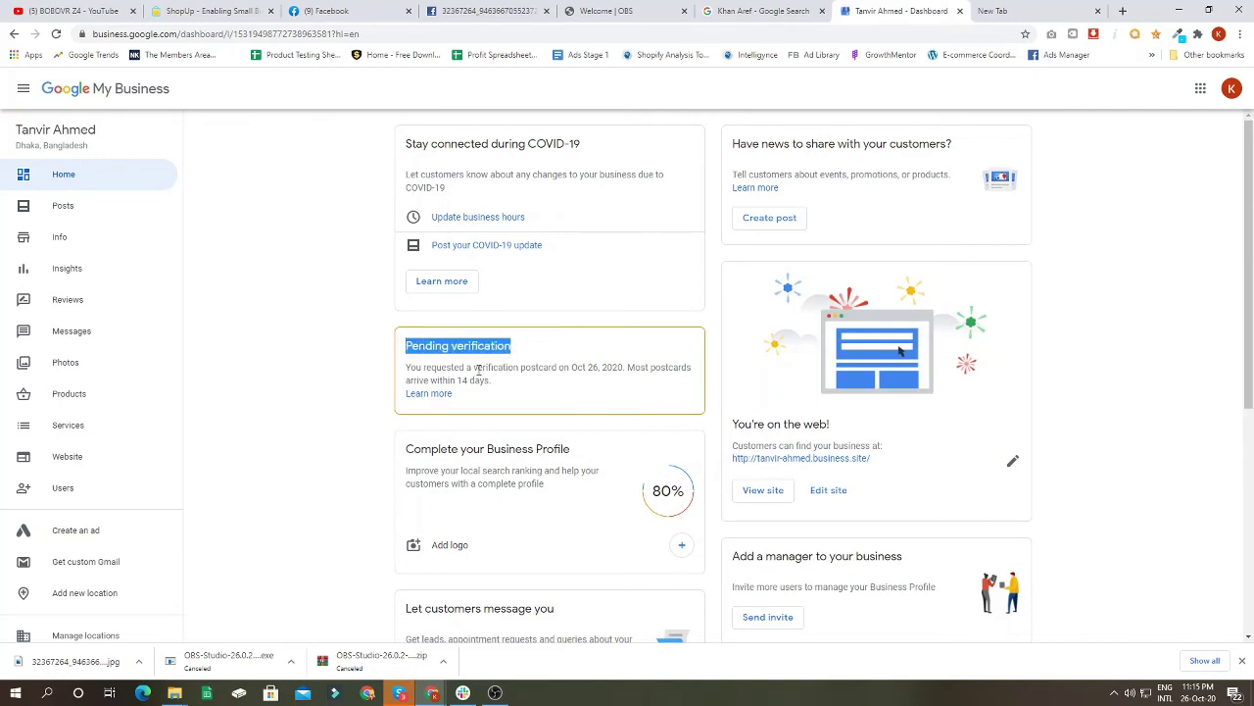
scroll(461, 367, "down", 2)
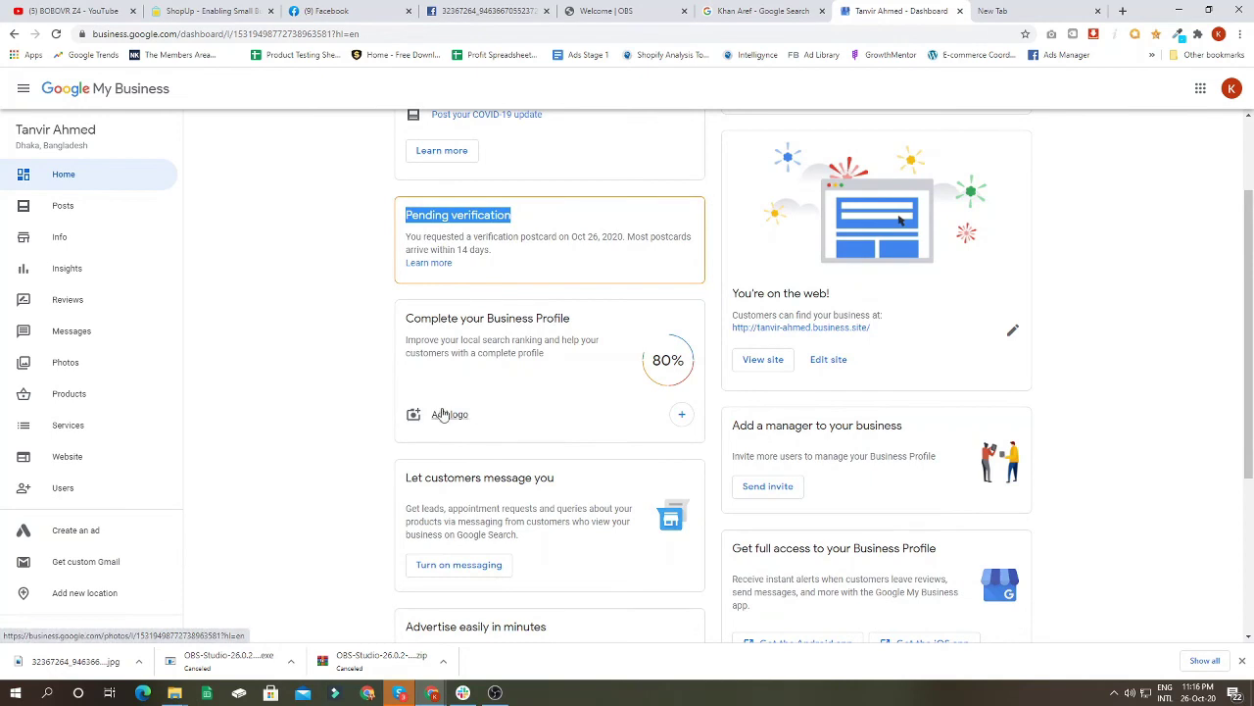
scroll(458, 447, "down", 3)
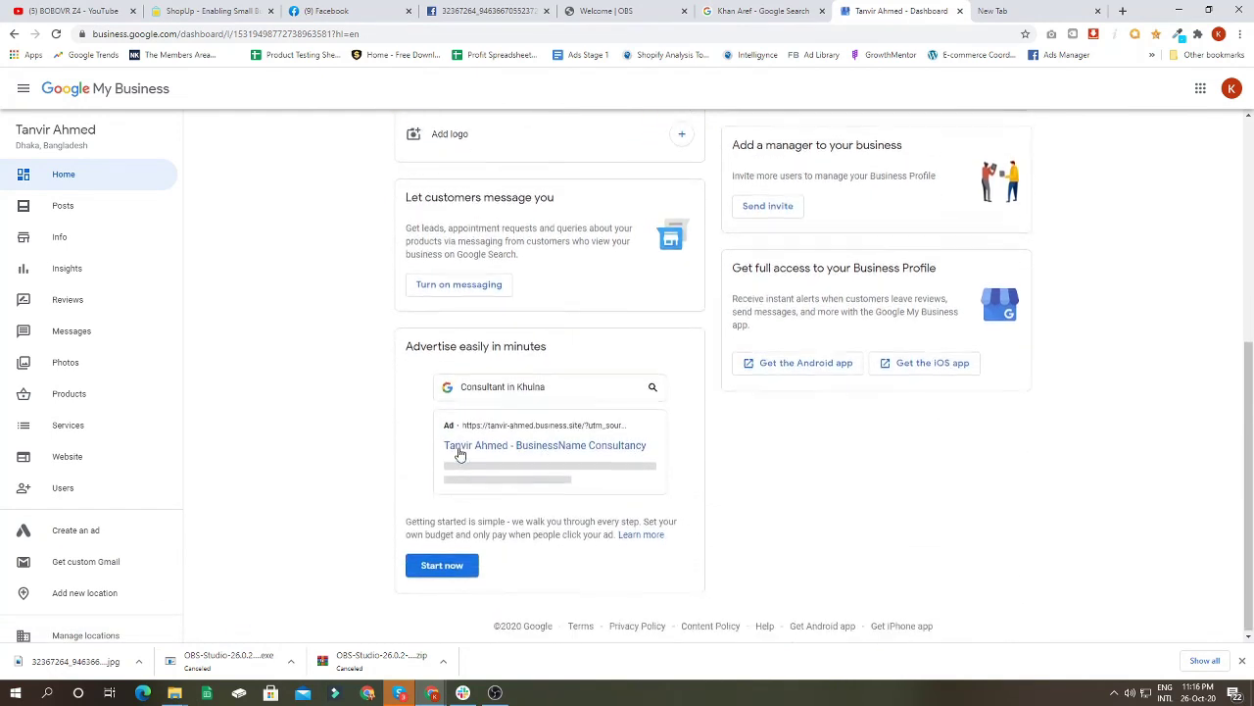
left_click_drag(421, 341, 547, 345)
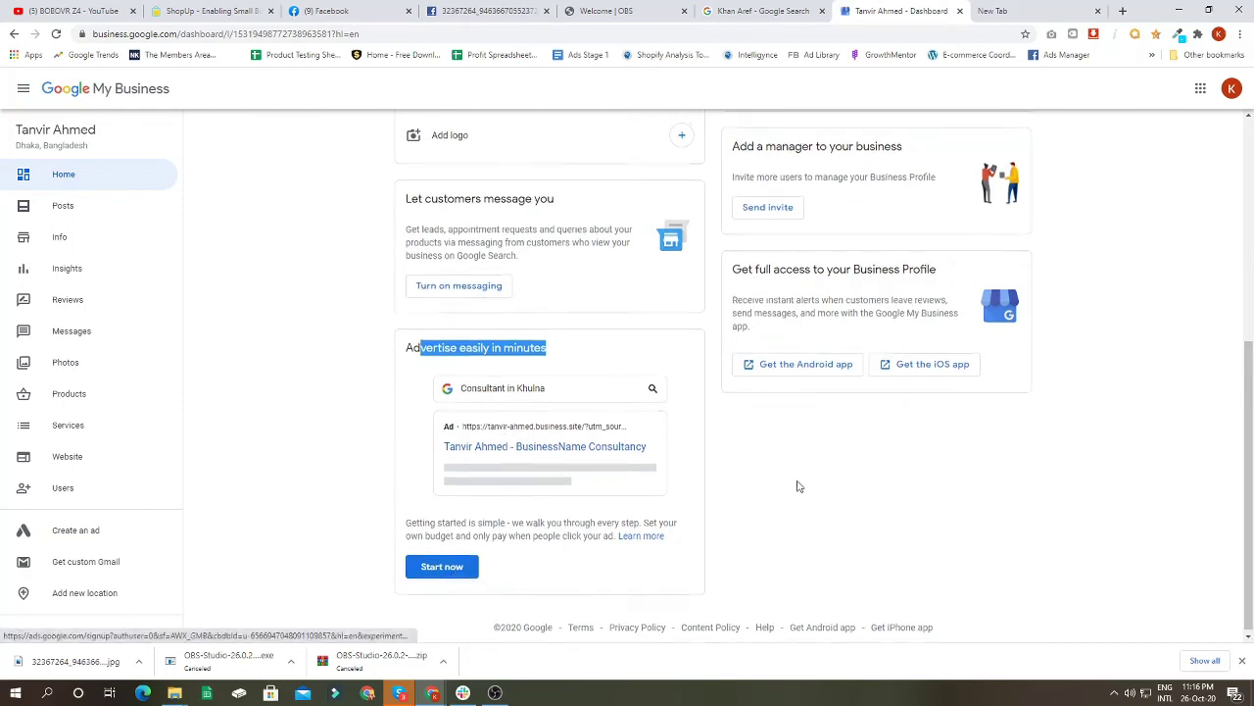
scroll(794, 481, "up", 4)
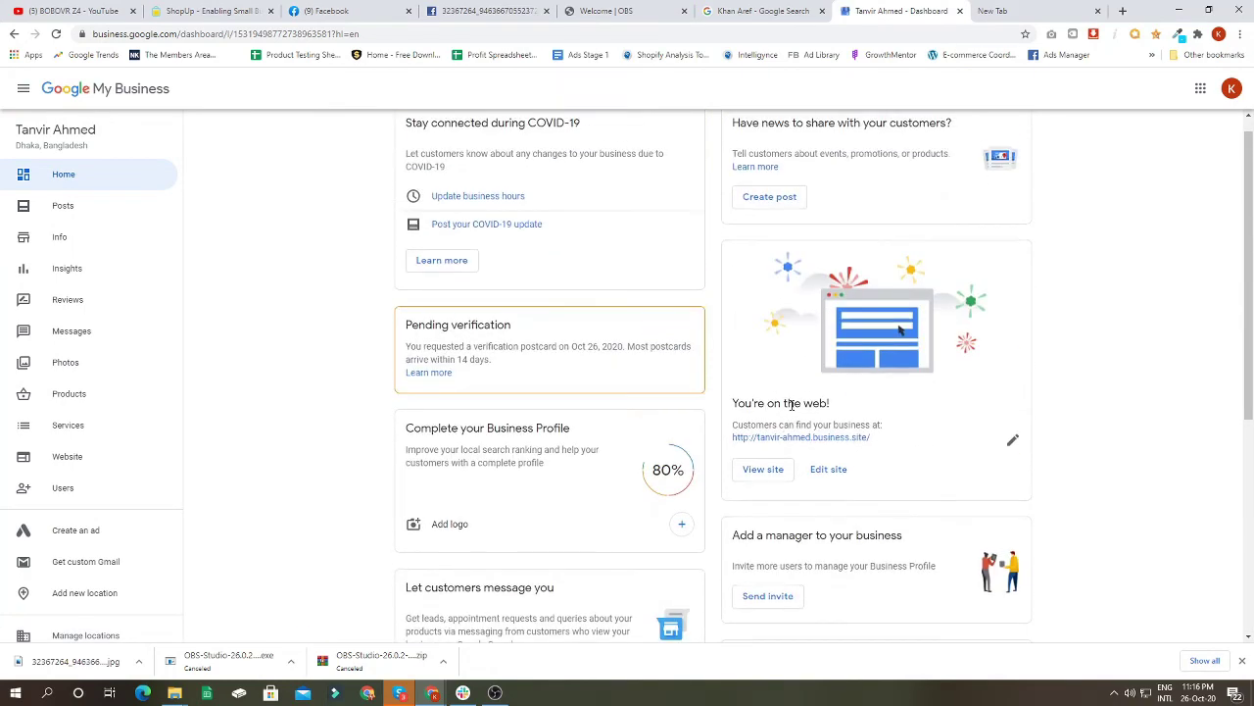
left_click_drag(734, 401, 839, 402)
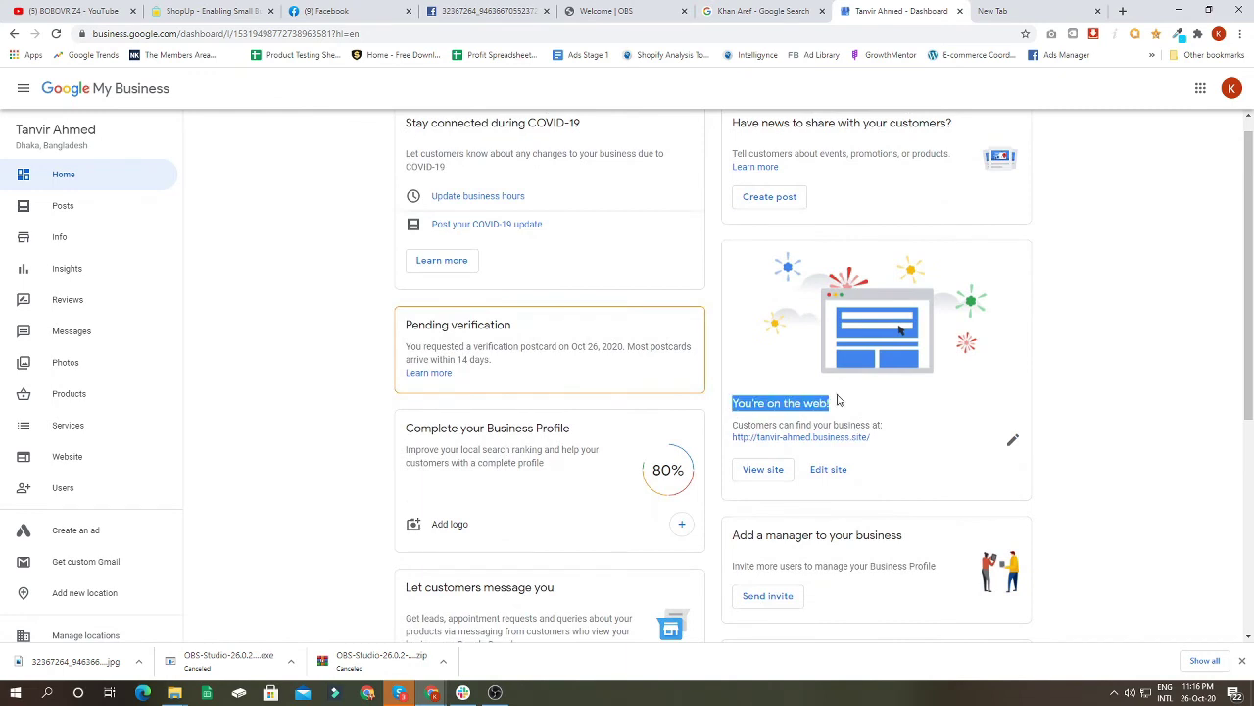
left_click(771, 473)
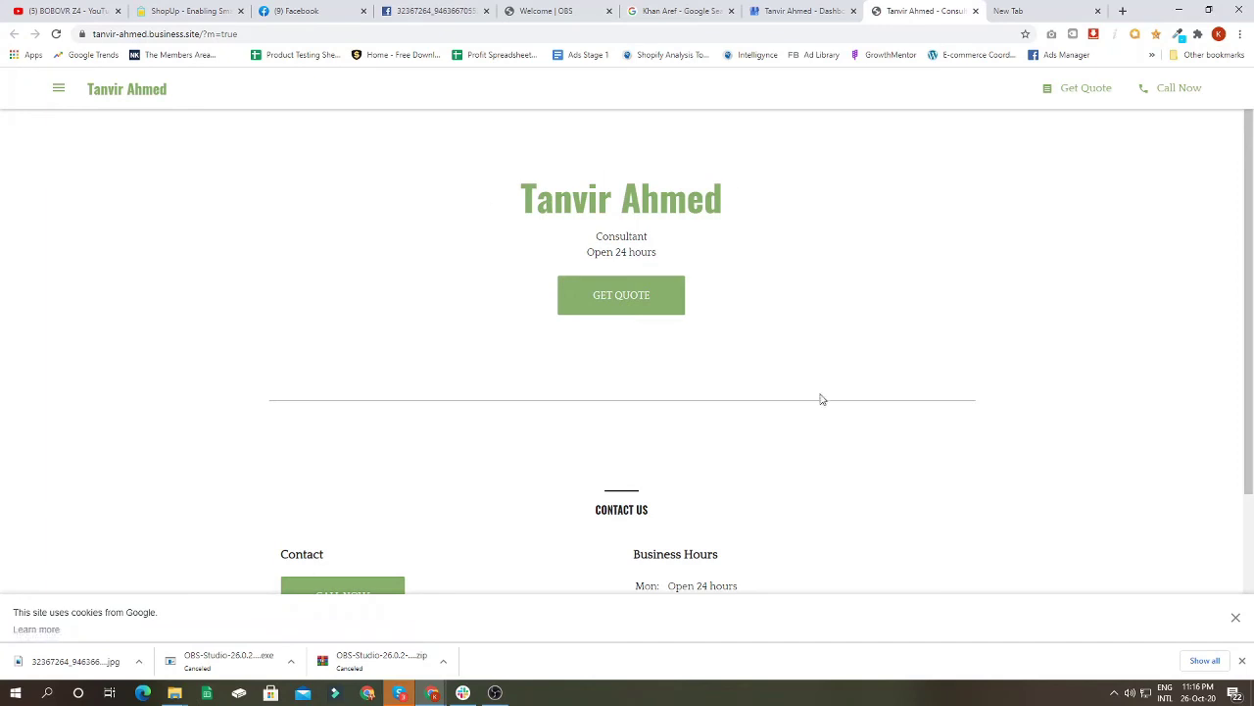
Step: Look over the published business website, then go back to the Google My Business dashboard
scroll(820, 397, "down", 2)
scroll(629, 493, "up", 2)
left_click(810, 11)
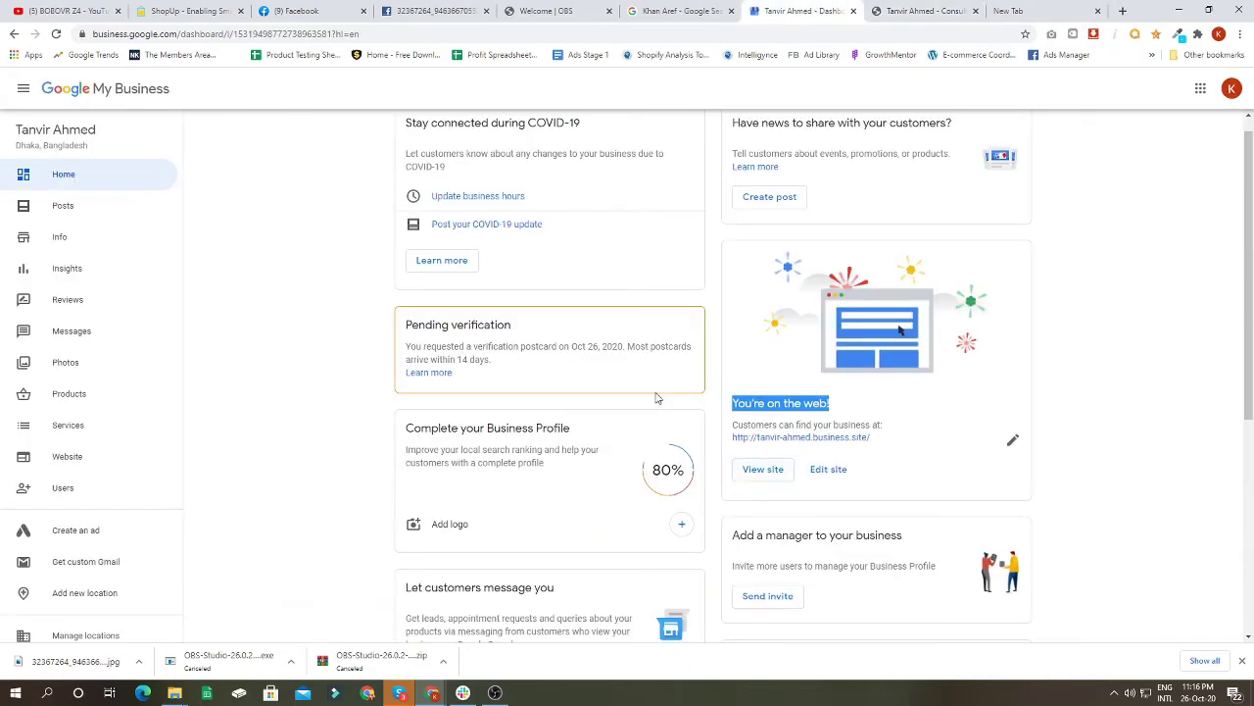
scroll(654, 406, "down", 3)
scroll(650, 454, "up", 4)
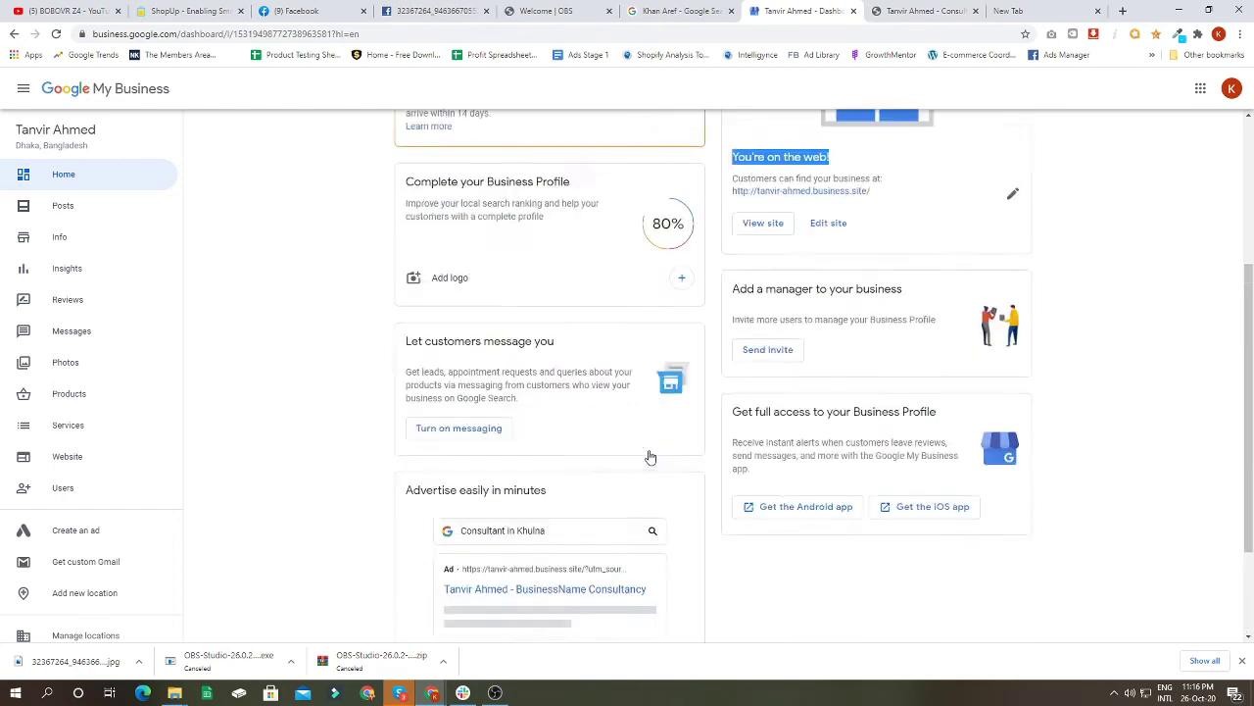
Step: In Info, cut the ?utm tracking part from the website URL, apply, then go to Products
left_click(63, 243)
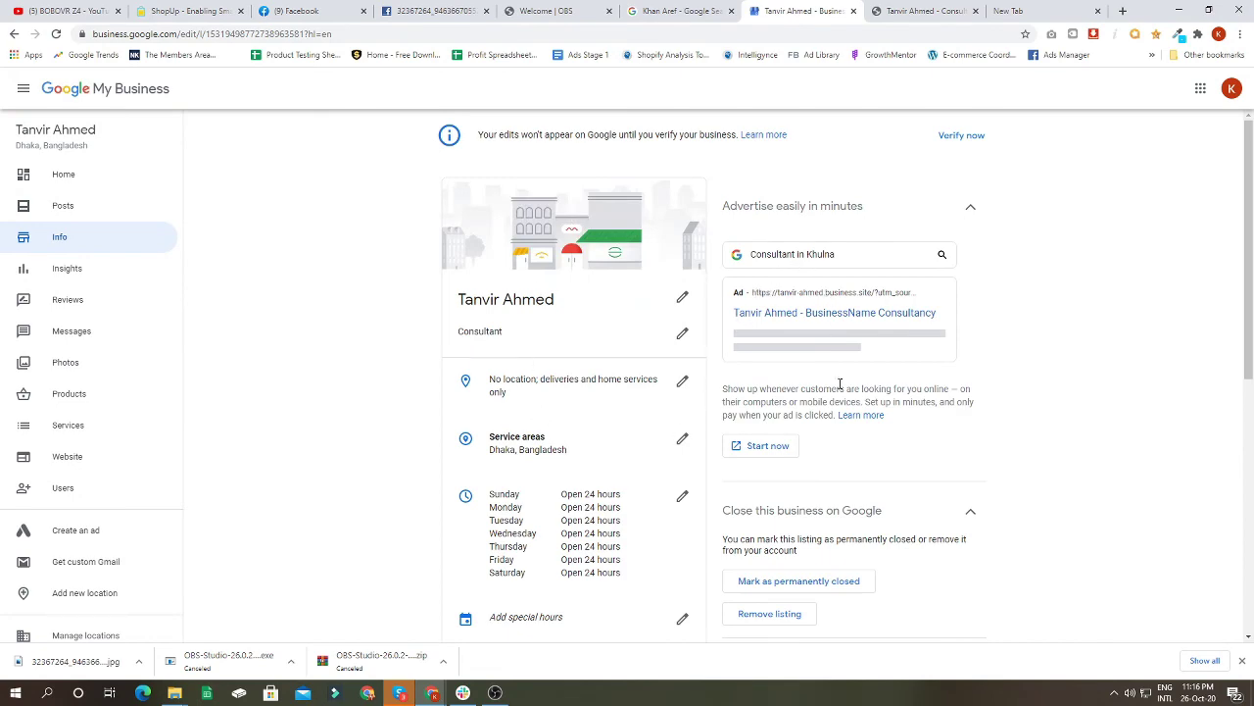
scroll(667, 397, "down", 2)
scroll(642, 402, "down", 3)
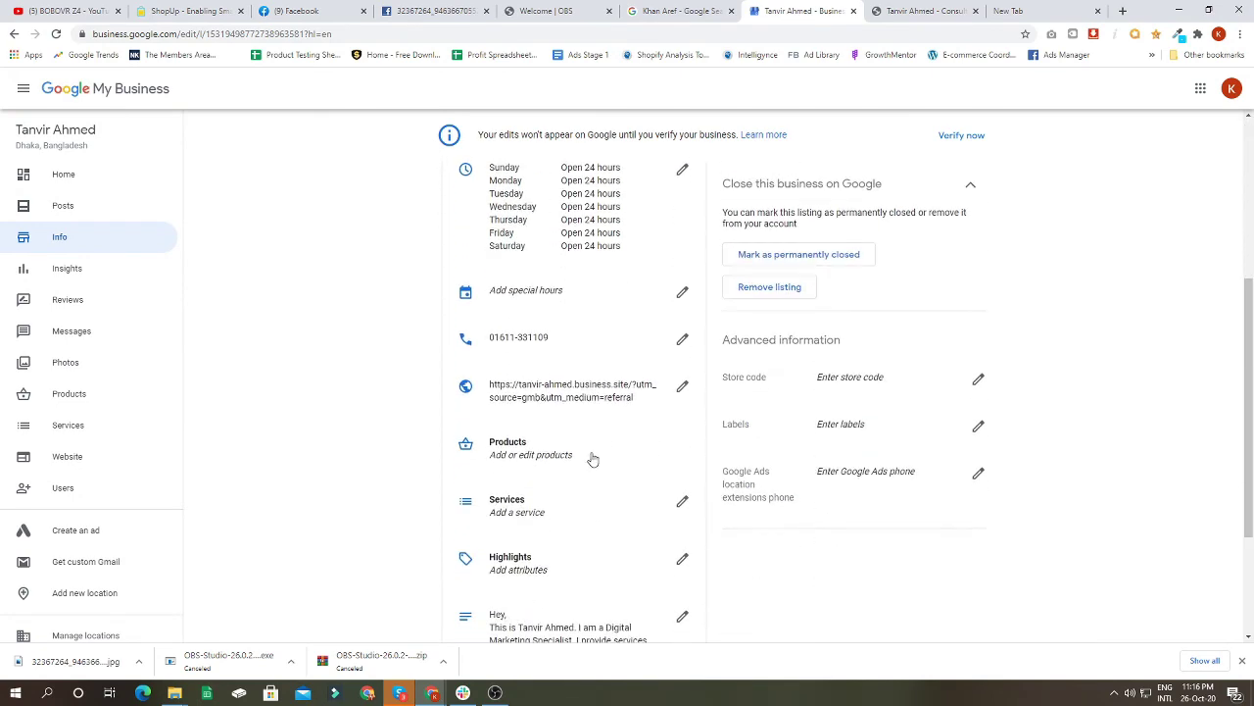
left_click(682, 387)
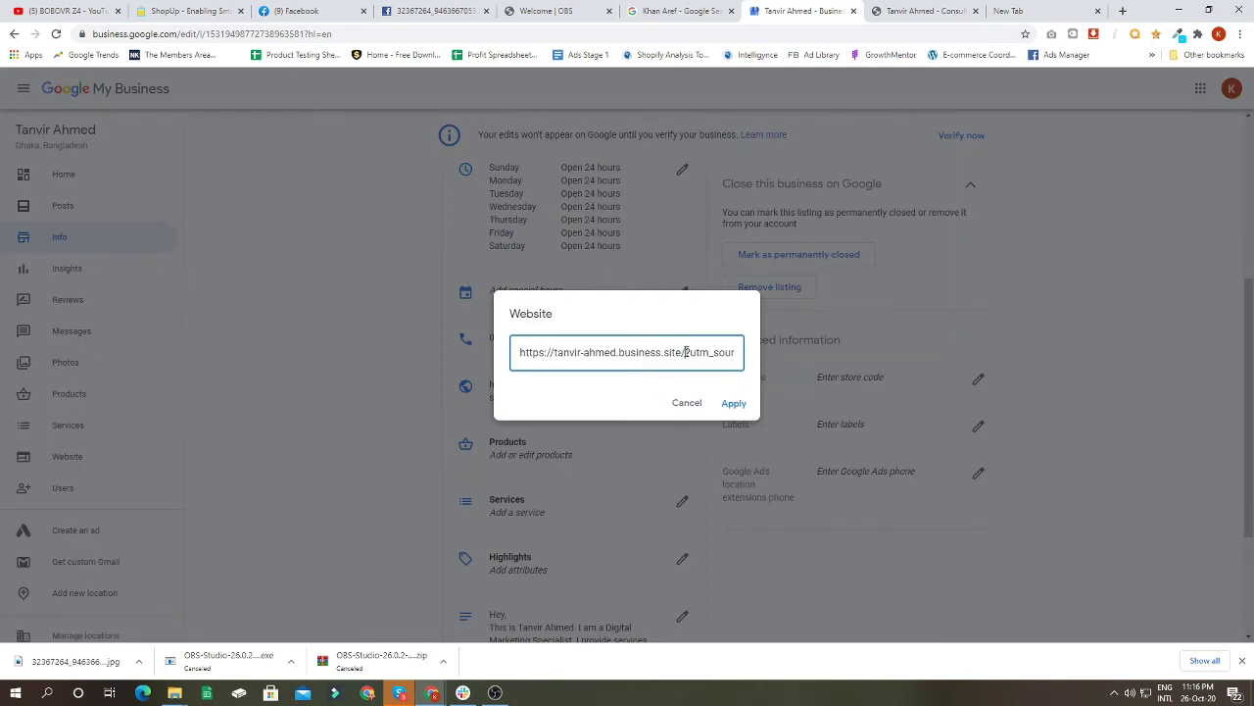
left_click_drag(685, 351, 806, 347)
key("BackSpace")
left_click(734, 403)
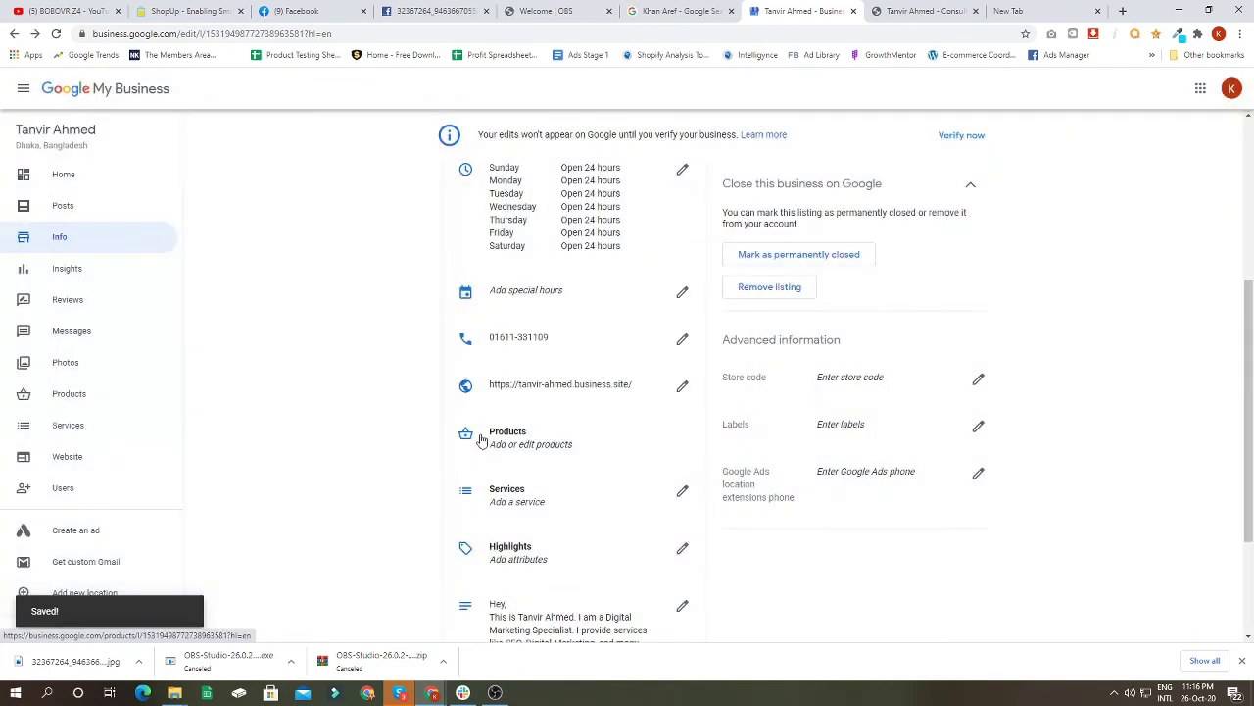
scroll(499, 312, "down", 2)
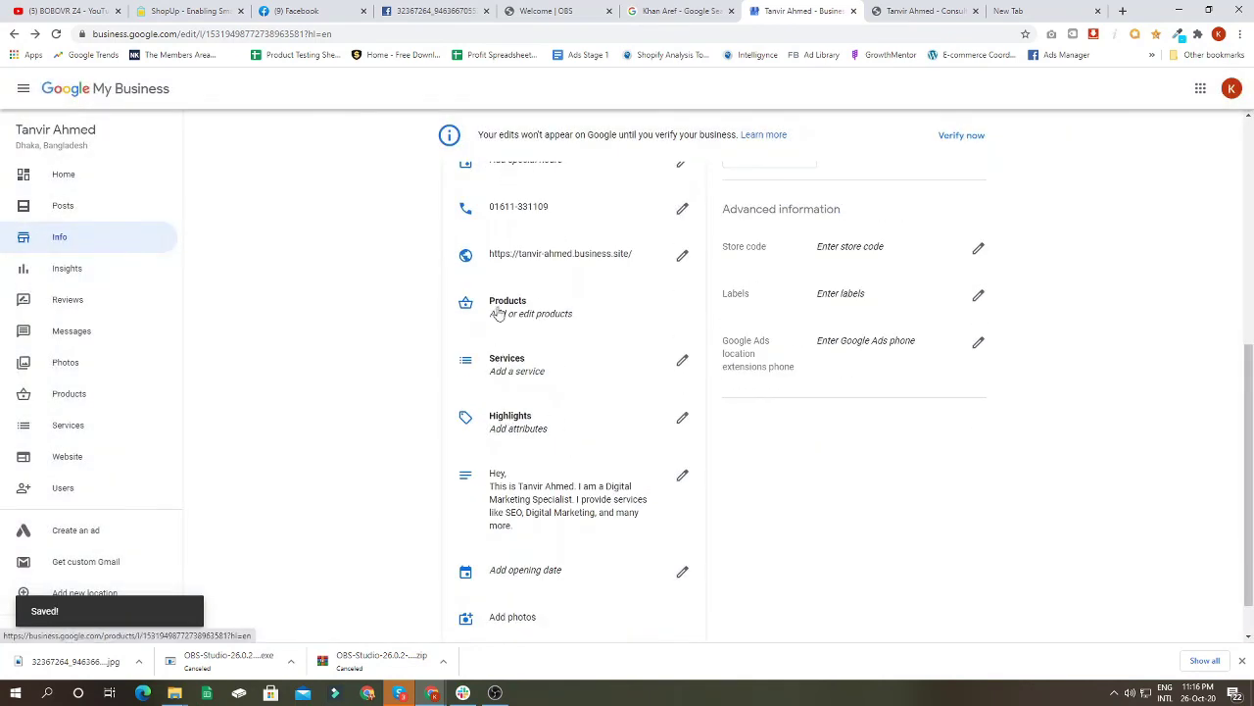
left_click(507, 315)
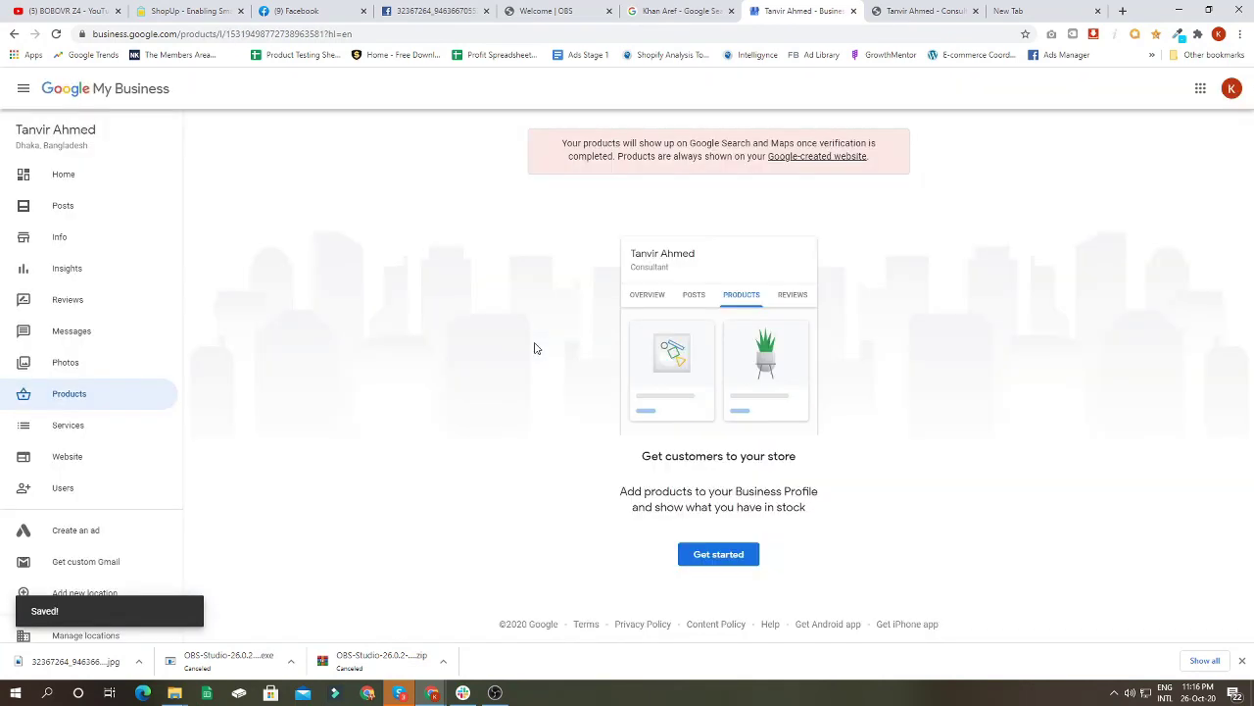
left_click(712, 555)
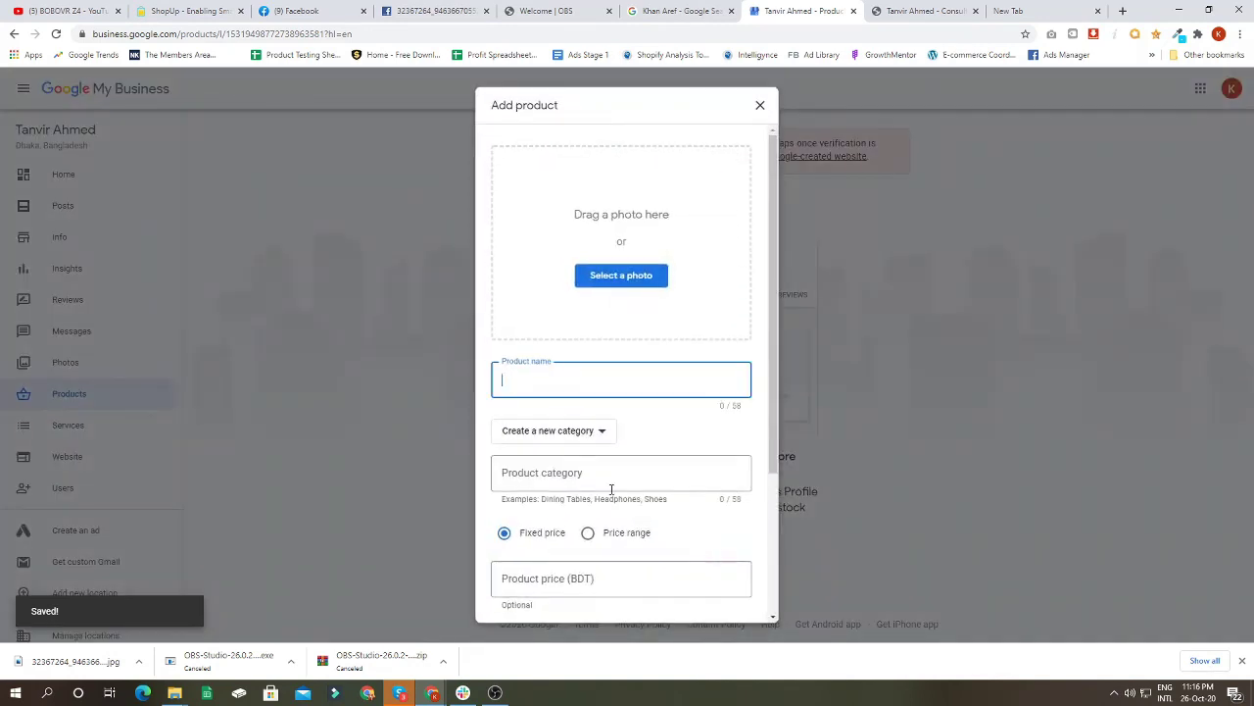
type("Dig")
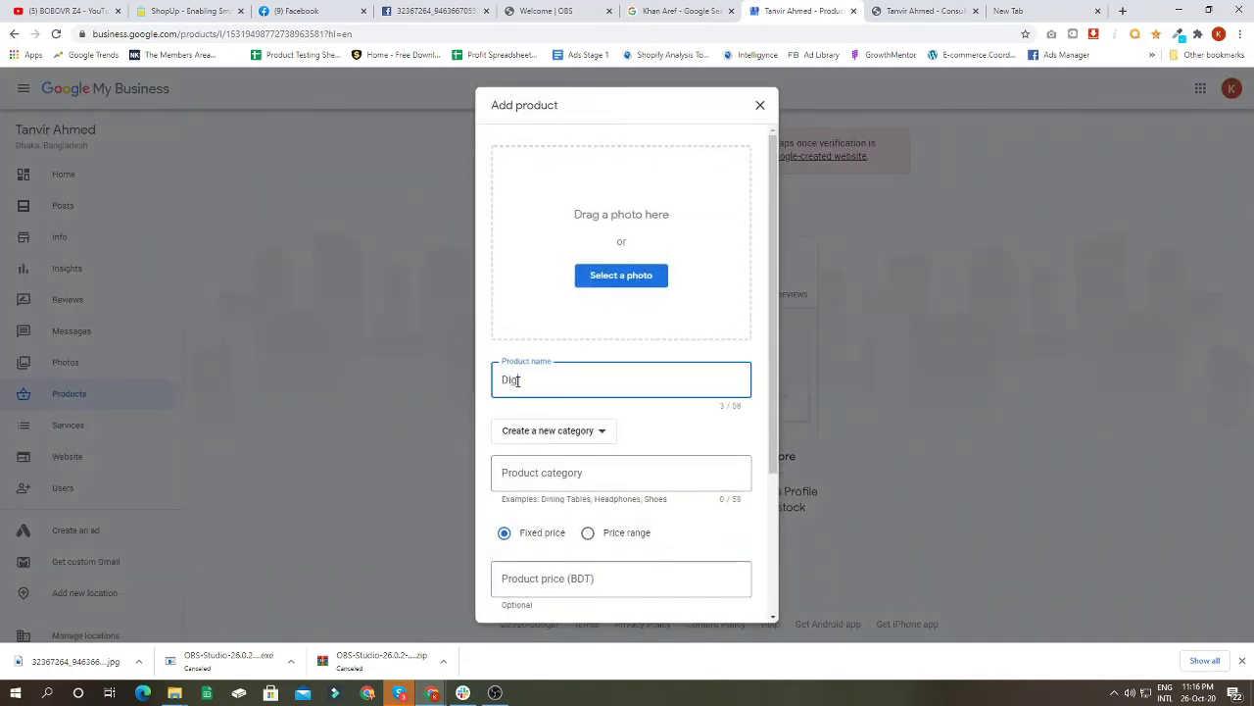
type("ital Marketing")
scroll(597, 432, "down", 1)
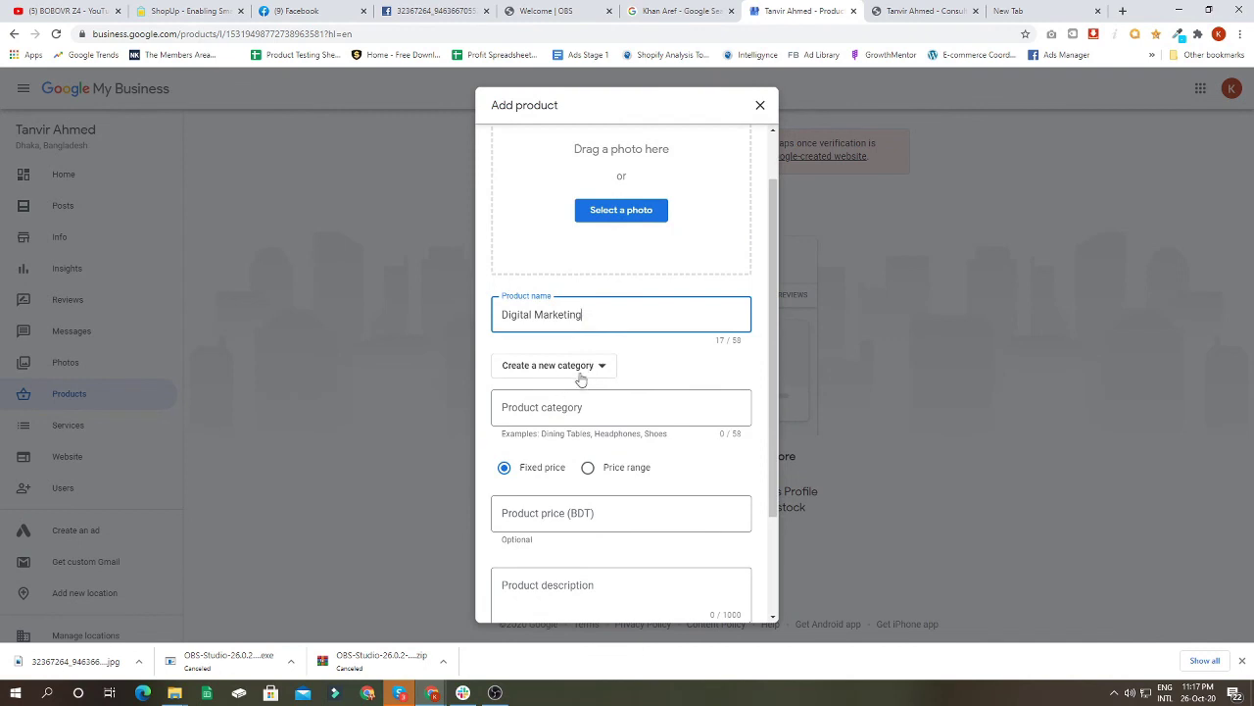
scroll(580, 380, "down", 2)
left_click(505, 374)
left_click(574, 440)
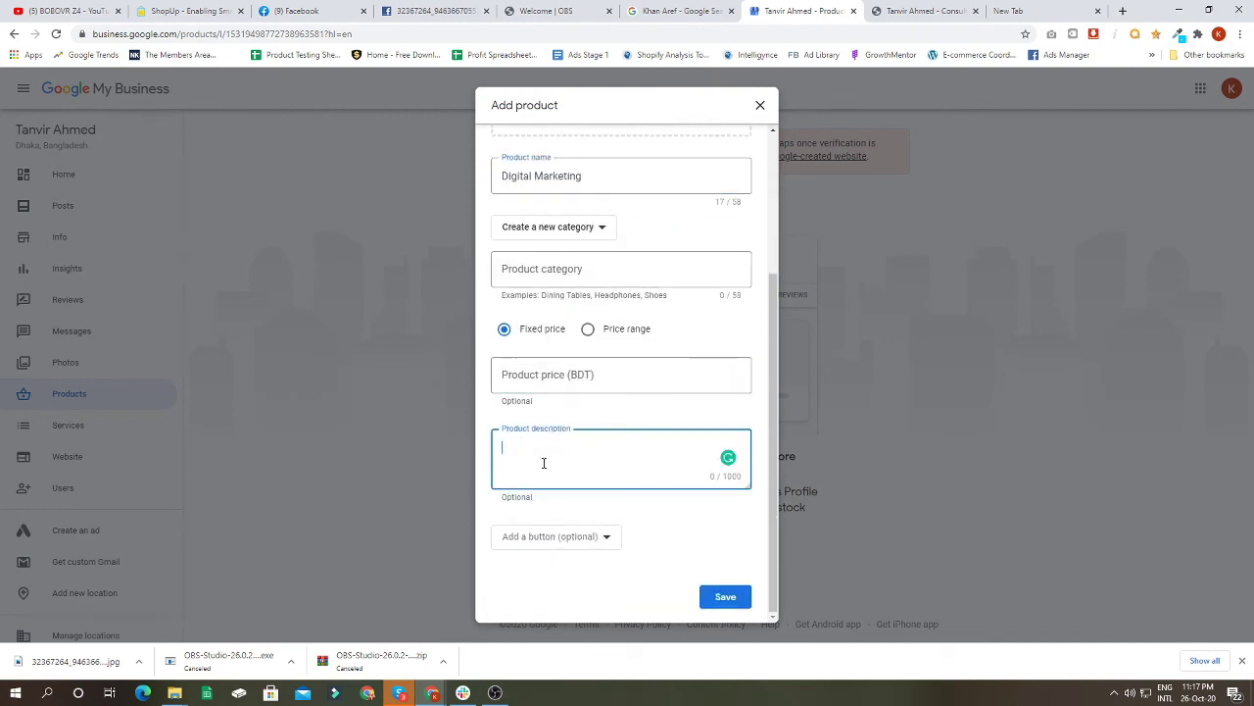
left_click(733, 597)
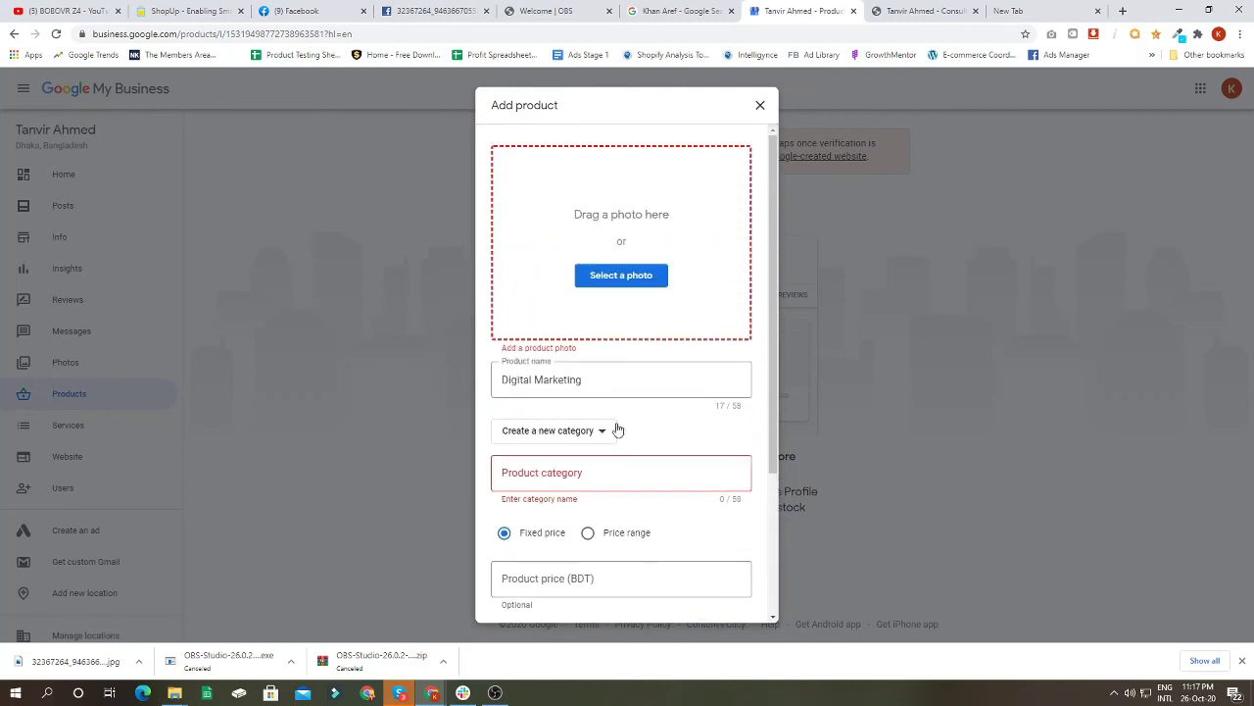
left_click(755, 108)
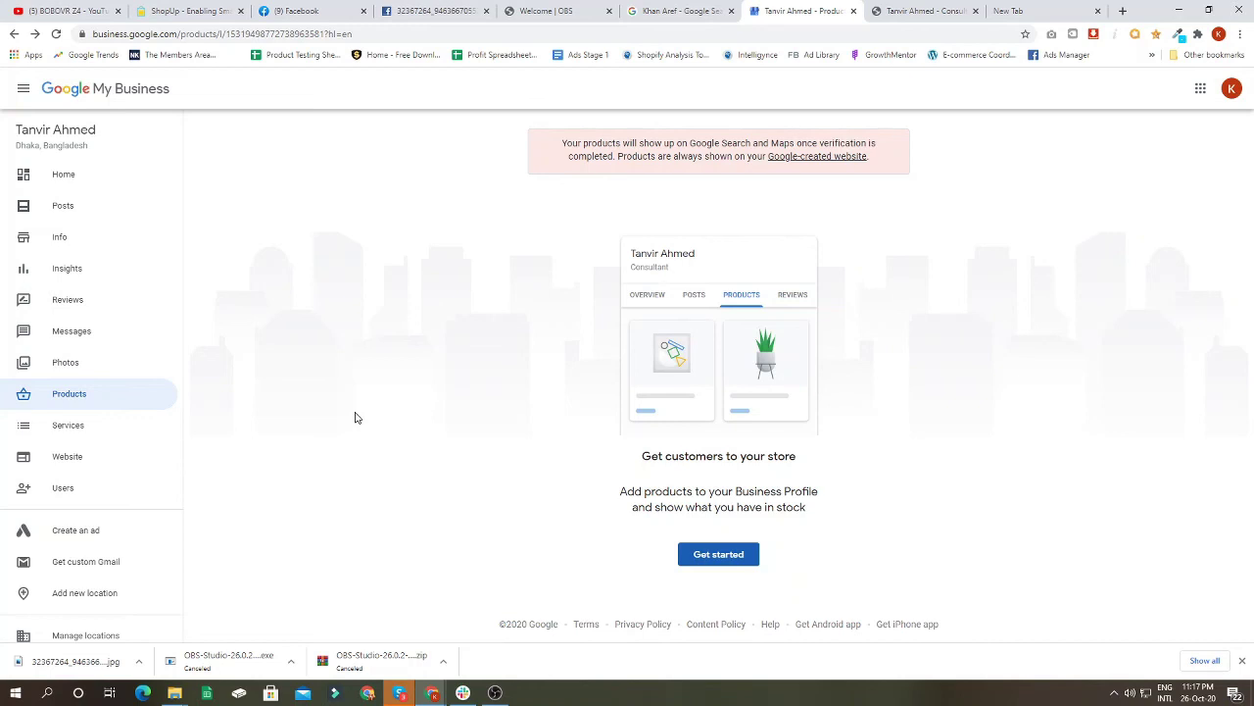
Step: From Reviews, choose Verify to reply and reach the Enter the code page for the postcard code
left_click(87, 302)
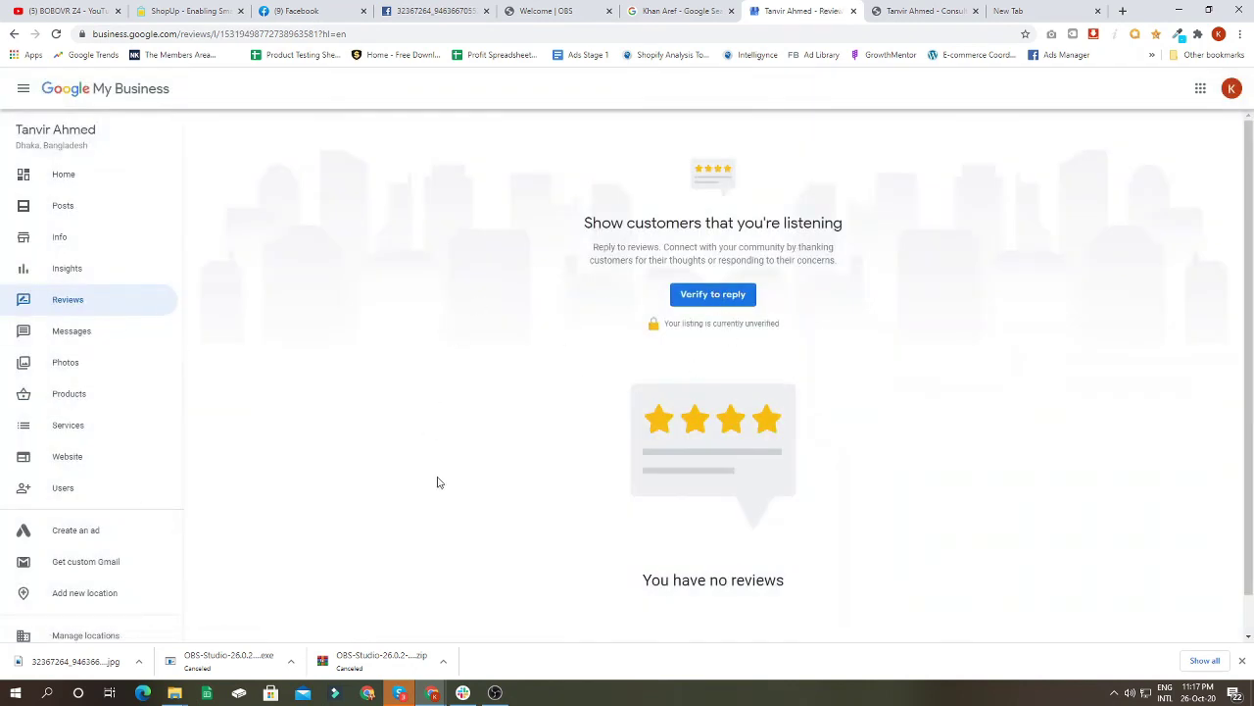
left_click(712, 296)
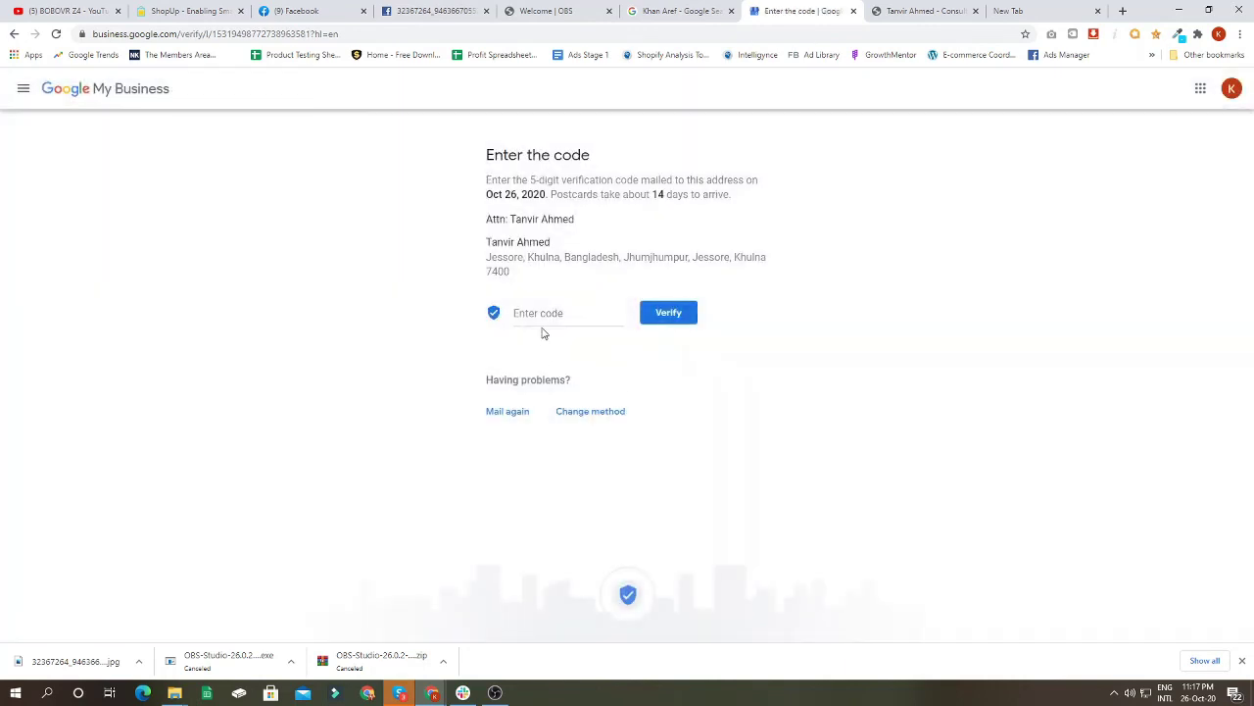
left_click(544, 314)
left_click(496, 694)
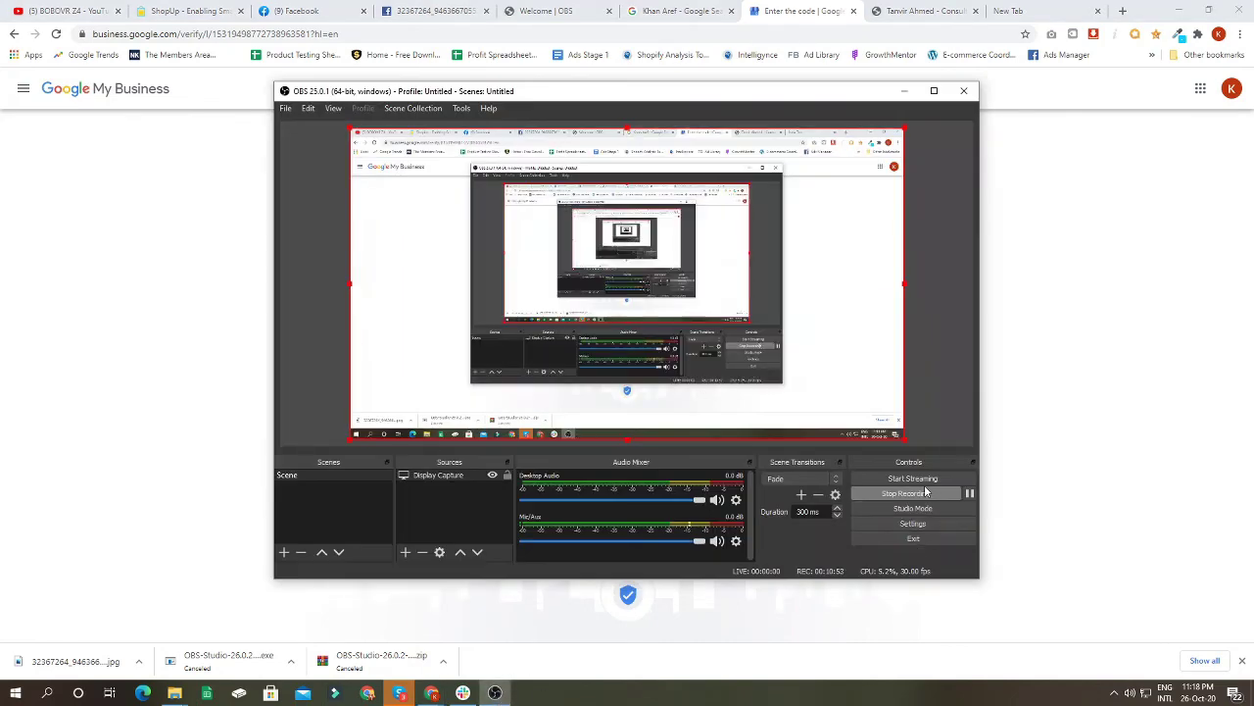